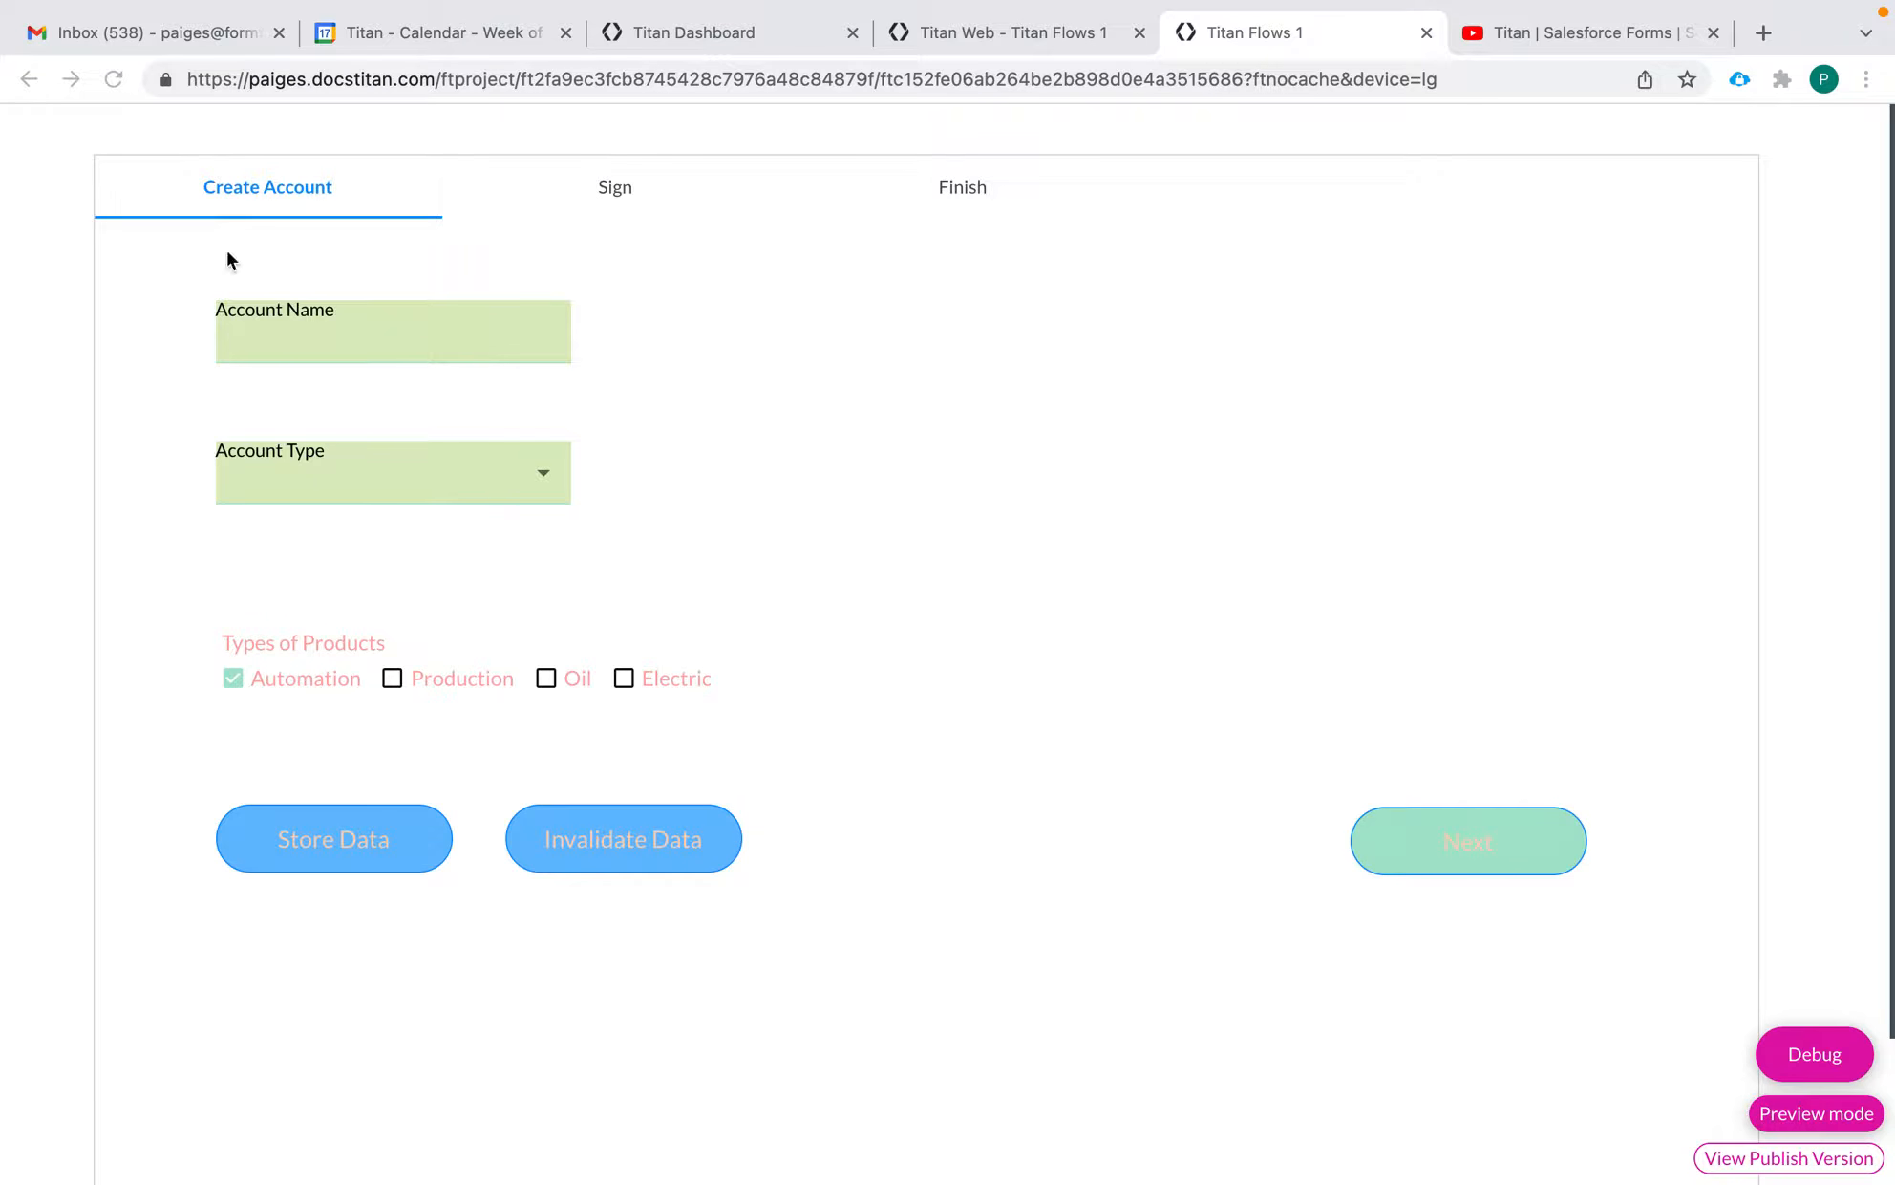
Enter Bridges Inc as the account name in the previewed form
{"action": "left_click", "coordinate": [343, 337]}
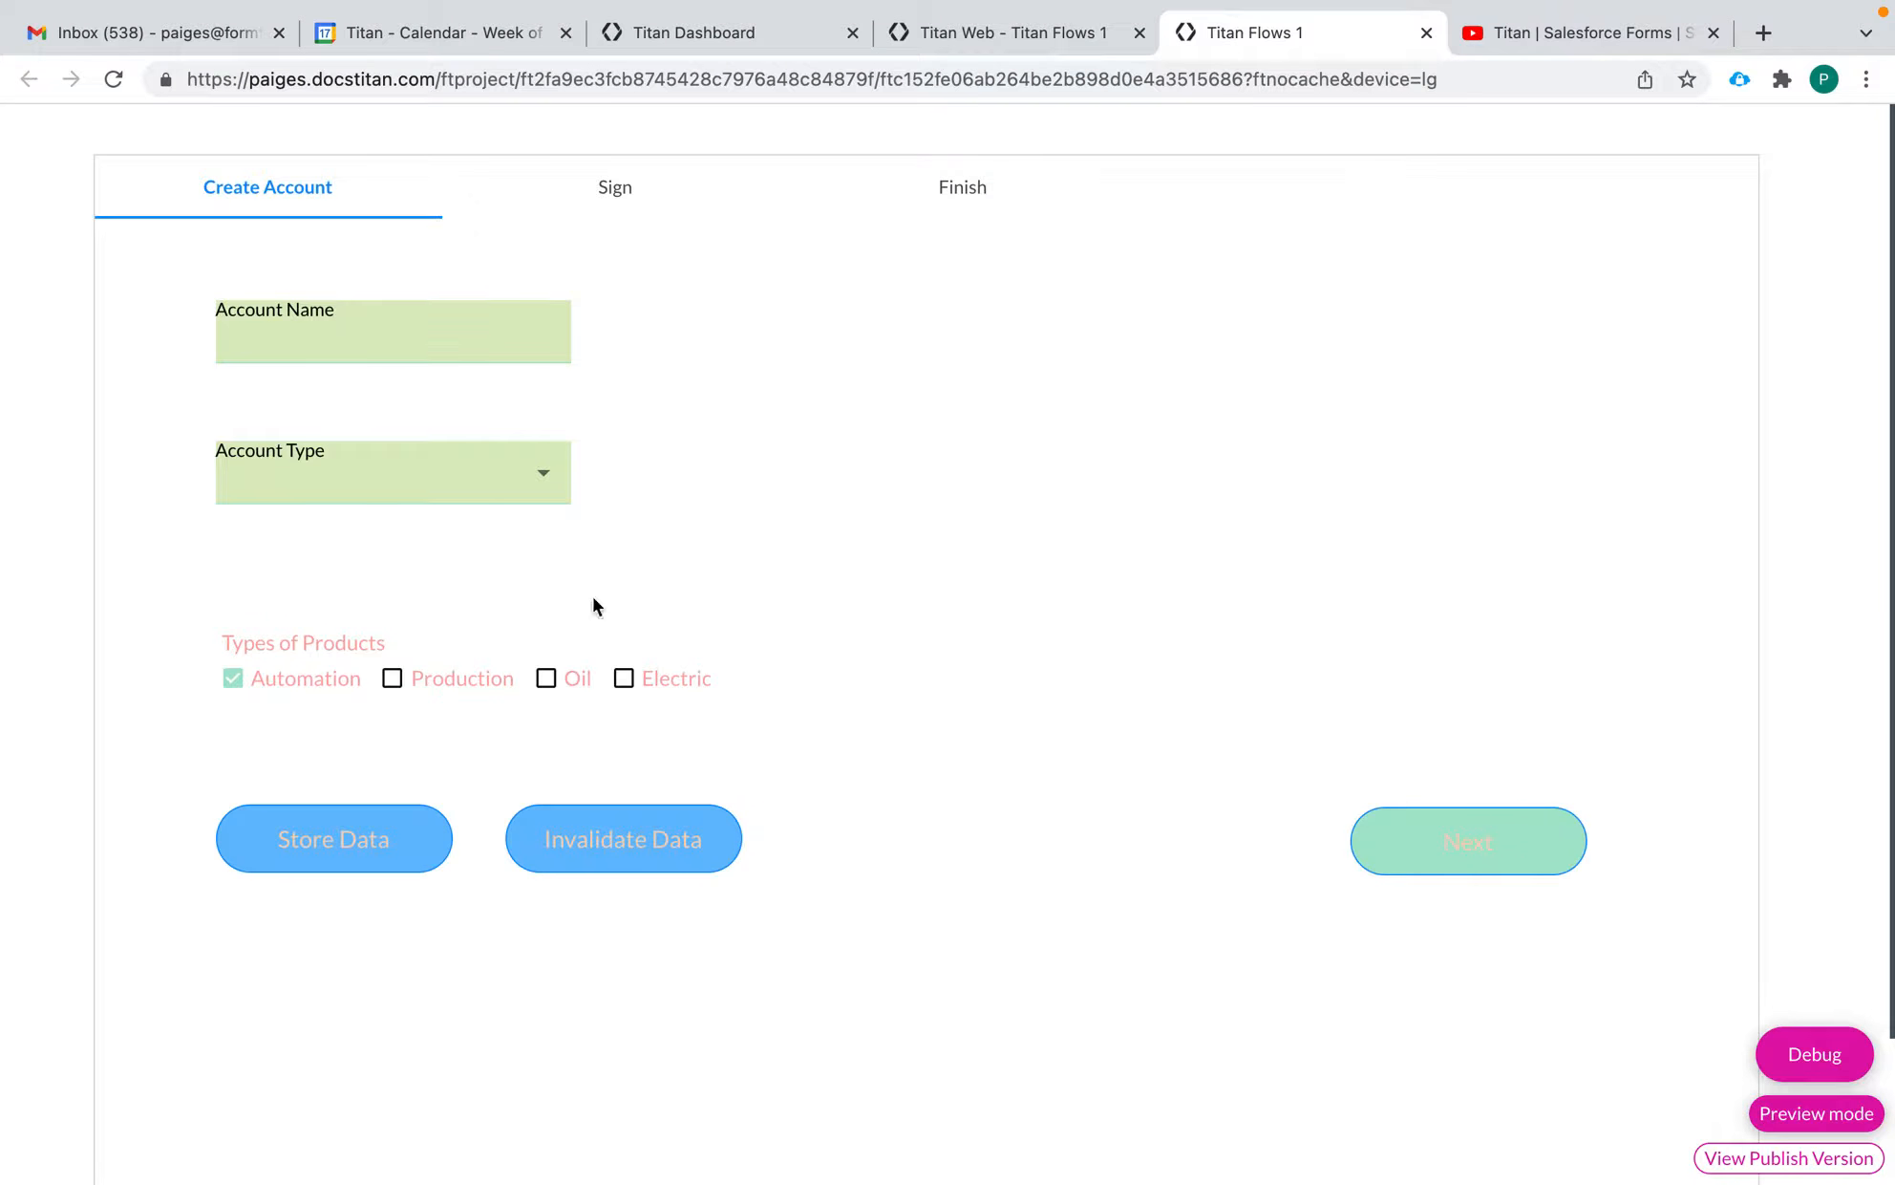
{"action": "left_click", "coordinate": [421, 339]}
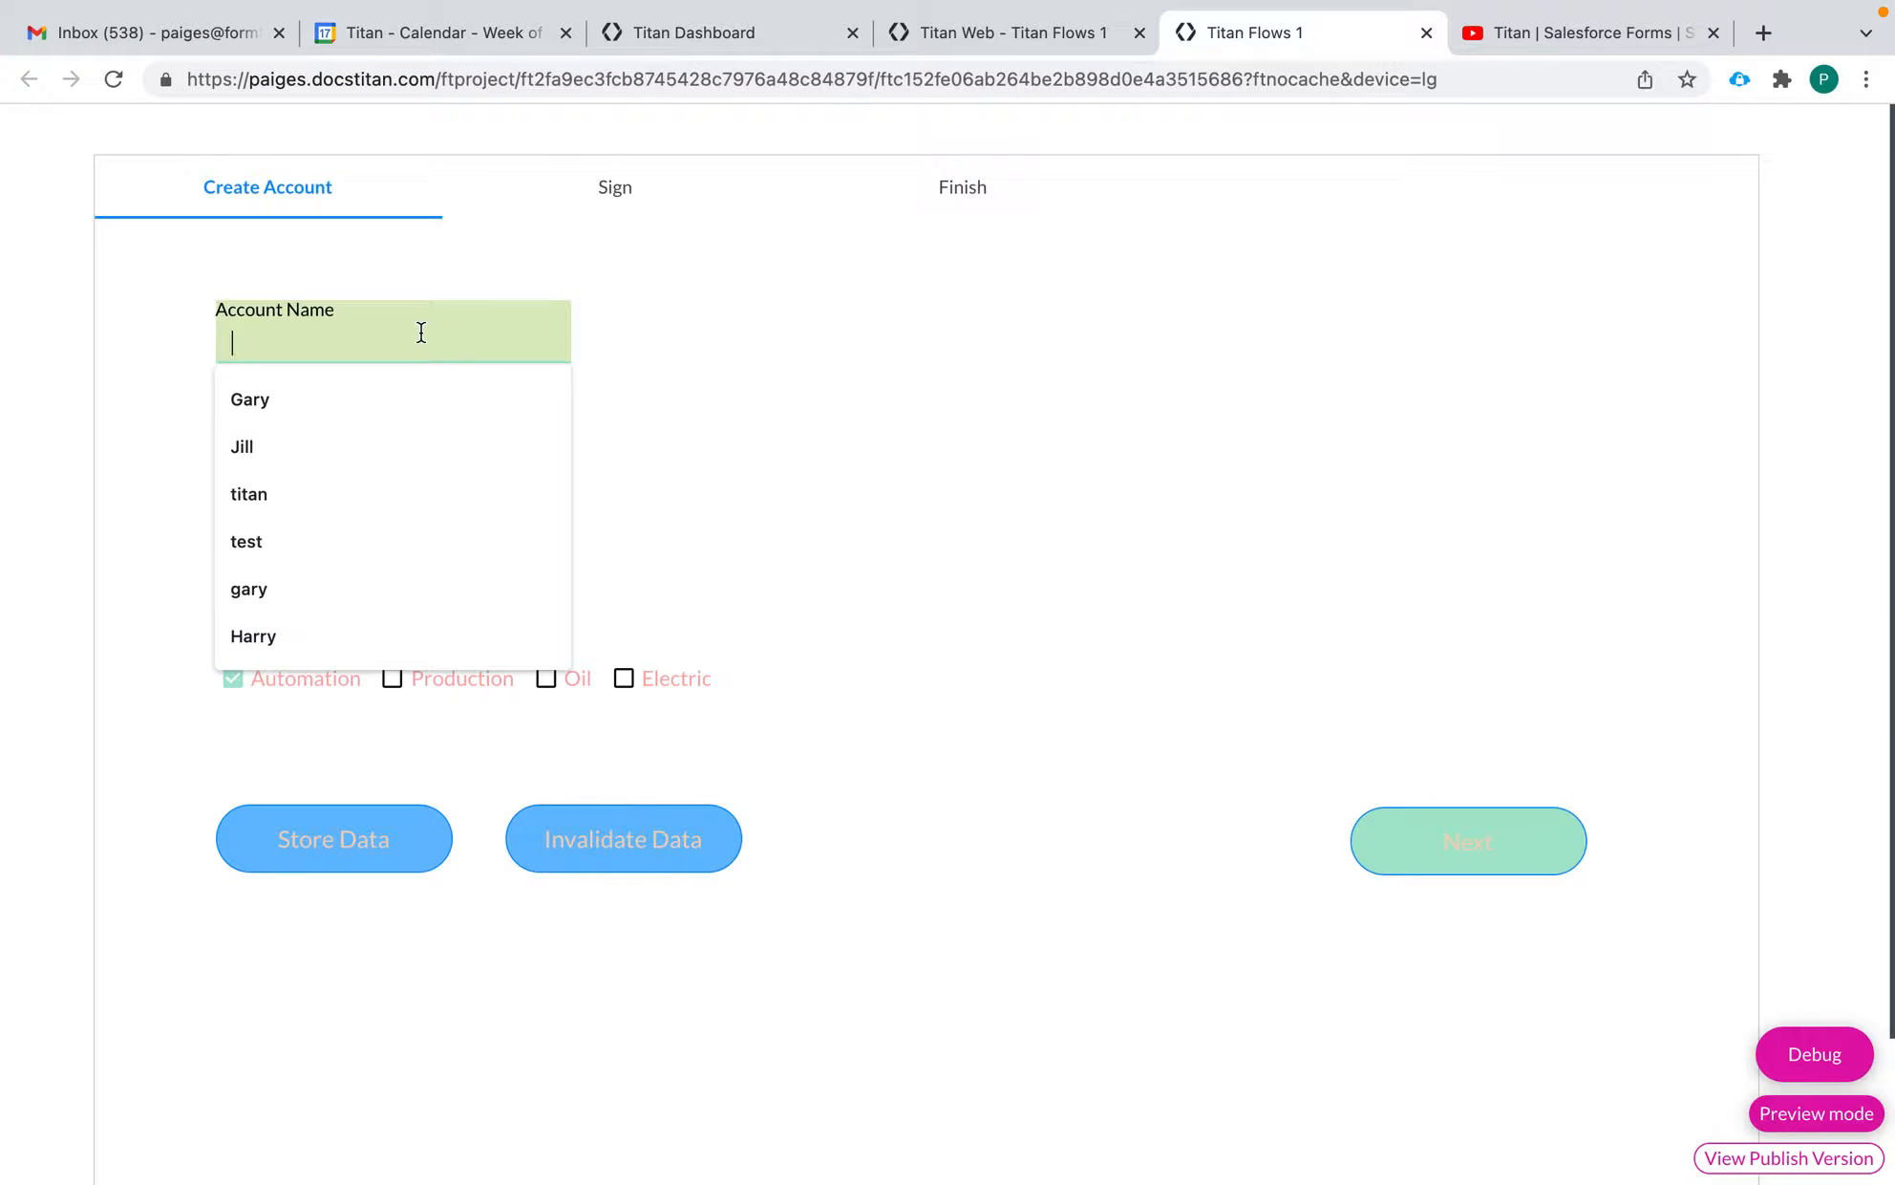
{"action": "type", "text": "Bridges Inc"}
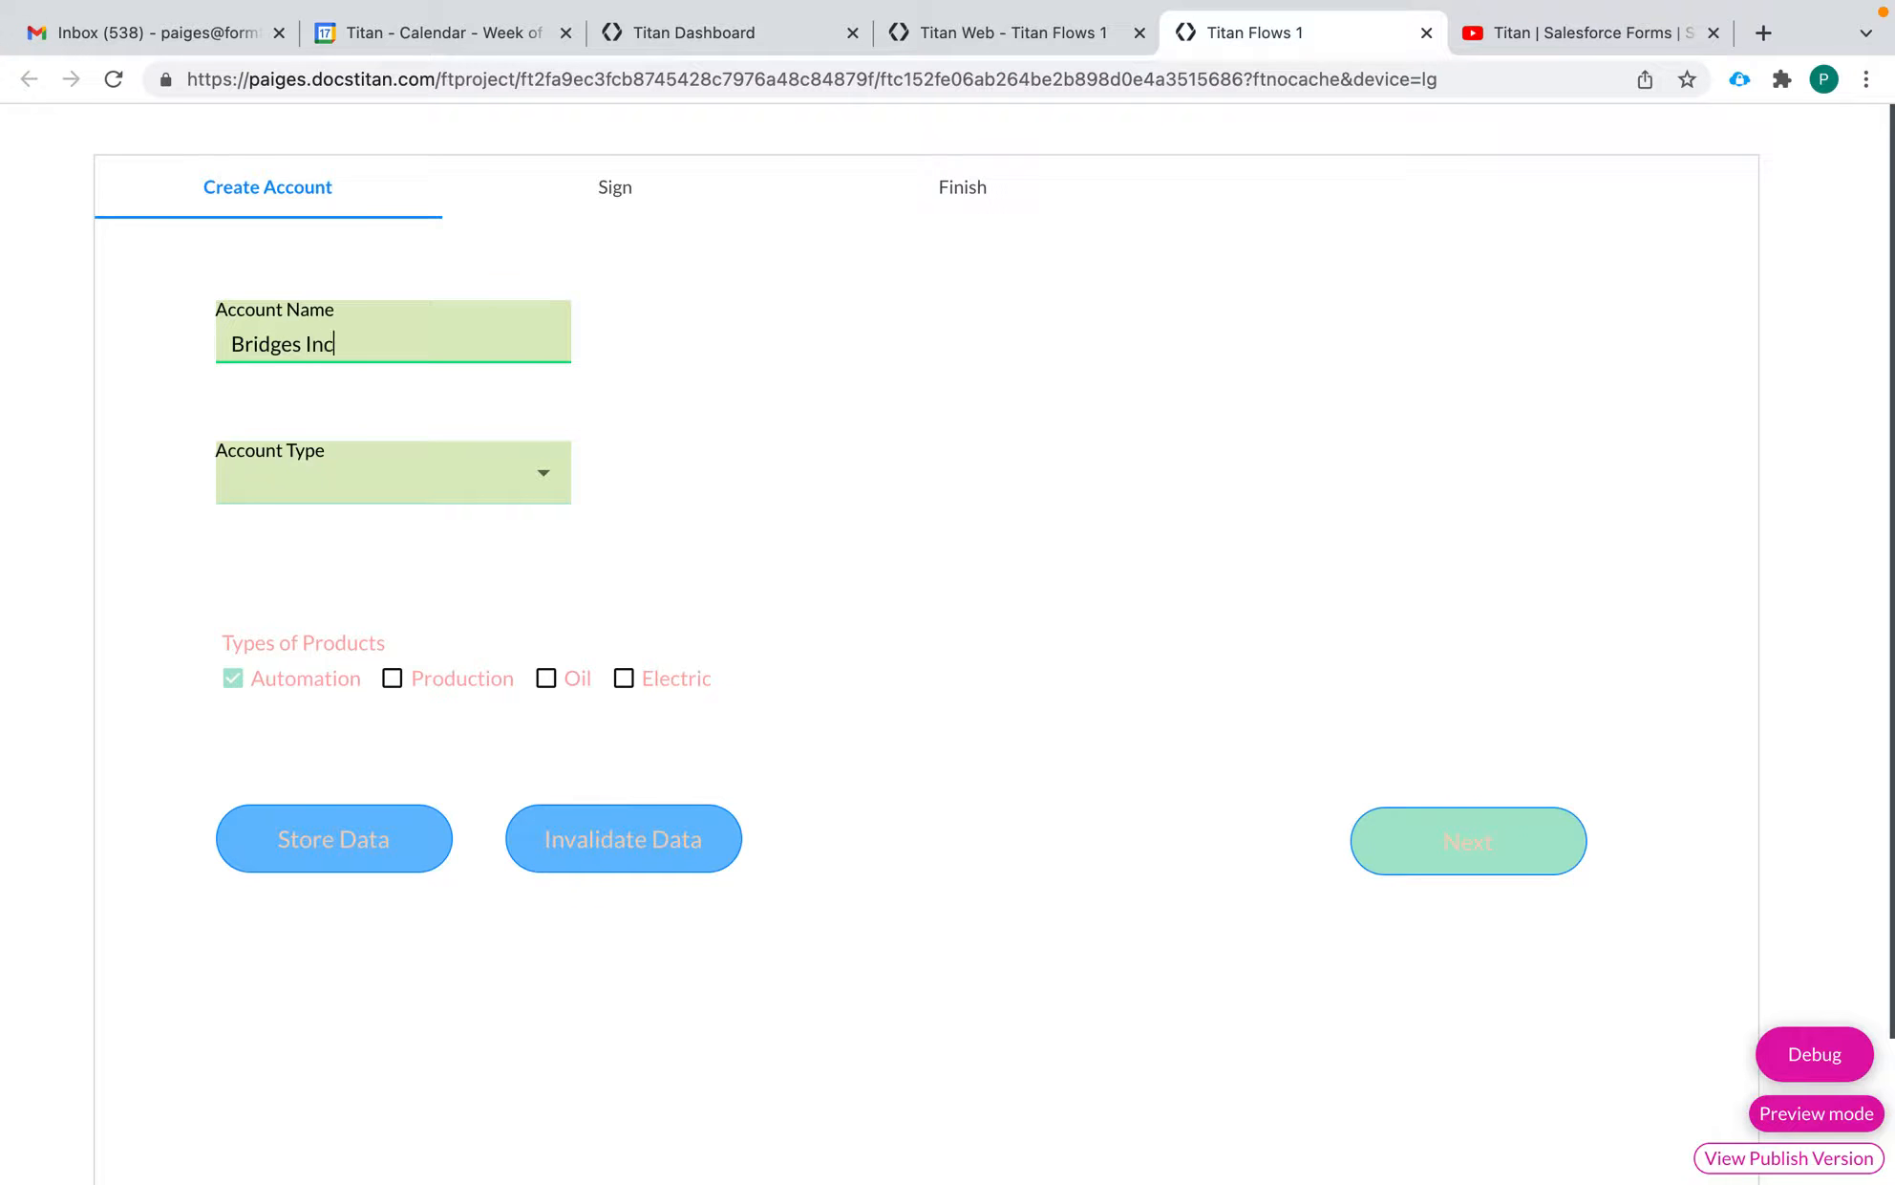
Choose Prospect as the account type and add Production to the types of products
{"action": "left_click", "coordinate": [399, 499]}
{"action": "left_click", "coordinate": [366, 542]}
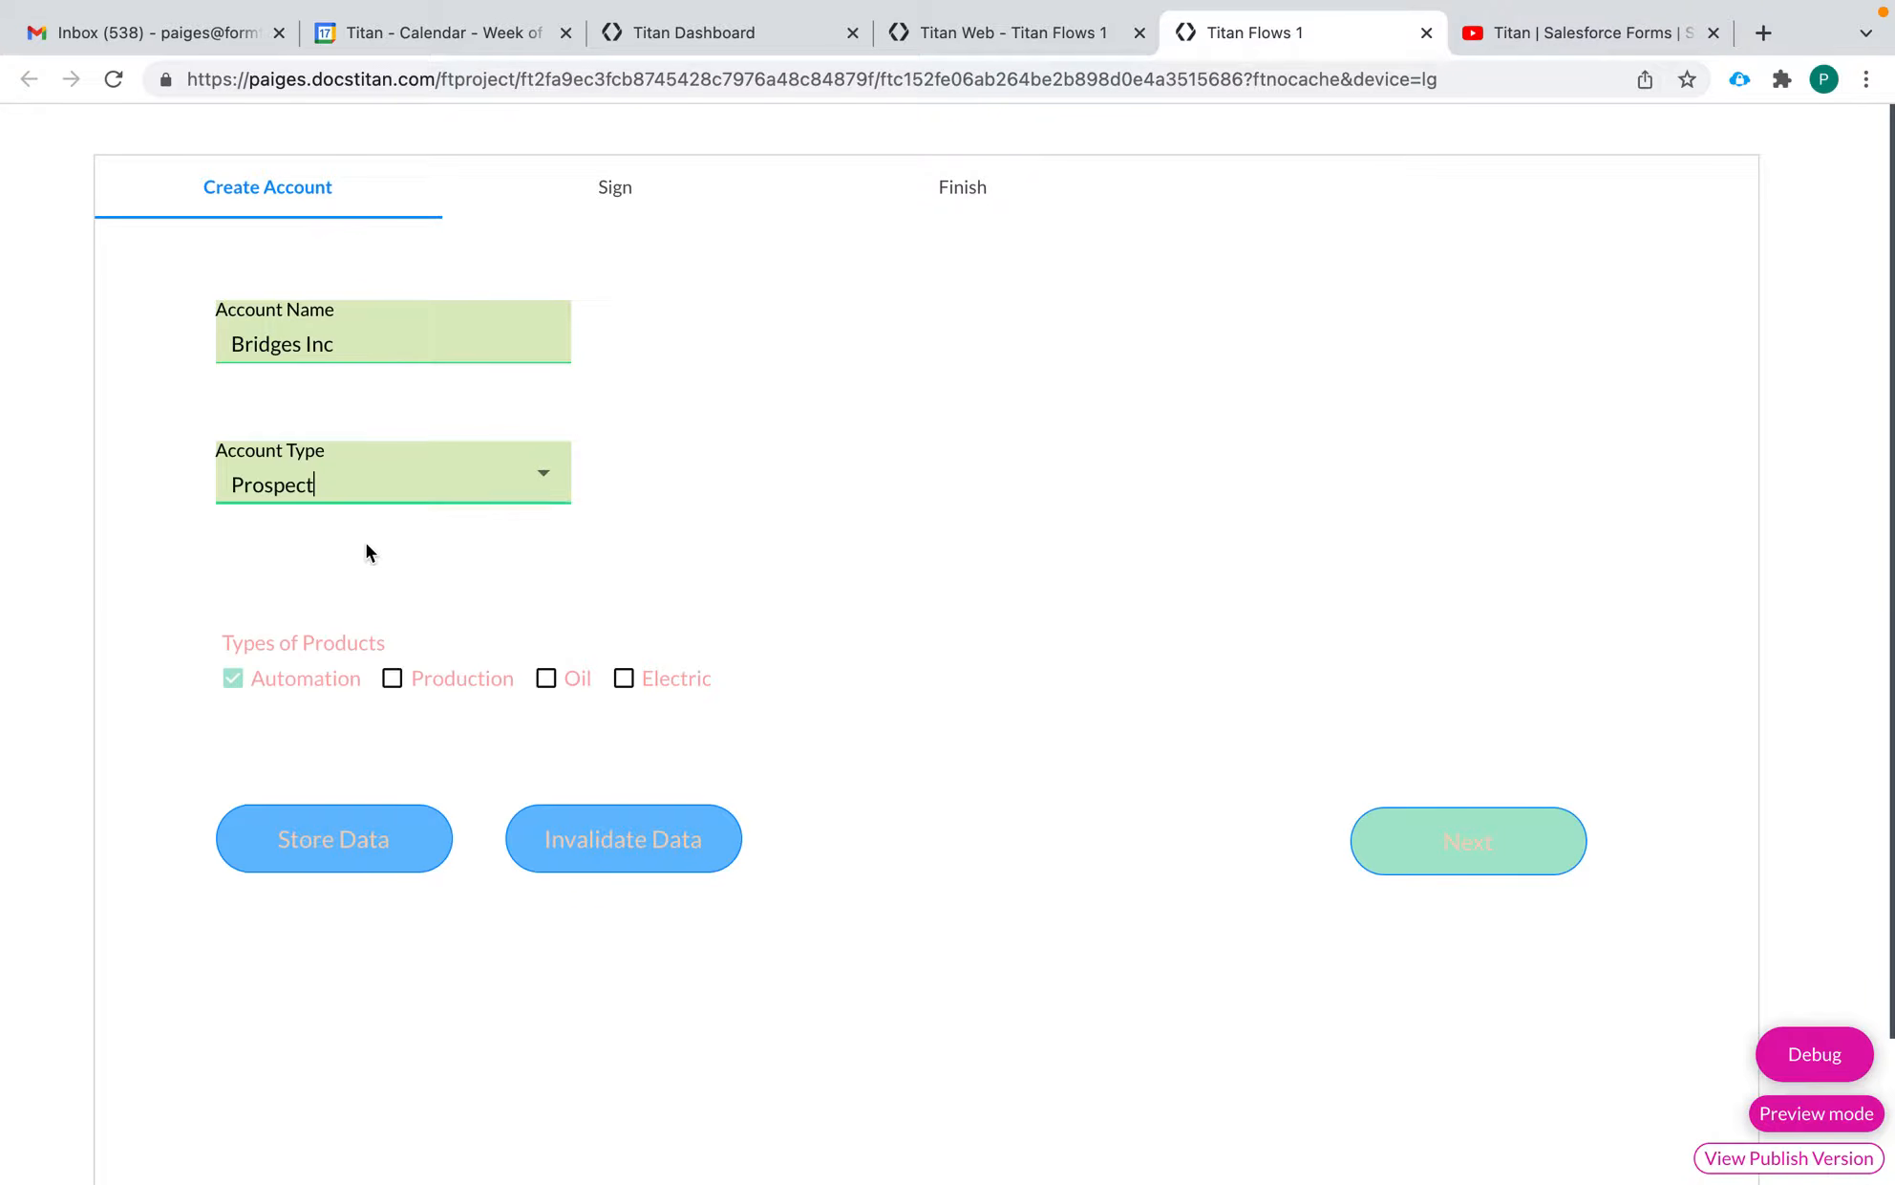
{"action": "left_click", "coordinate": [392, 682]}
Test the preview's local storage by storing the data and reloading, and by invalidating the data and reloading
{"action": "left_click", "coordinate": [297, 845]}
{"action": "left_click", "coordinate": [114, 79]}
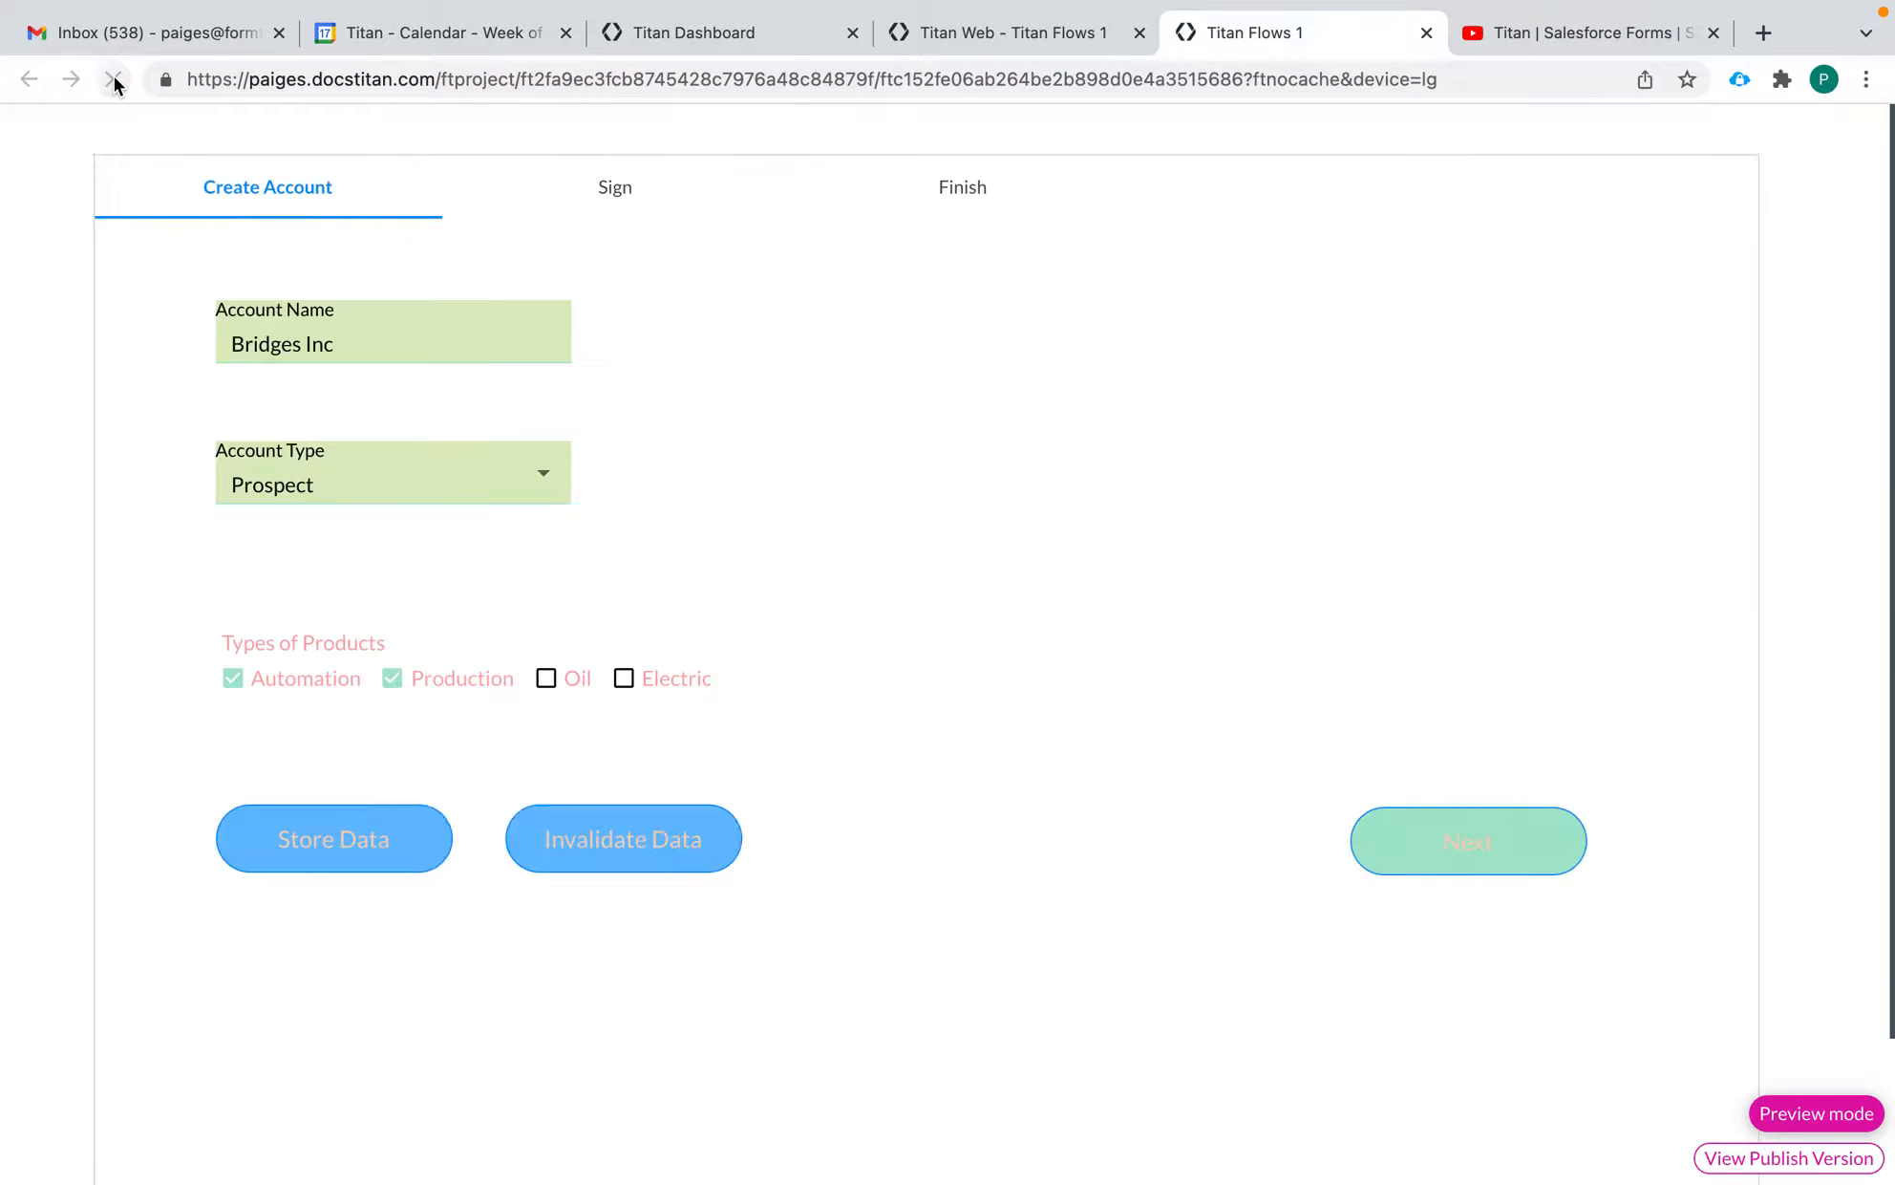
{"action": "left_click", "coordinate": [637, 846]}
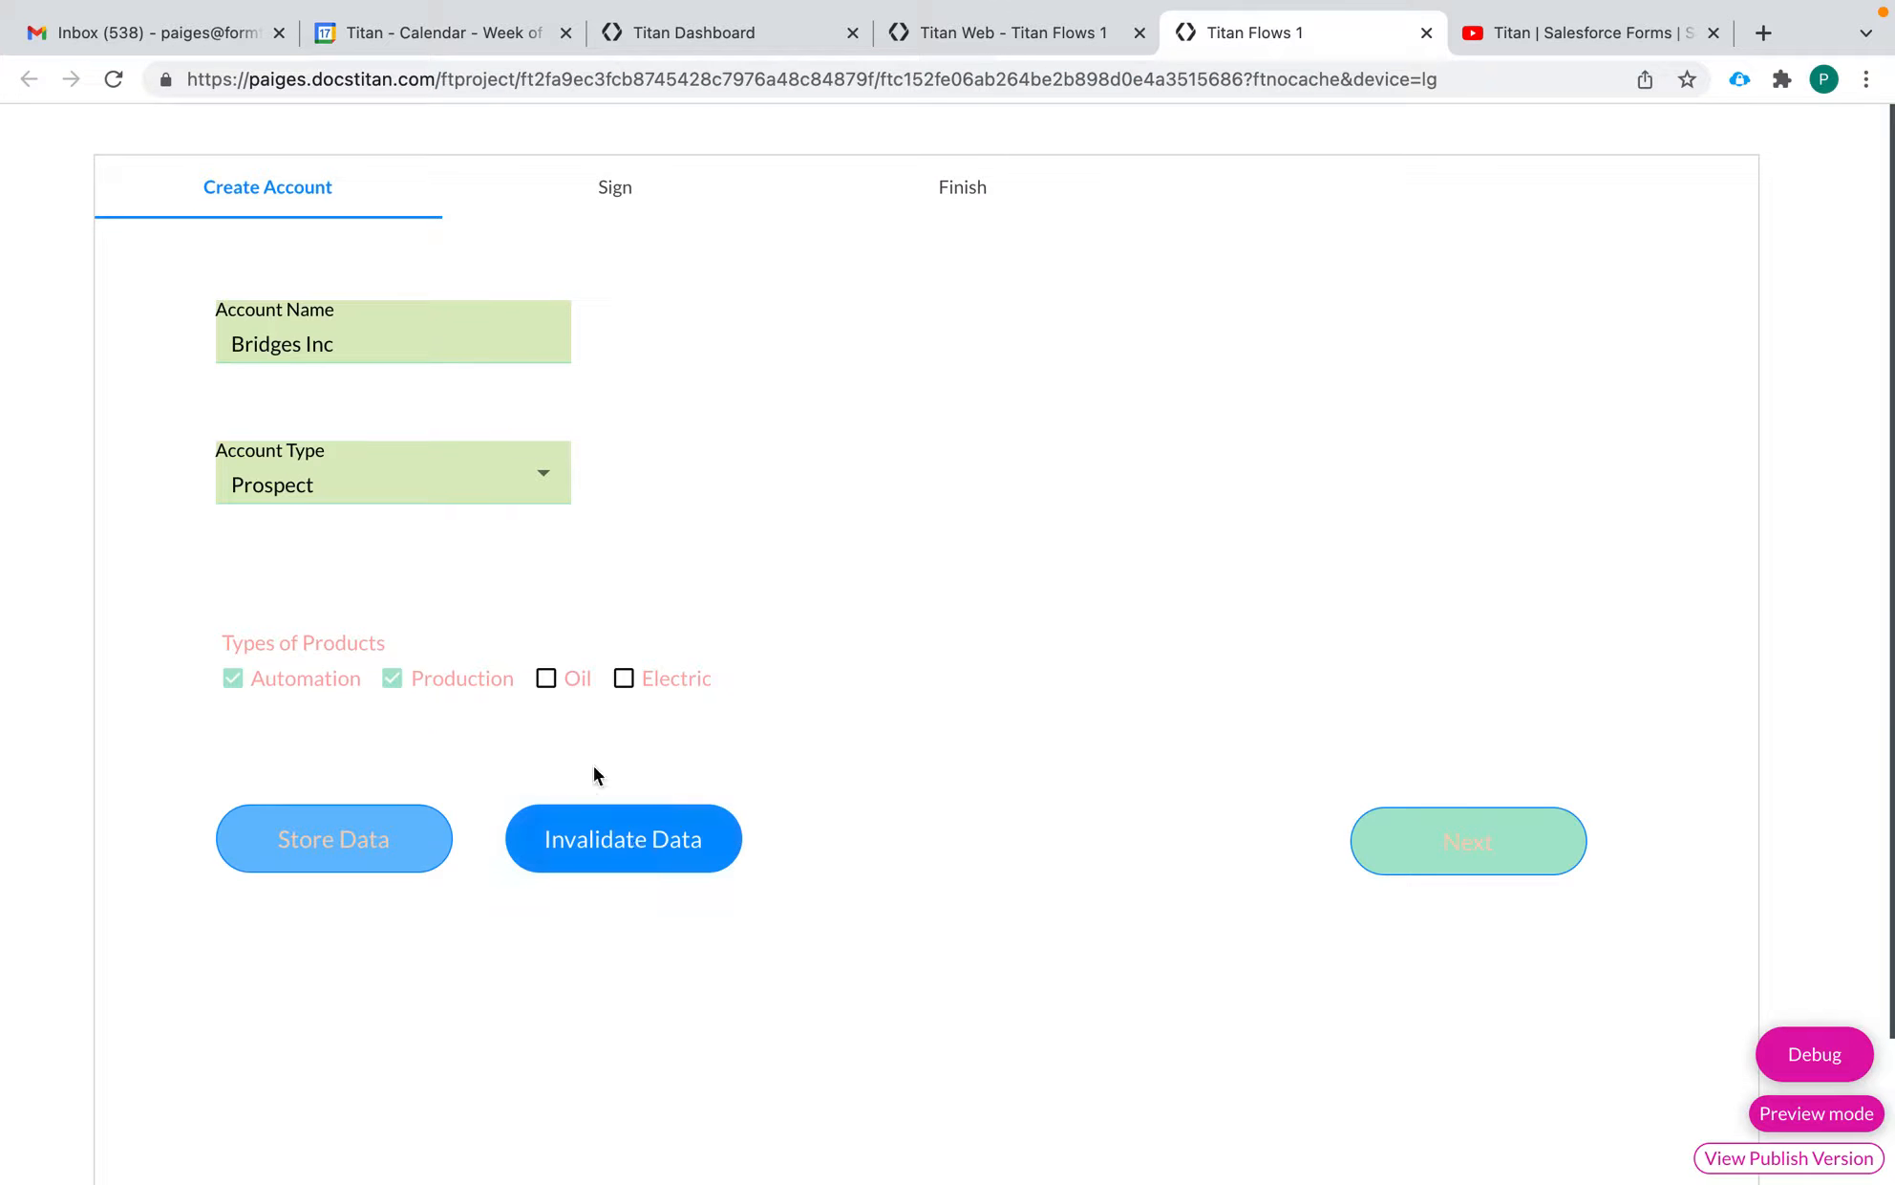
{"action": "left_click", "coordinate": [114, 80]}
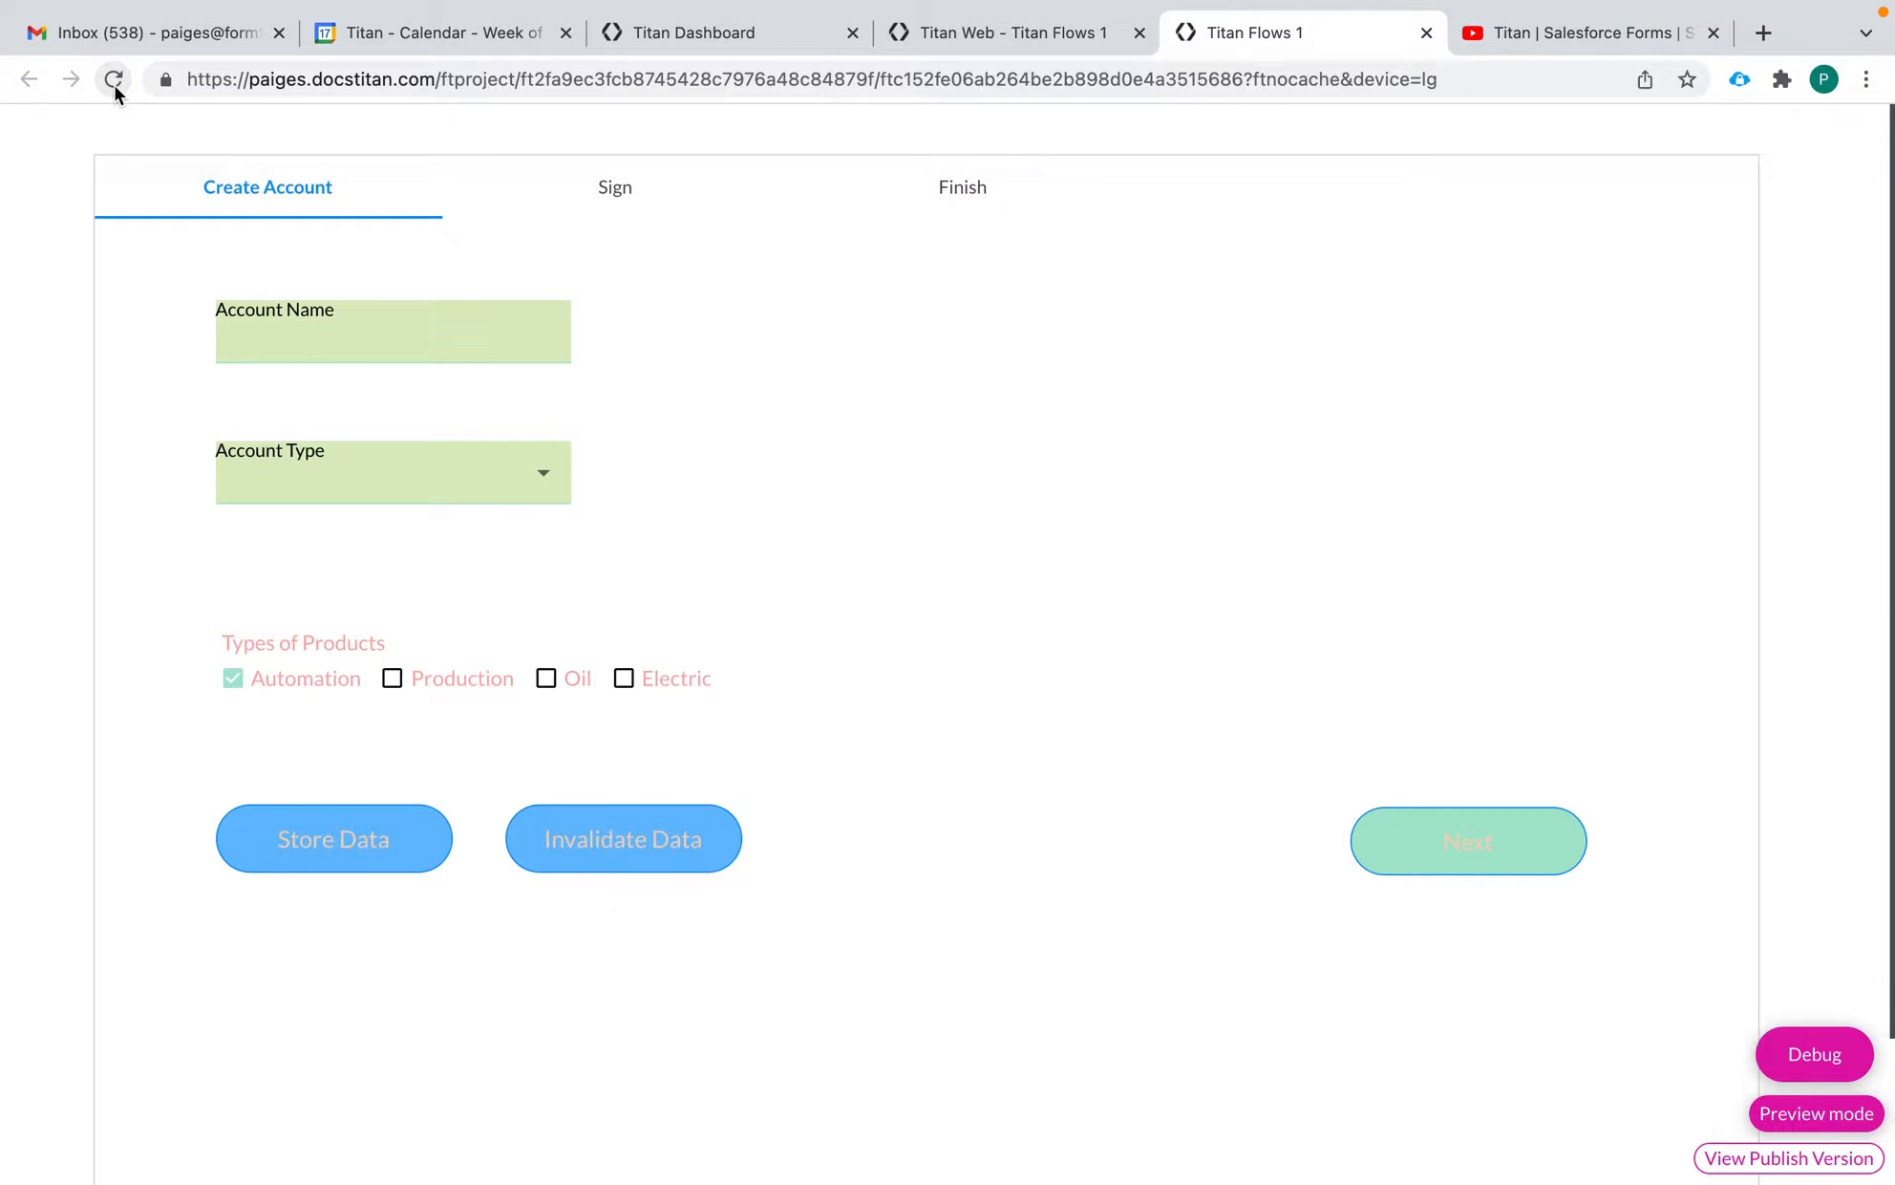
Close the form preview and delete the Store Data and Invalidate Data buttons in the project editor
{"action": "left_click", "coordinate": [1426, 32]}
{"action": "left_click", "coordinate": [485, 745]}
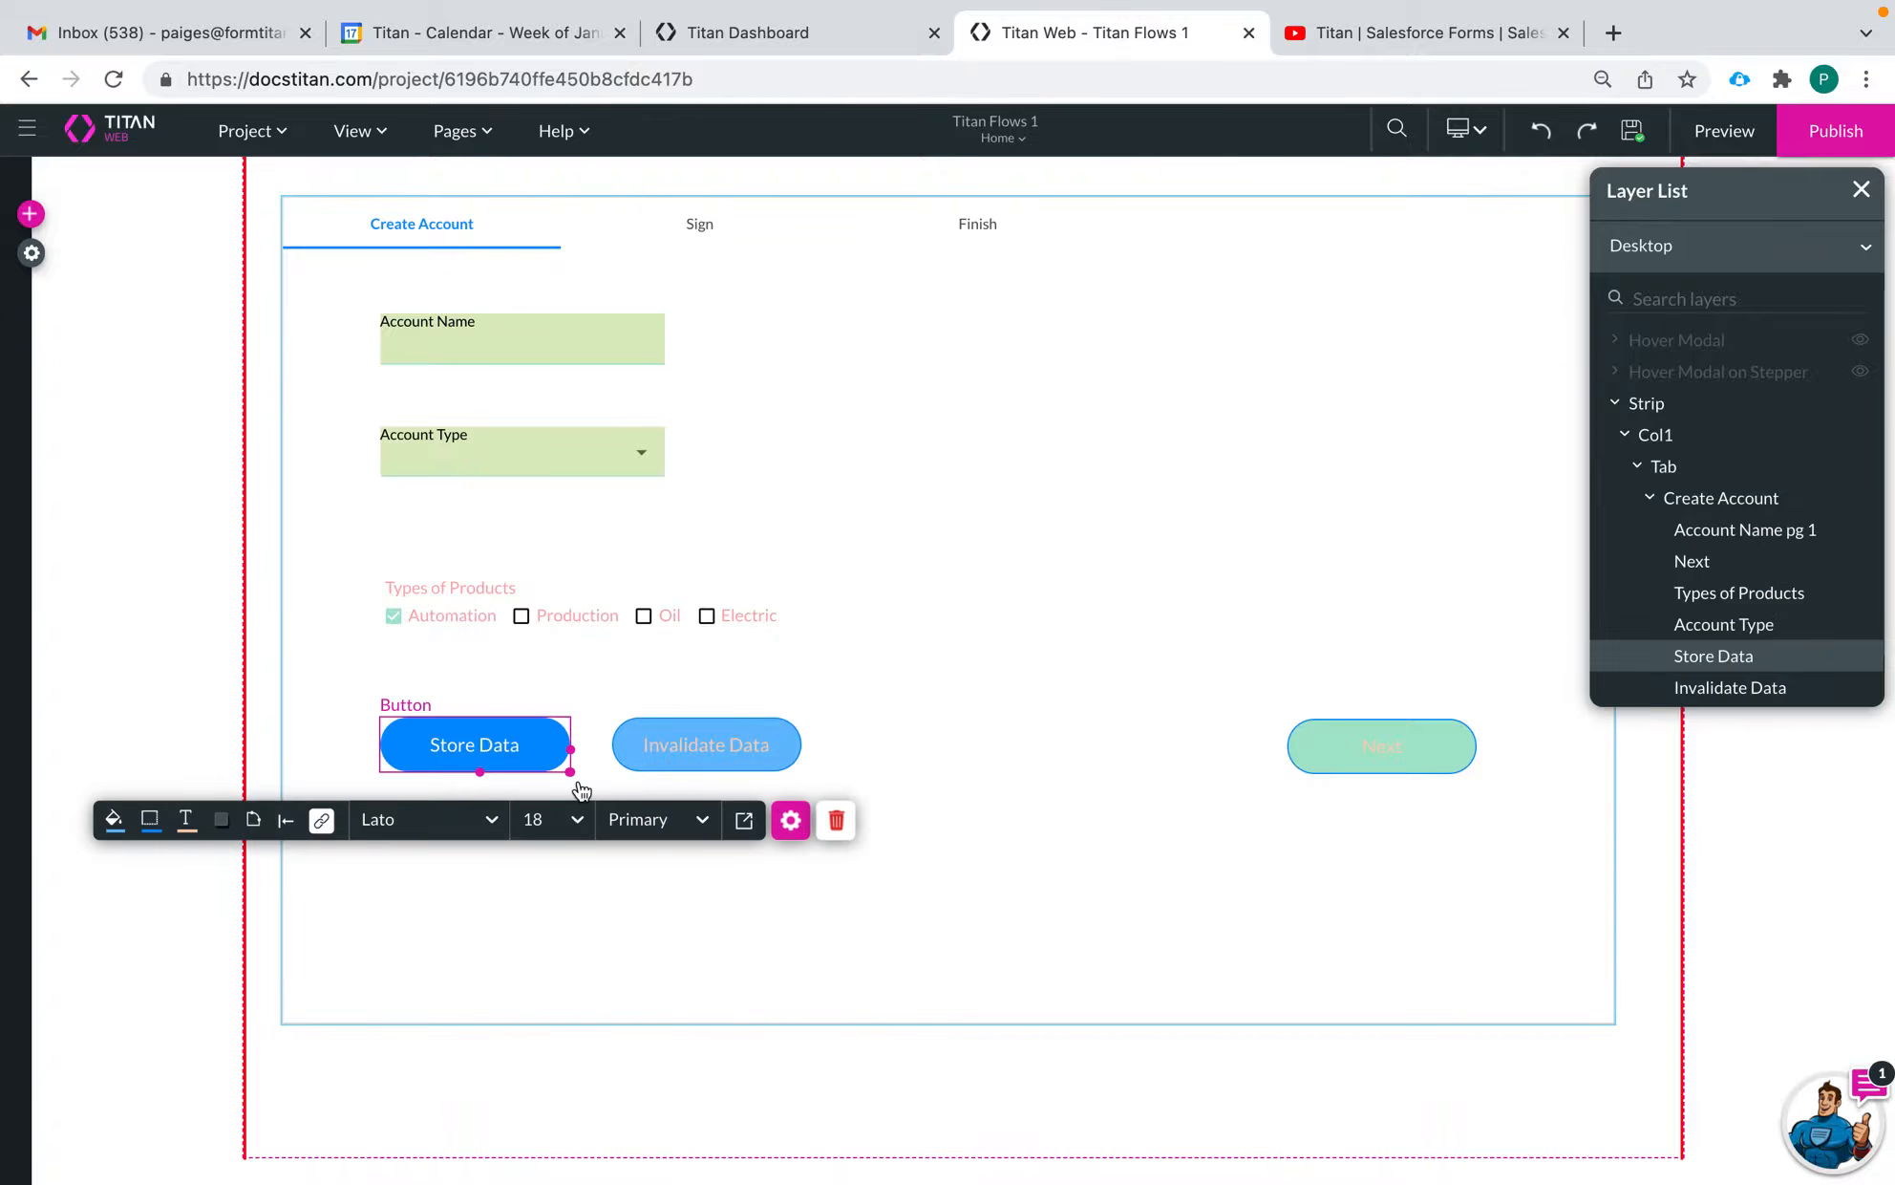
{"action": "left_click", "coordinate": [837, 824]}
{"action": "left_click", "coordinate": [751, 769]}
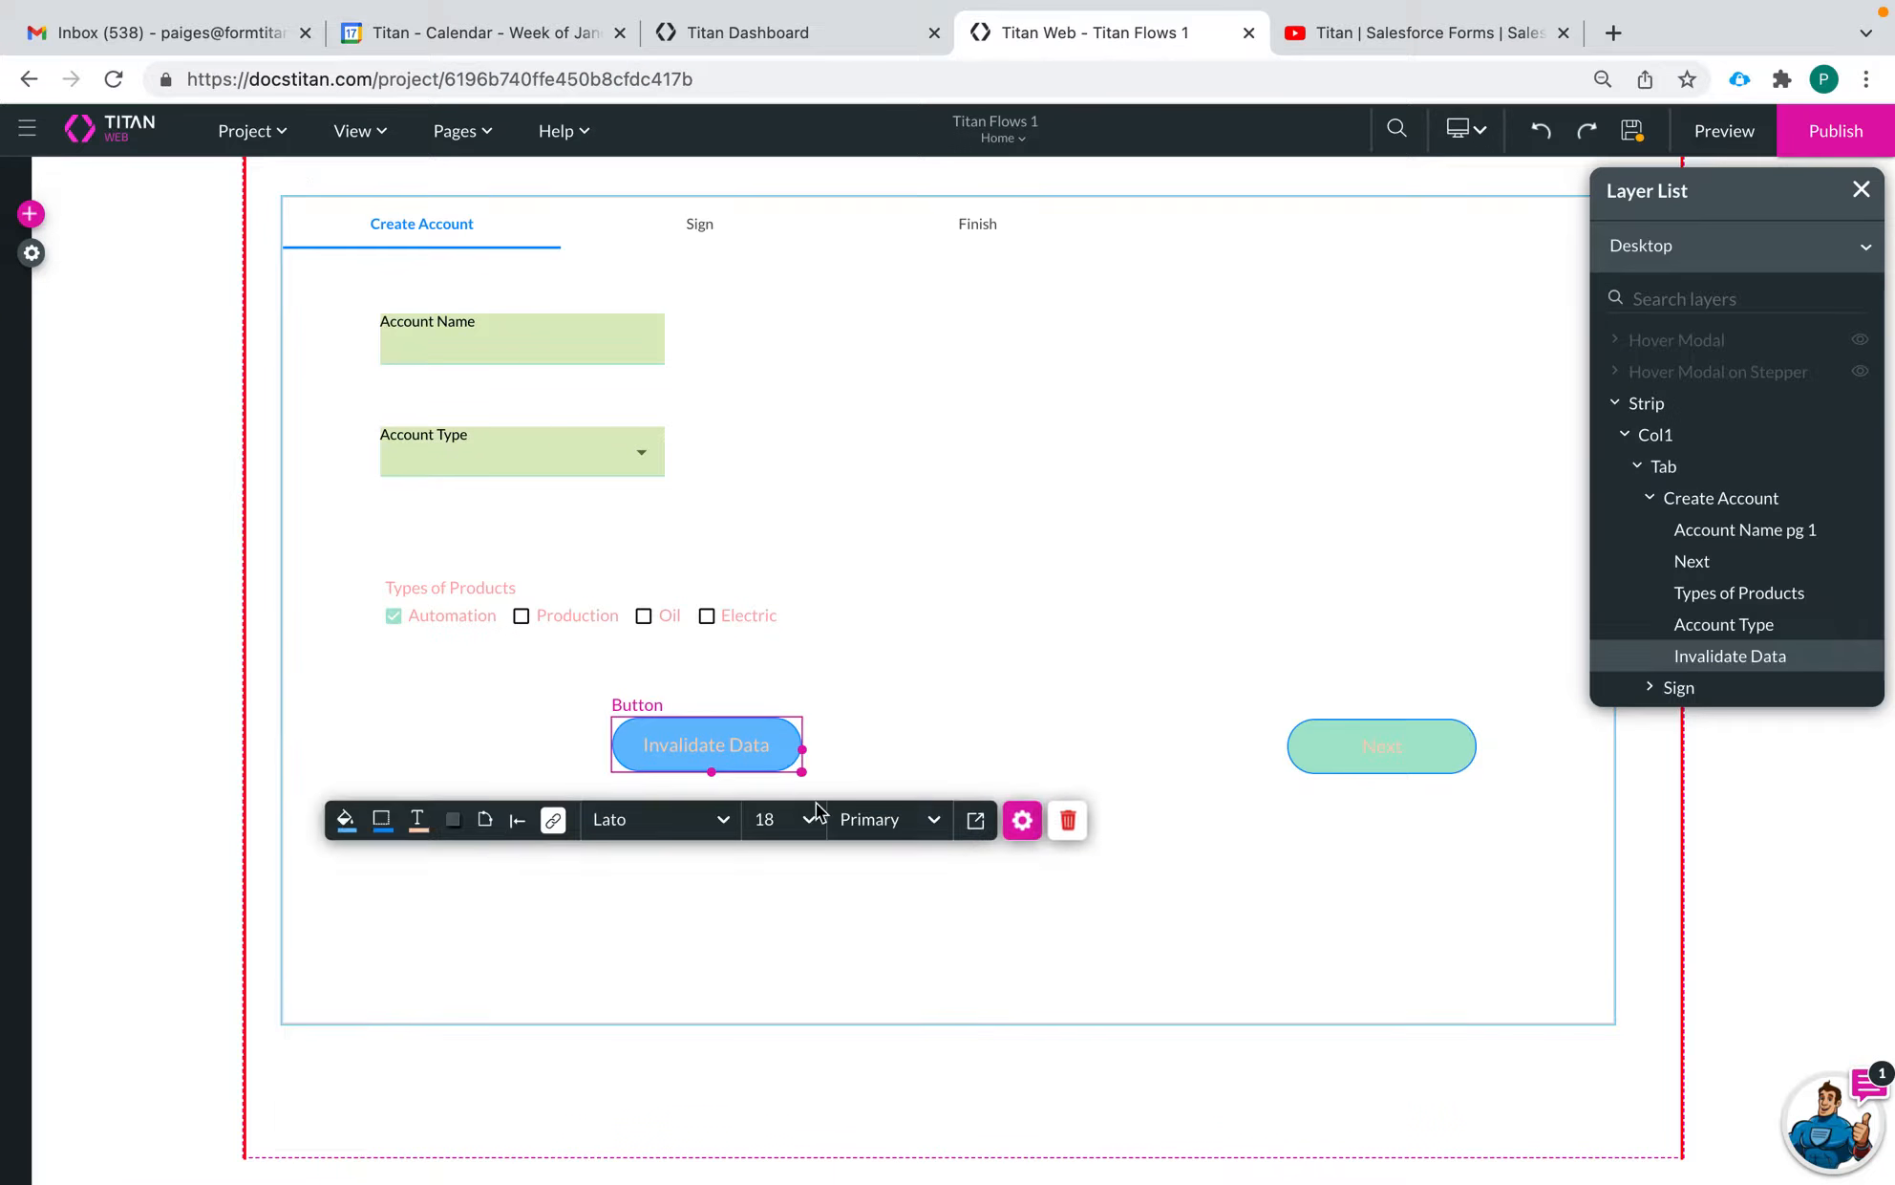
{"action": "left_click", "coordinate": [1066, 823]}
Delete the restore data node from the Home page's Every Time load flow and apply the change
{"action": "left_click", "coordinate": [457, 134]}
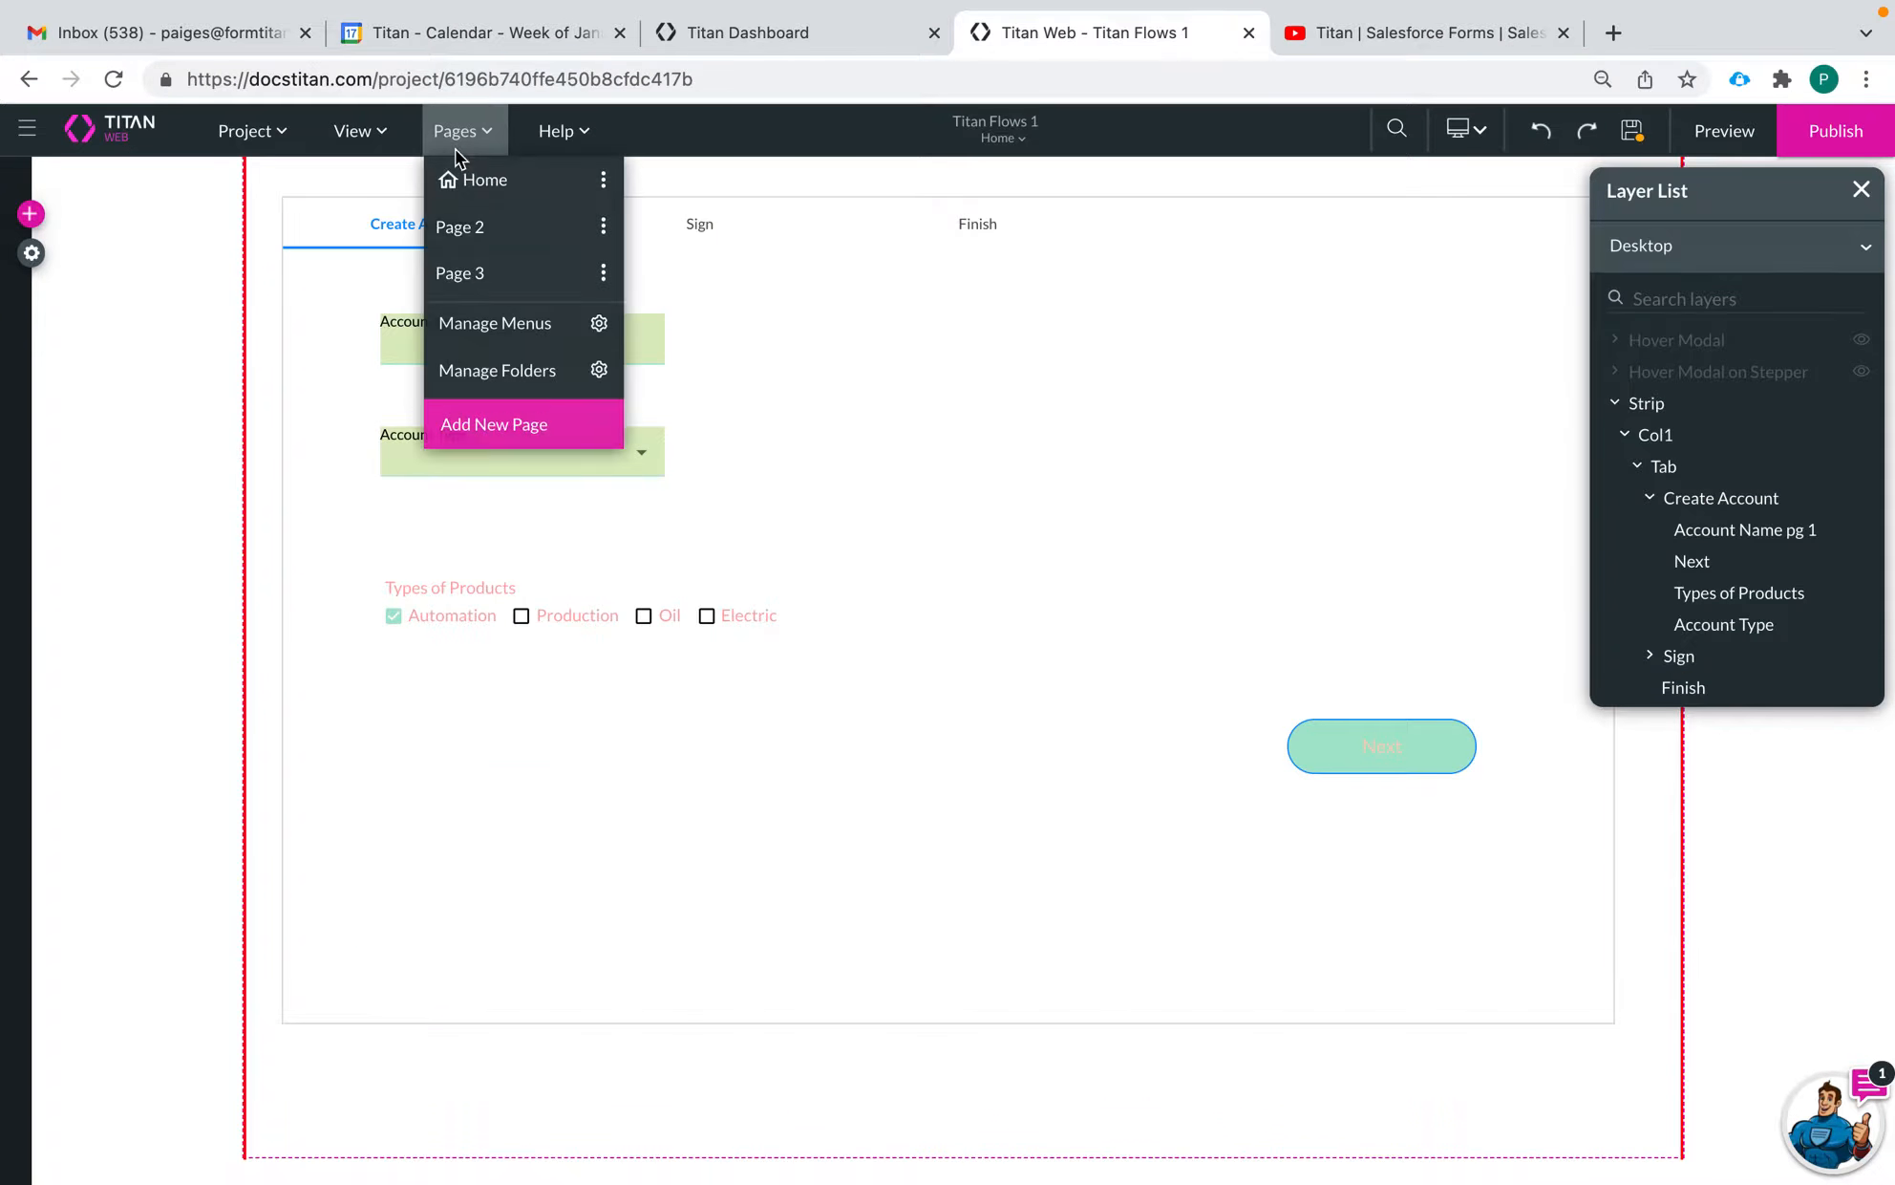
{"action": "left_click", "coordinate": [603, 182]}
{"action": "left_click", "coordinate": [776, 587]}
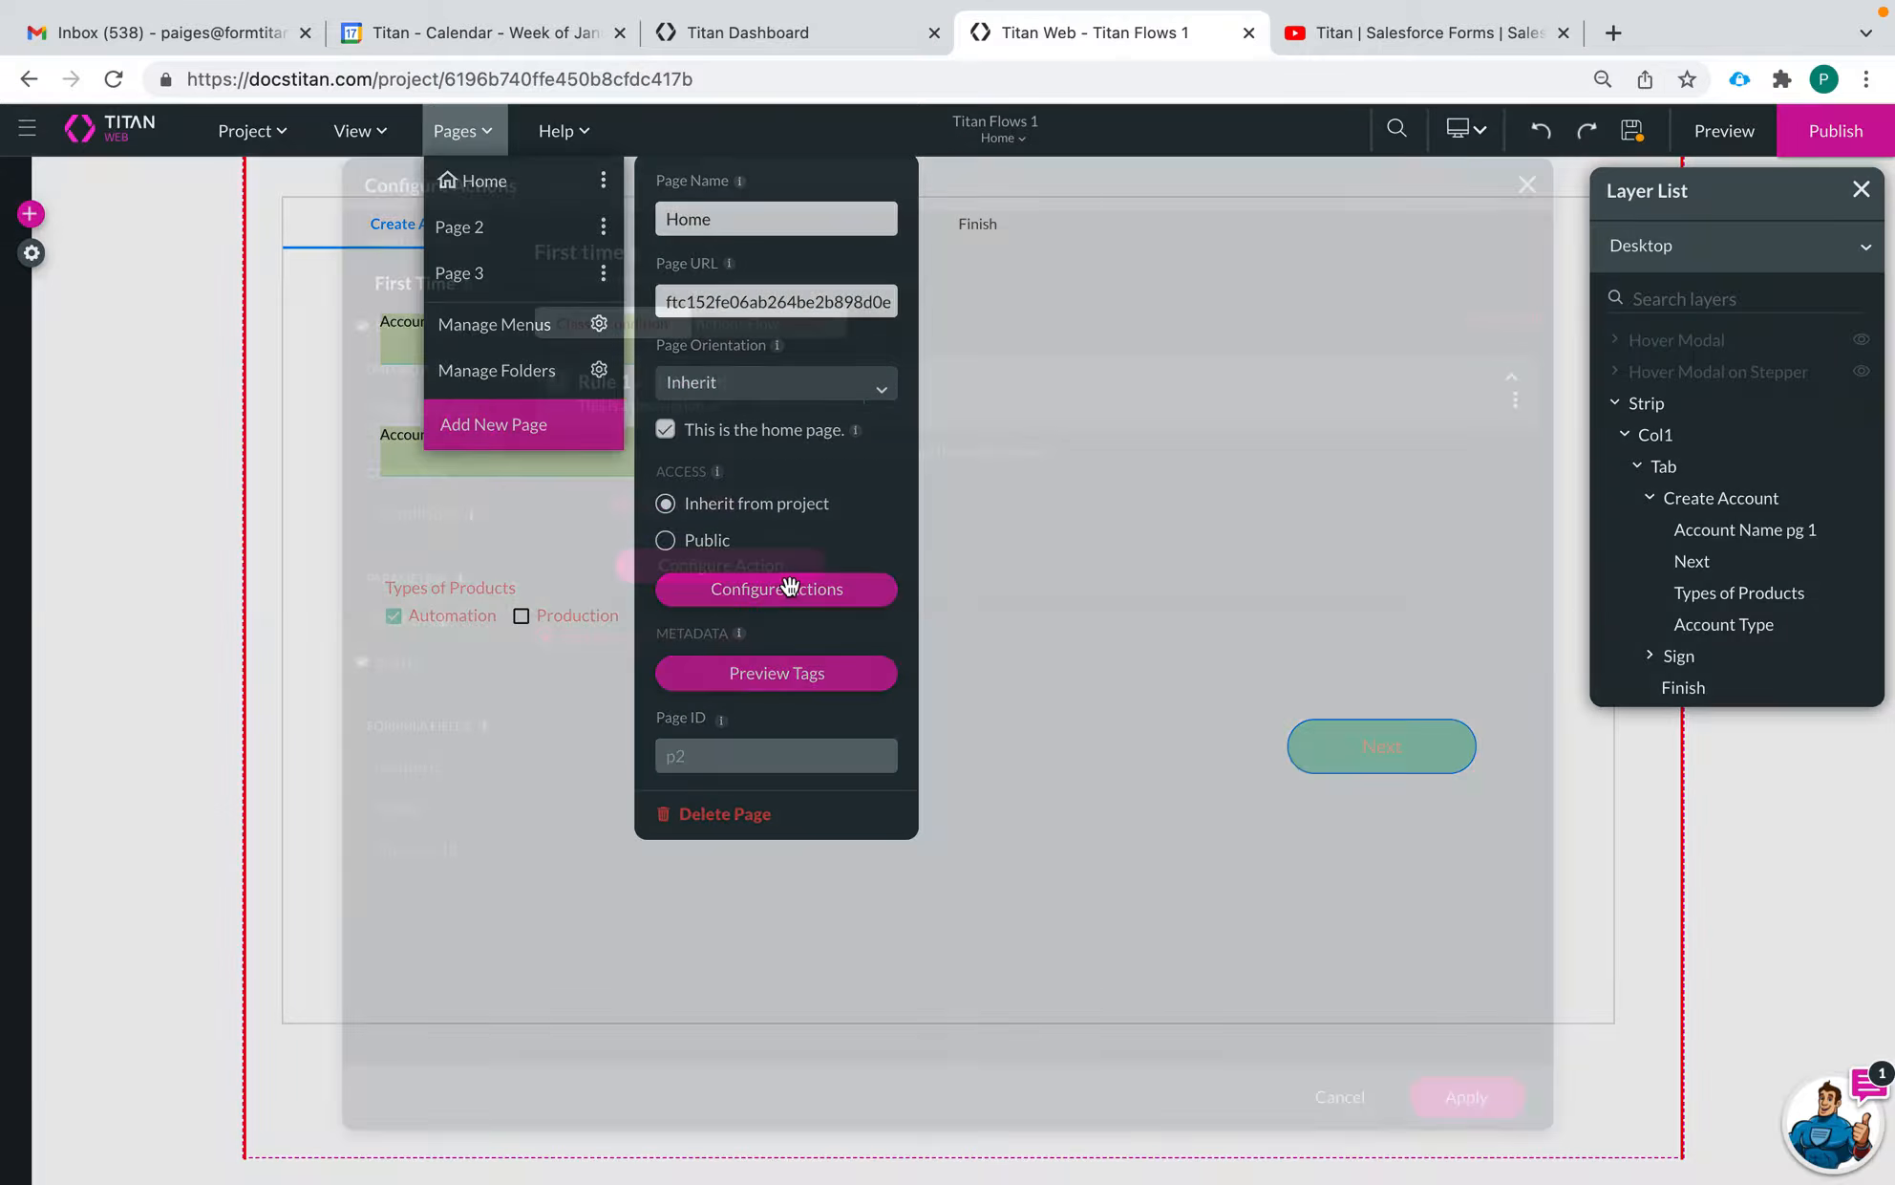
{"action": "left_click", "coordinate": [421, 326]}
{"action": "left_click", "coordinate": [740, 326]}
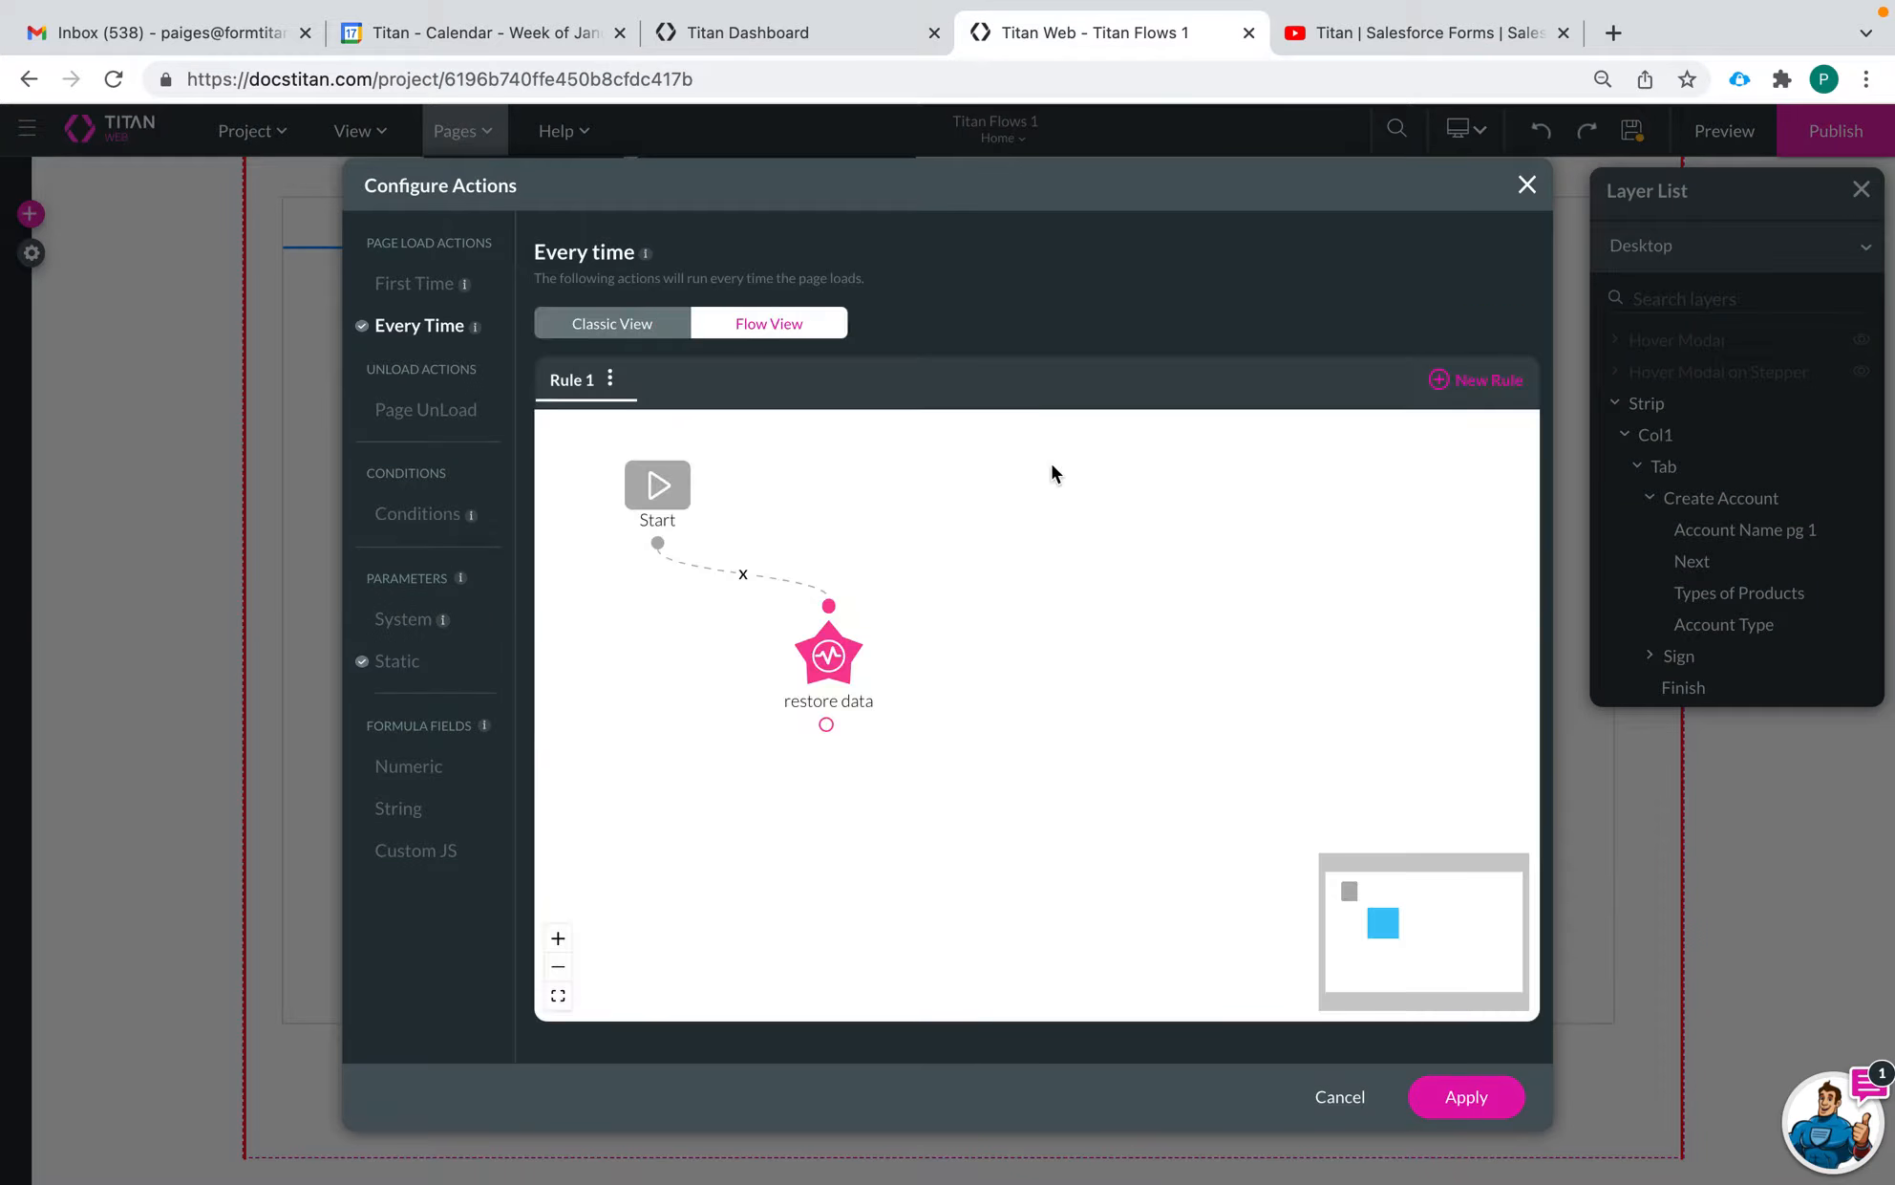
{"action": "left_click", "coordinate": [875, 659]}
{"action": "left_click", "coordinate": [956, 677]}
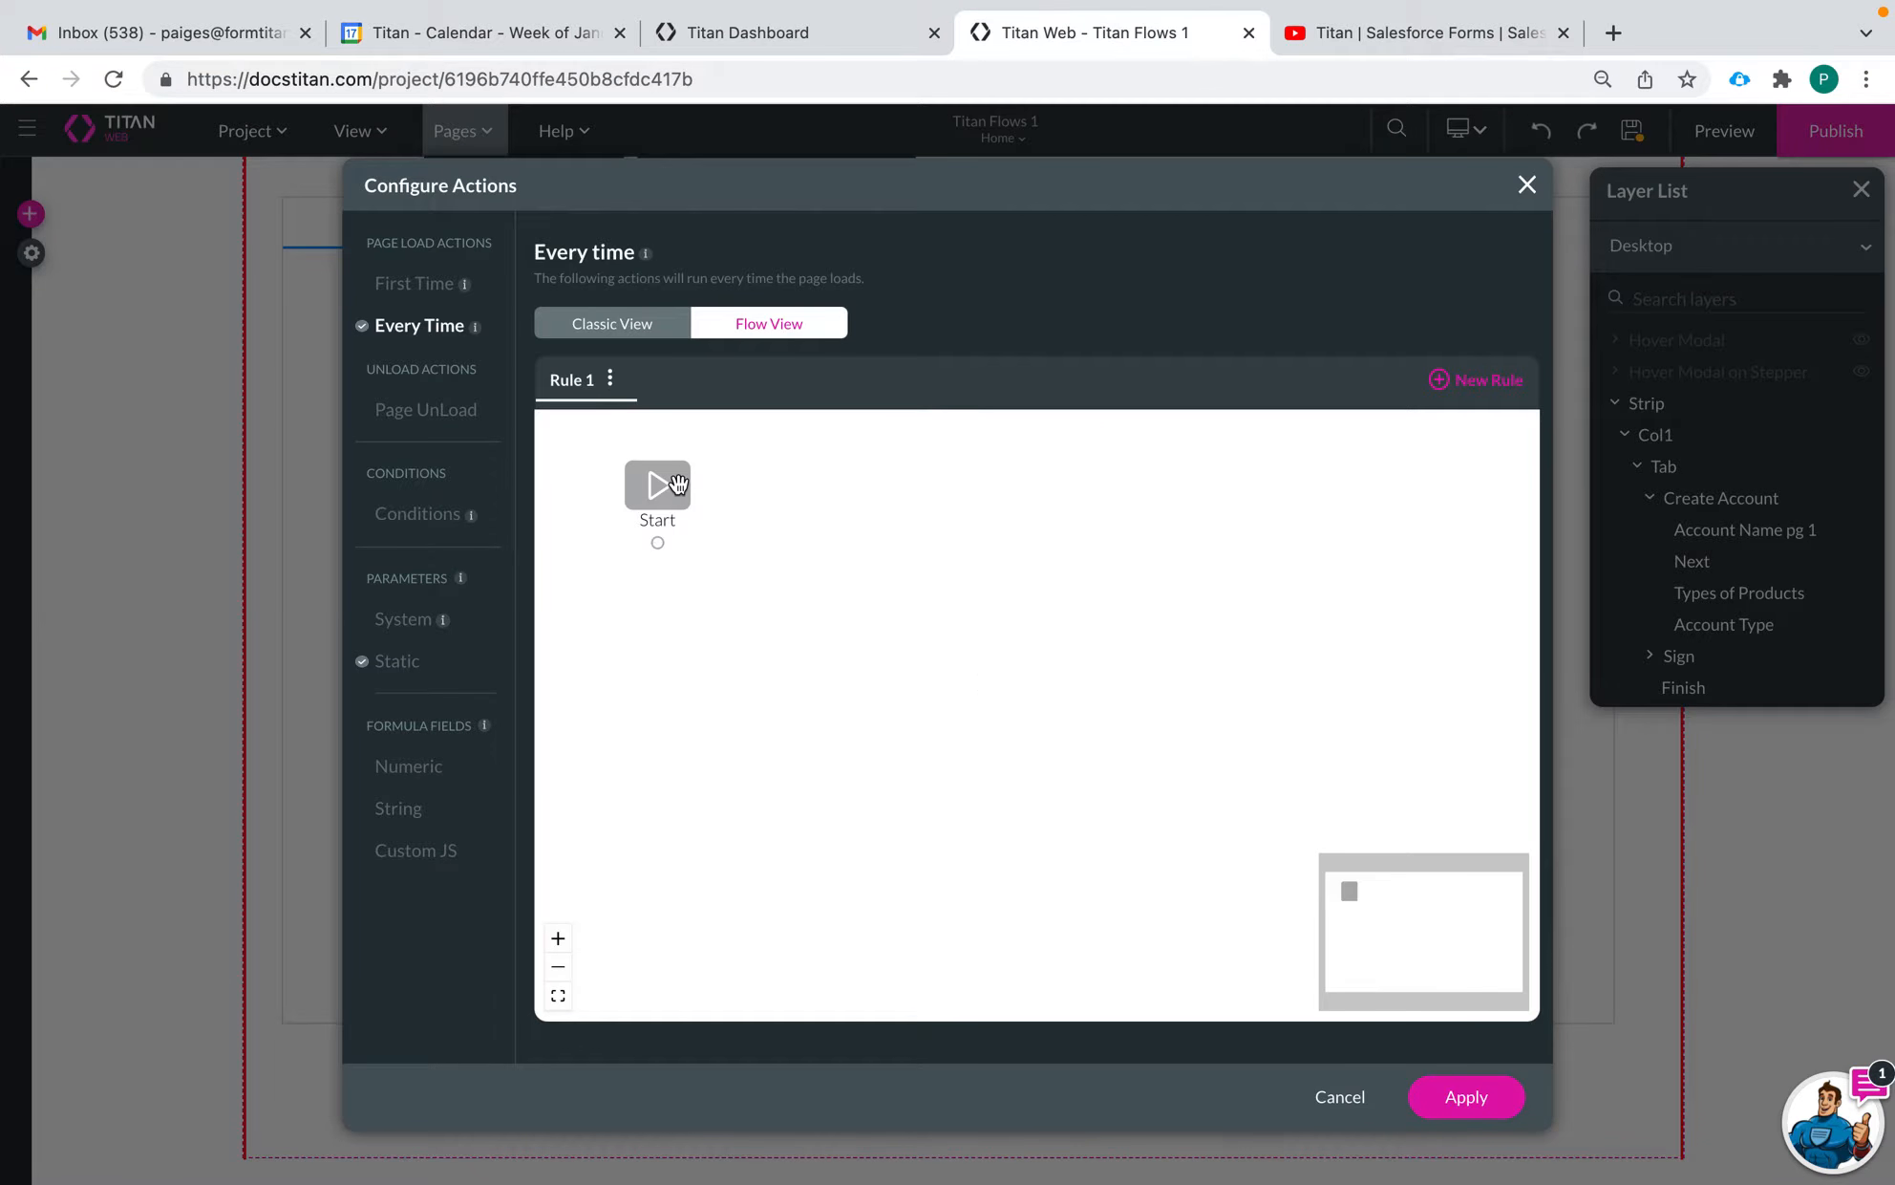
{"action": "left_click", "coordinate": [1489, 1096]}
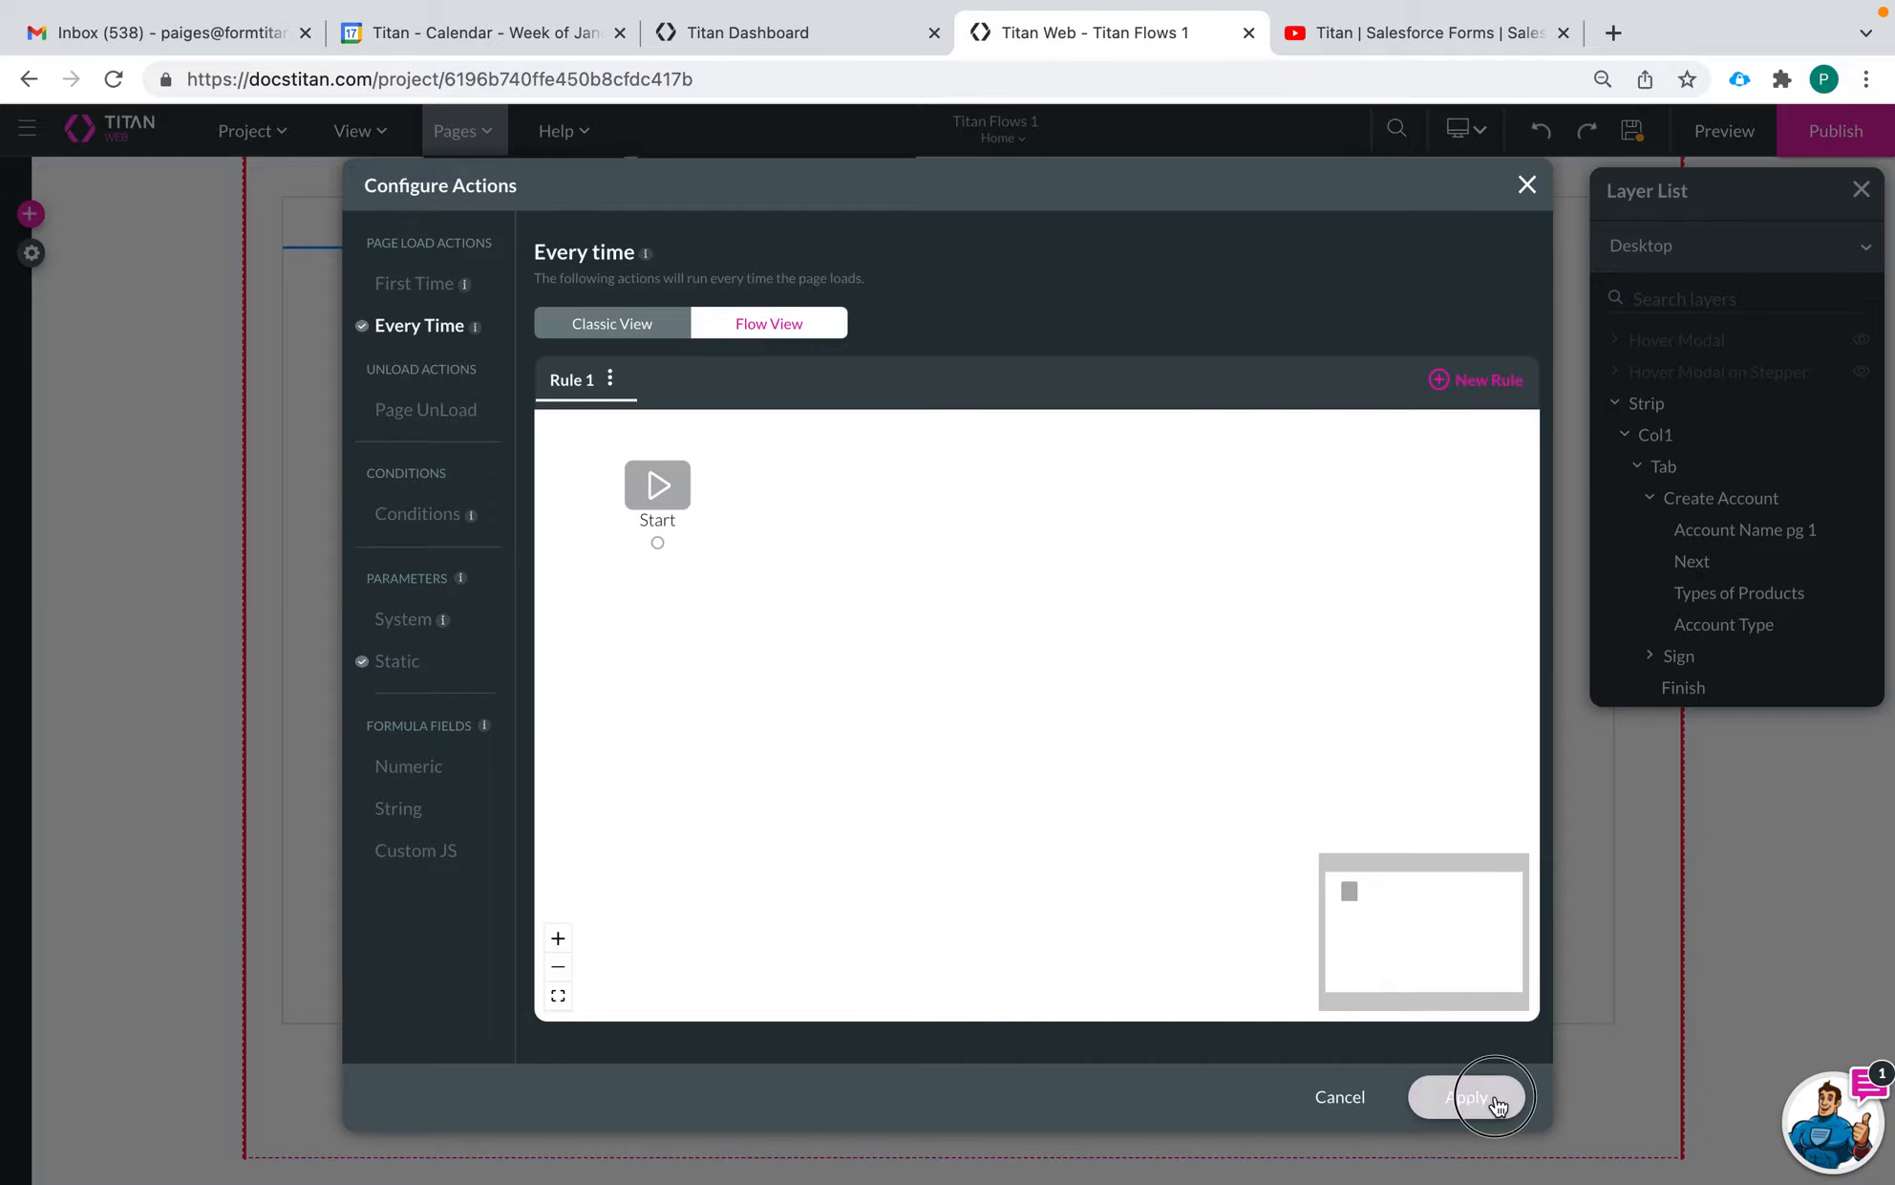
{"action": "left_click", "coordinate": [1278, 563]}
Move the Types of Products field up so it sits closer beneath Account Type, aligned with its start
{"action": "left_click", "coordinate": [914, 353]}
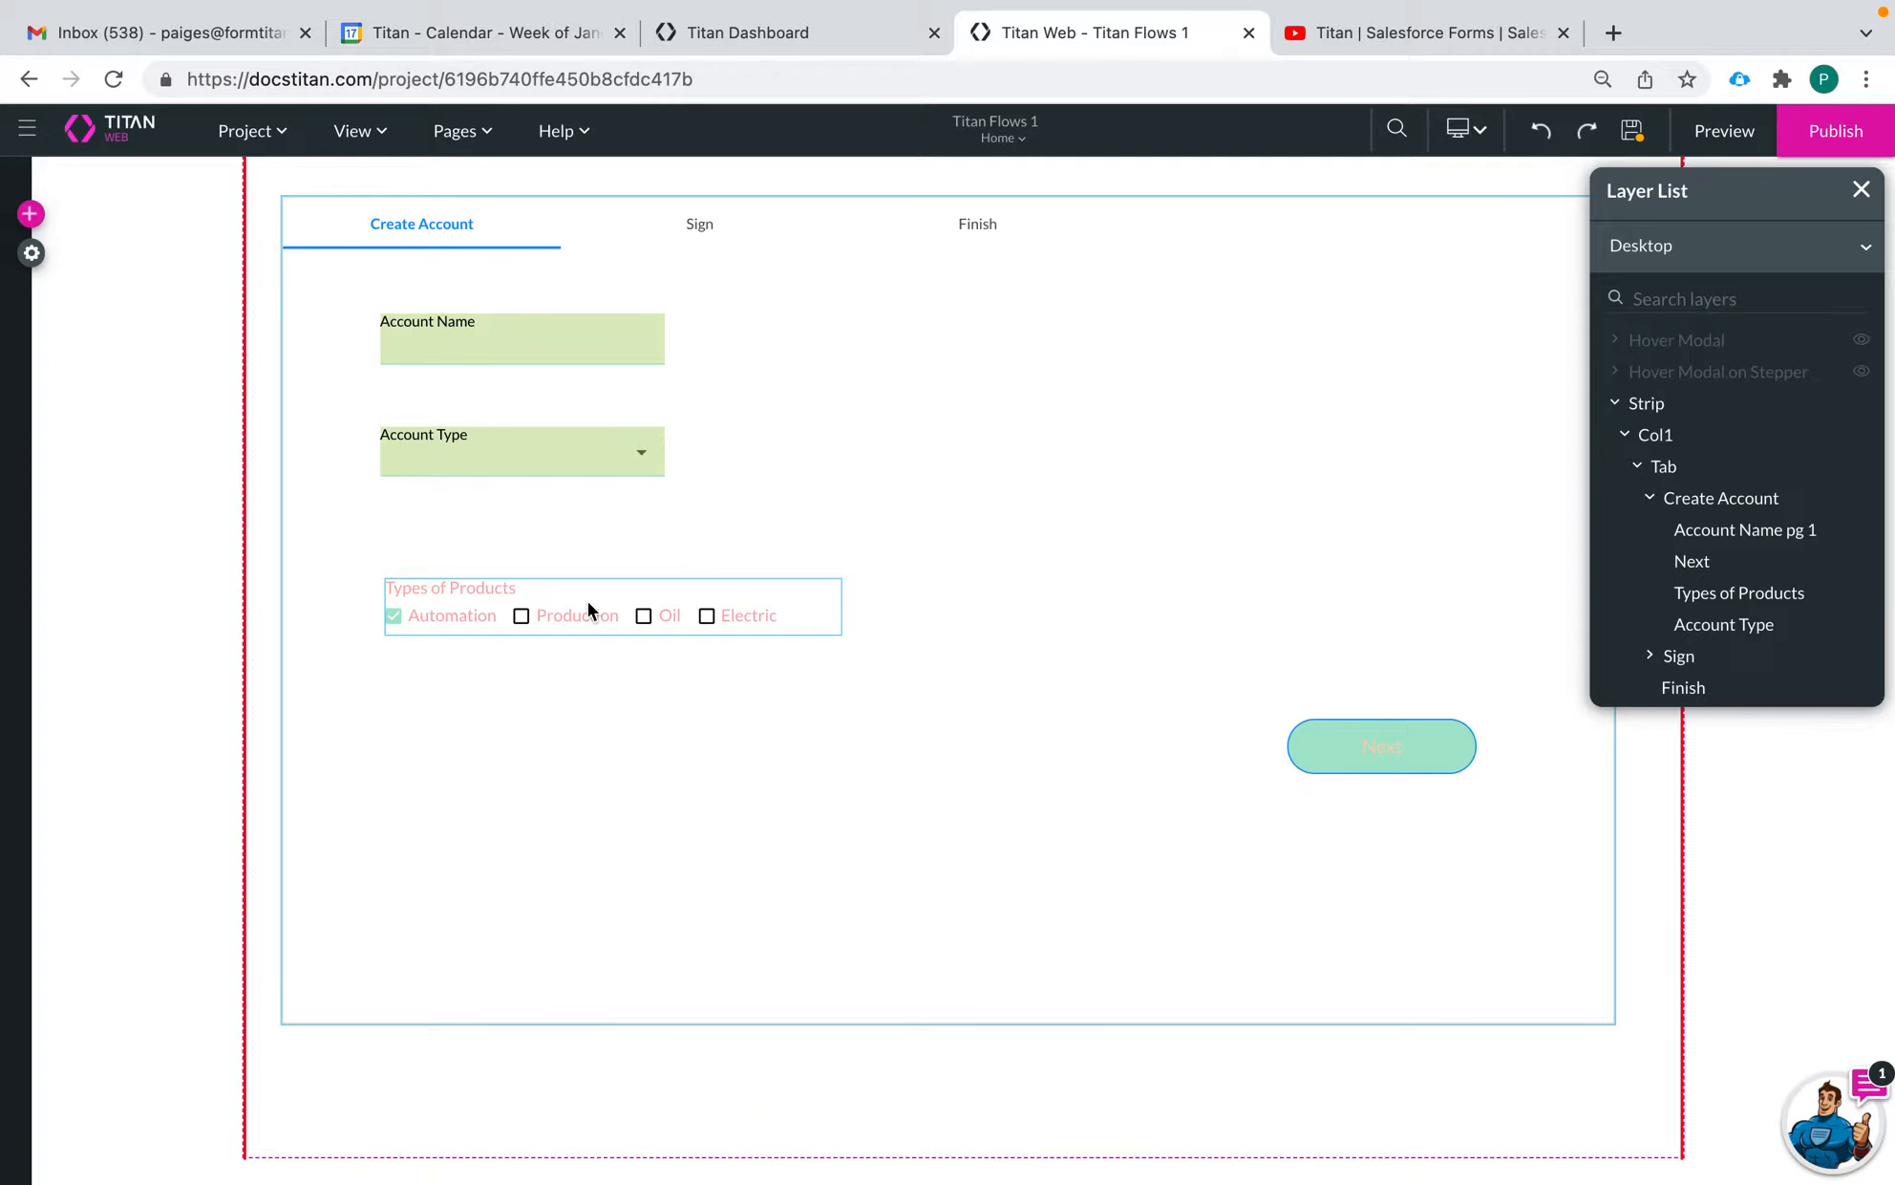
{"action": "left_click_drag", "start_coordinate": [643, 615], "coordinate": [624, 566]}
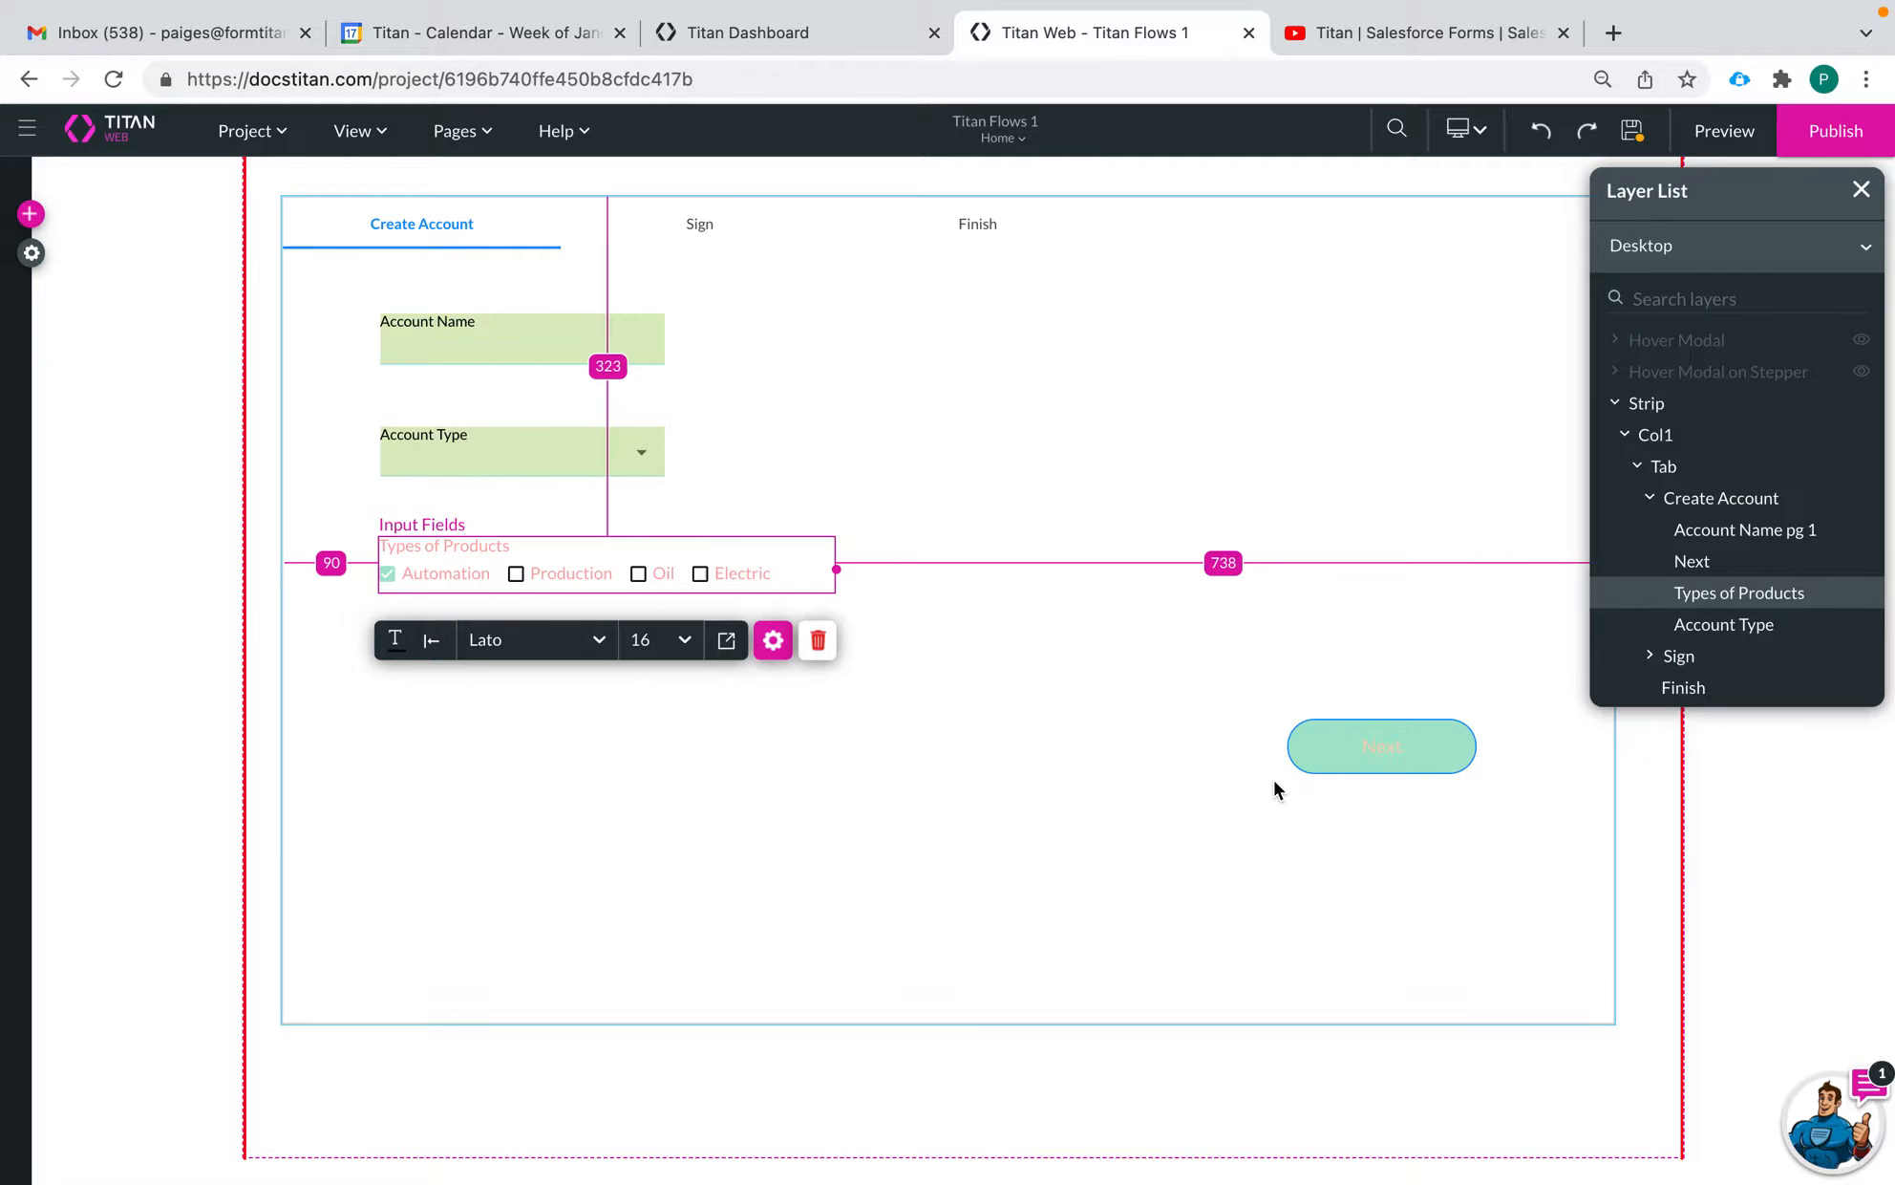
{"action": "left_click", "coordinate": [1054, 775]}
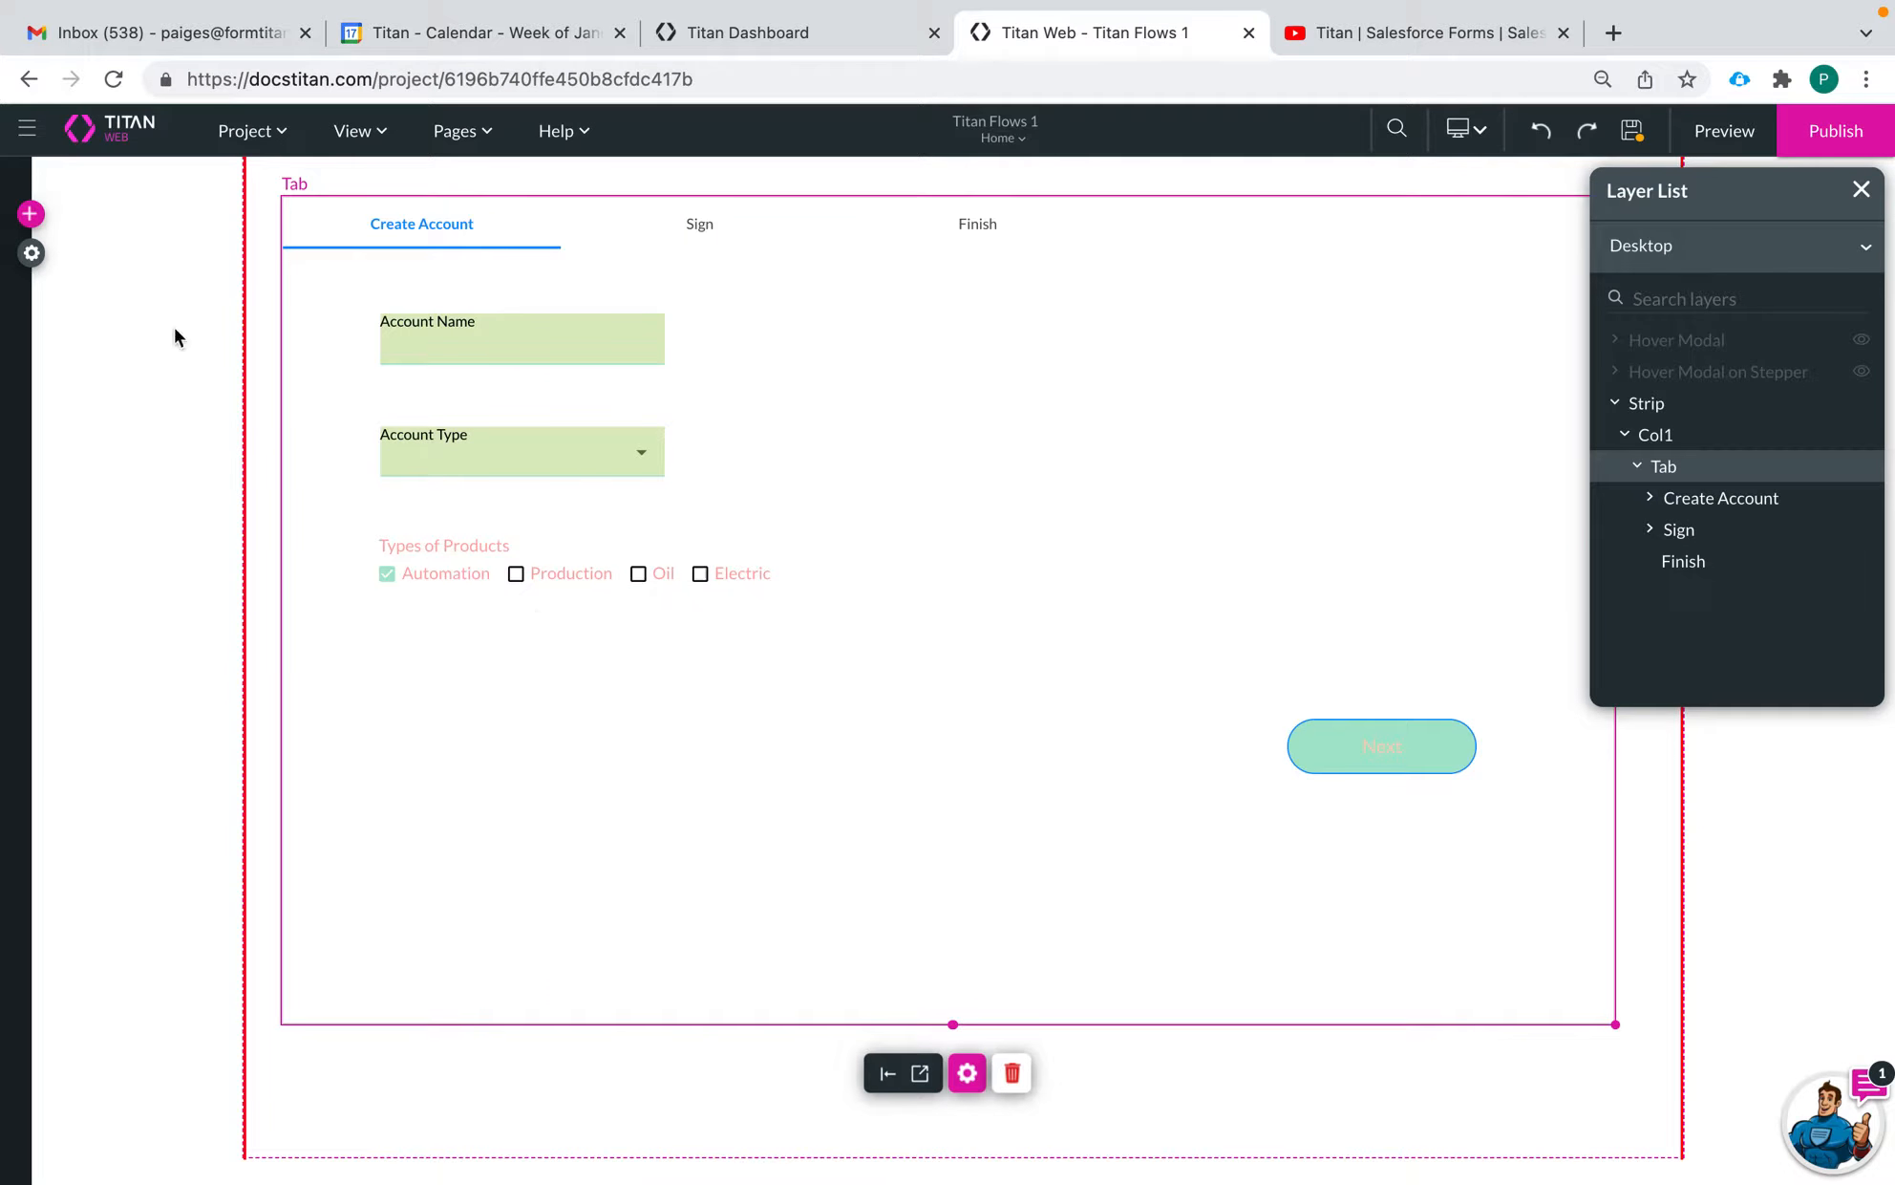
Add a button beneath Types of Products and open its on-click action in the Actions Flow view
{"action": "left_click", "coordinate": [29, 213]}
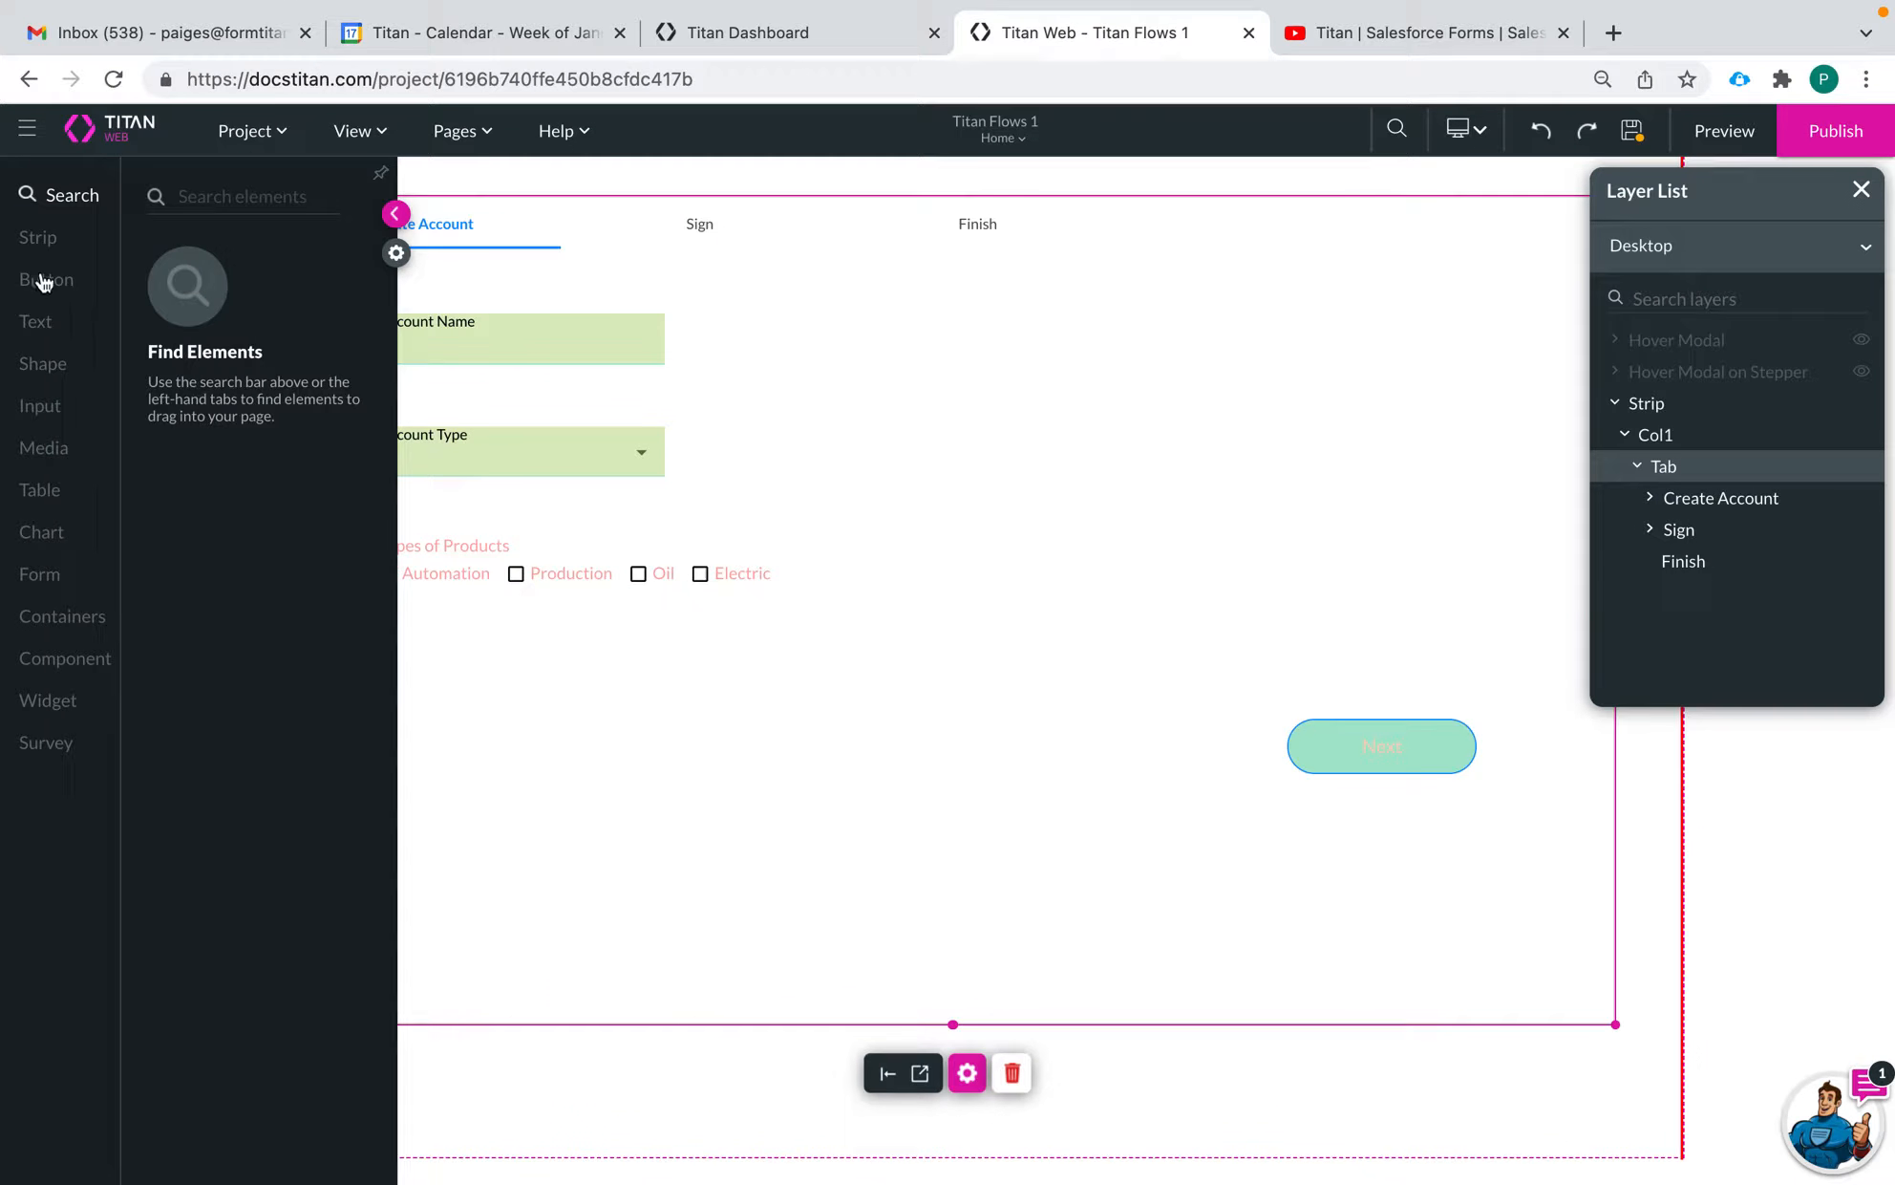
{"action": "left_click", "coordinate": [43, 279]}
{"action": "left_click_drag", "start_coordinate": [227, 255], "coordinate": [453, 711]}
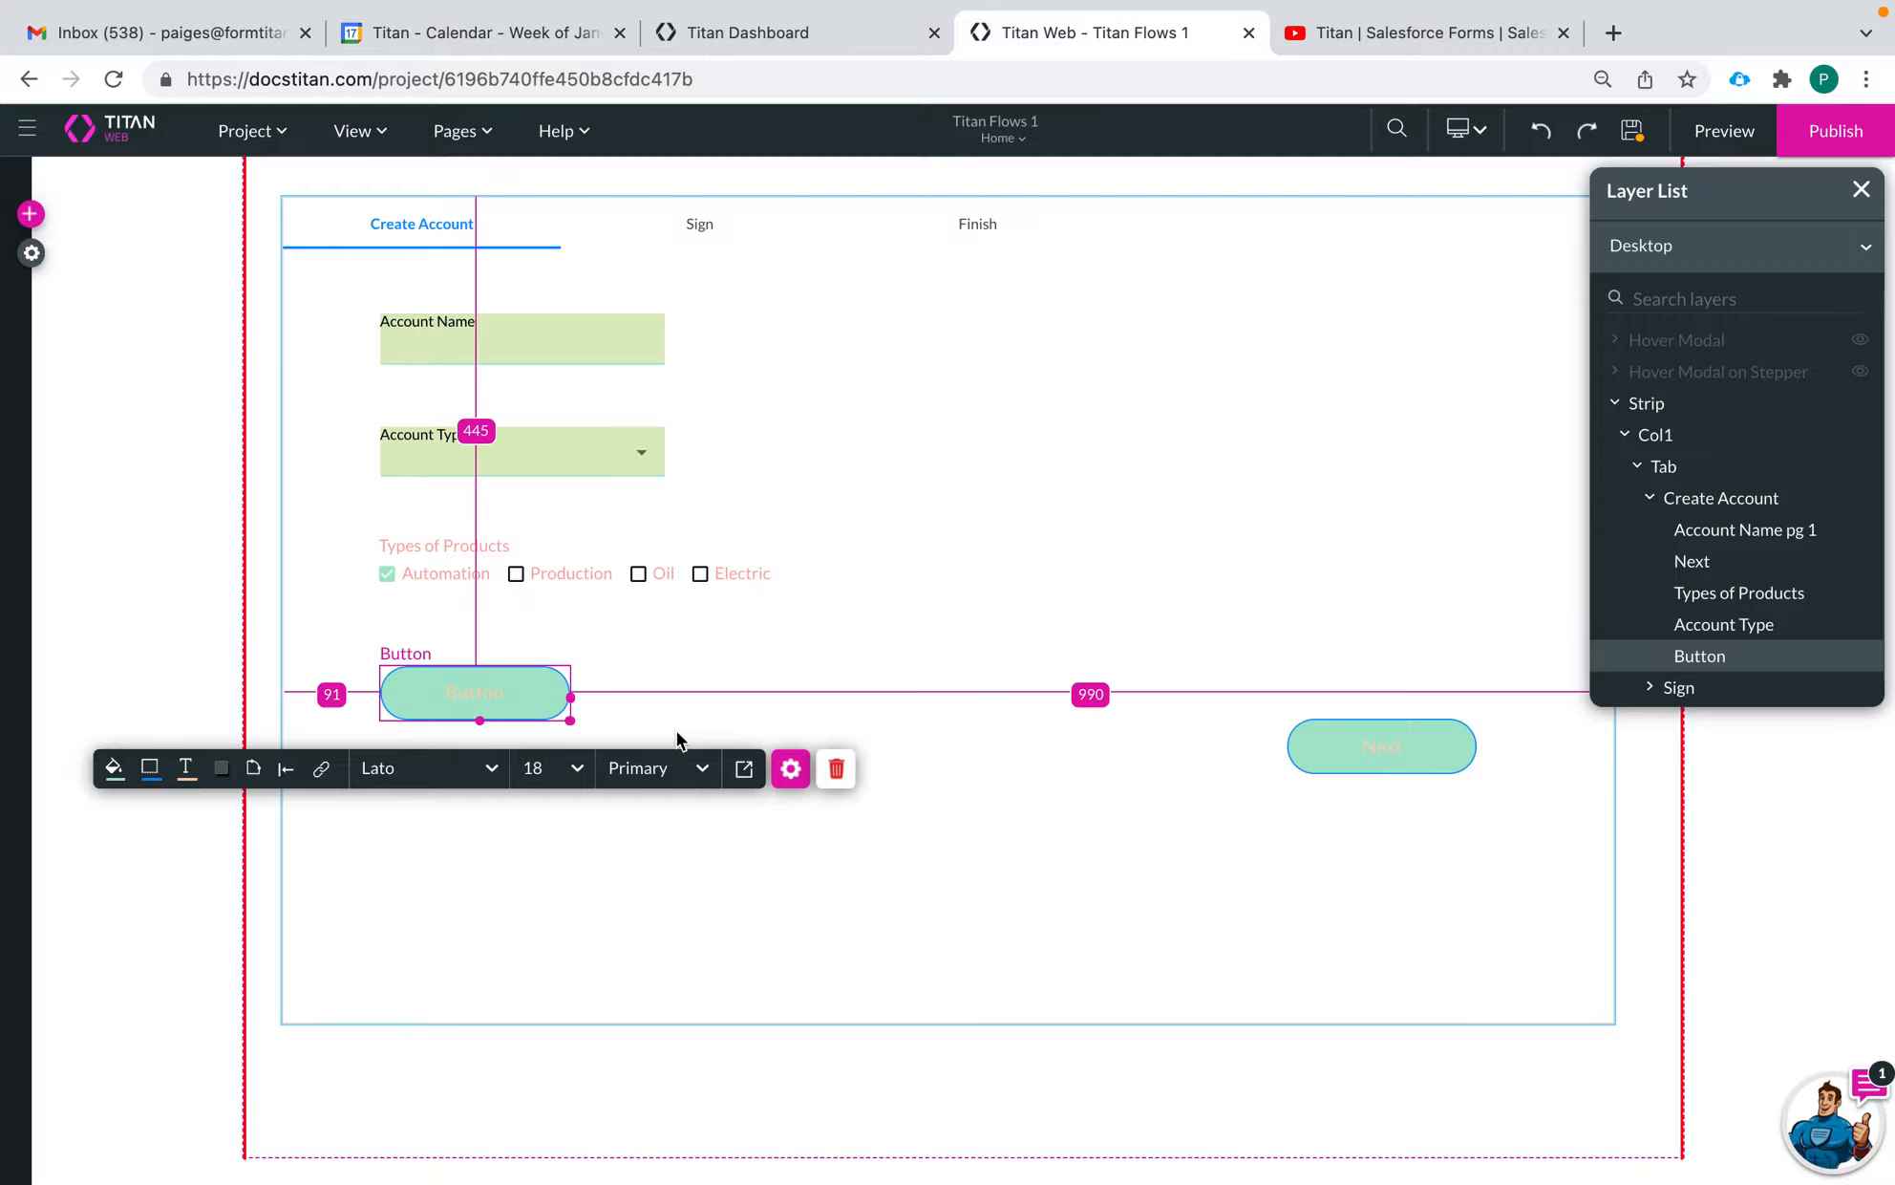
{"action": "left_click", "coordinate": [323, 774]}
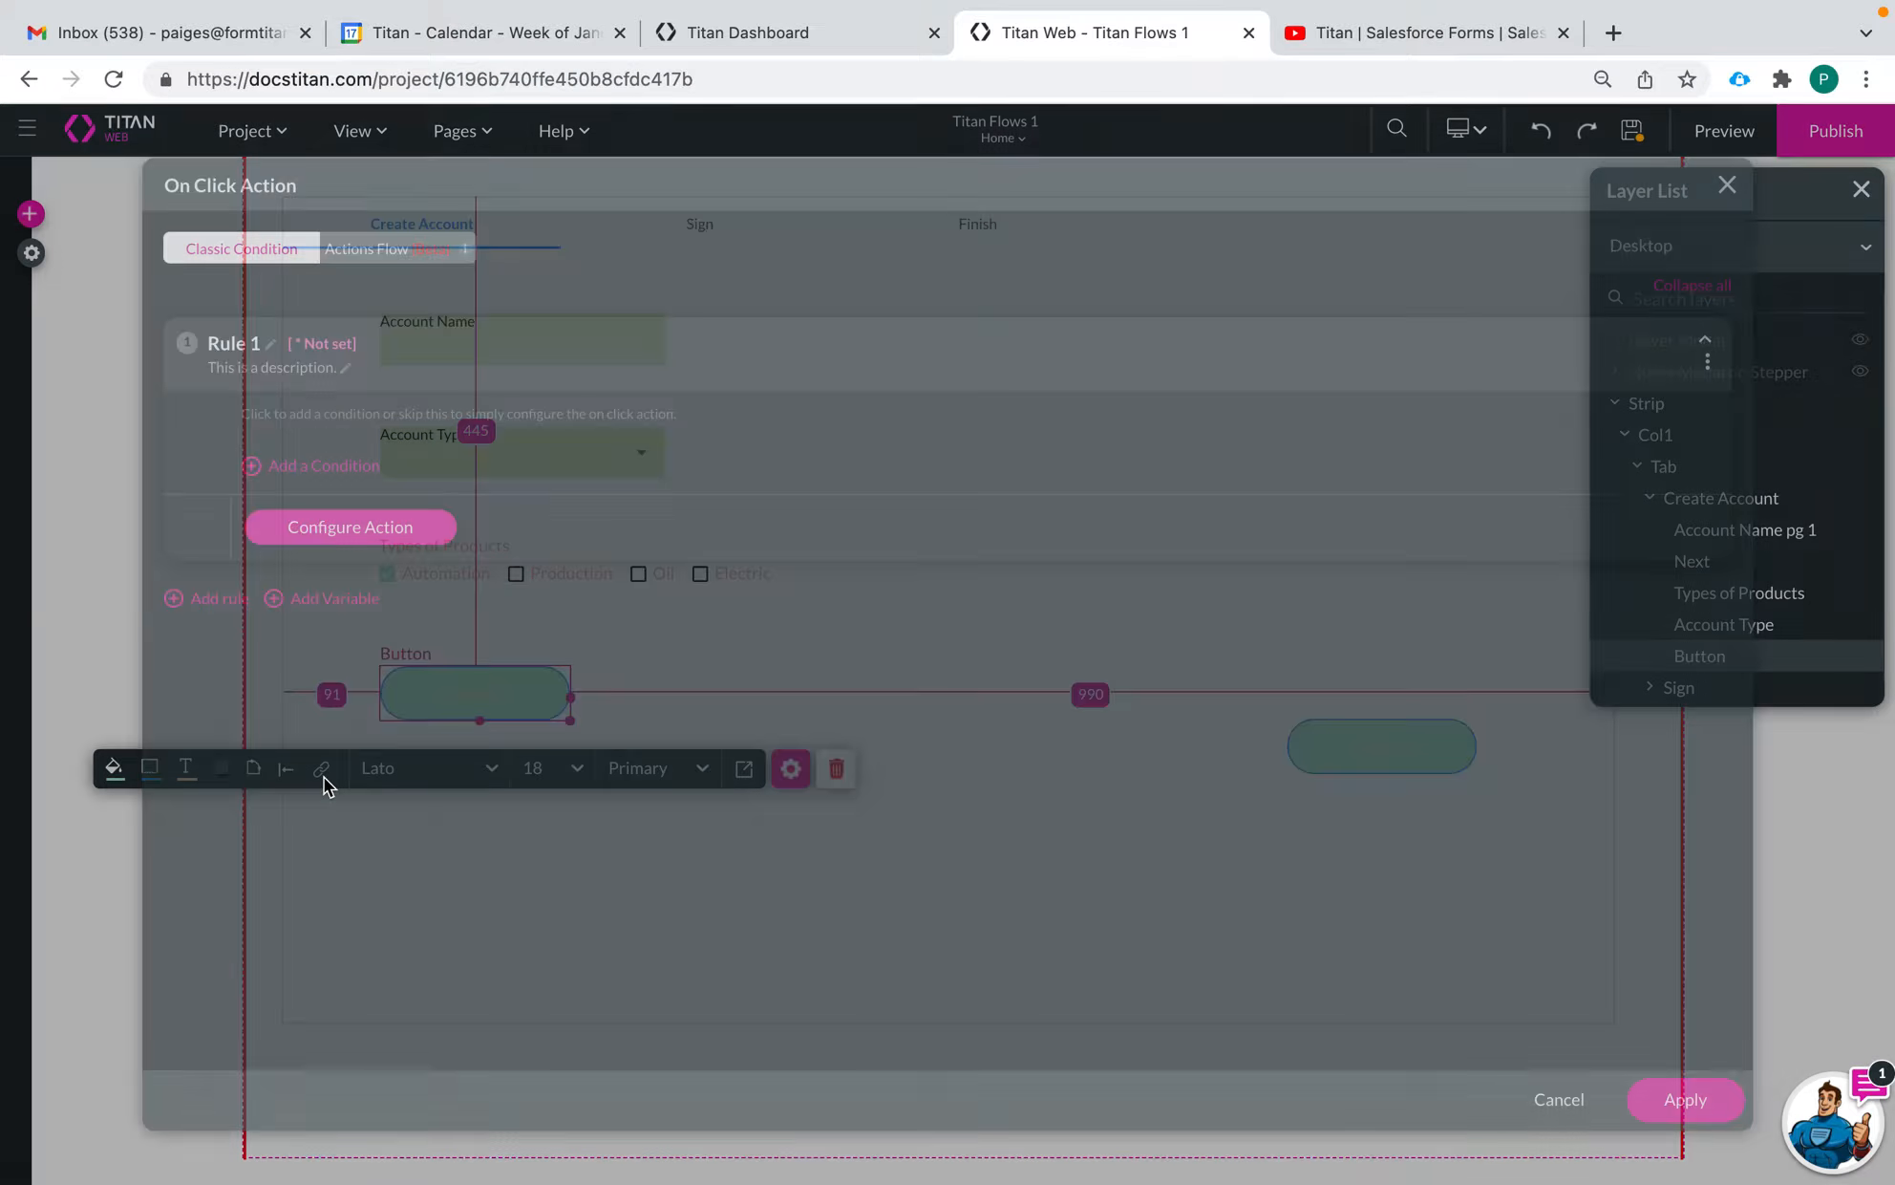
{"action": "left_click", "coordinate": [406, 248]}
{"action": "left_click", "coordinate": [359, 481]}
{"action": "left_click", "coordinate": [1096, 484]}
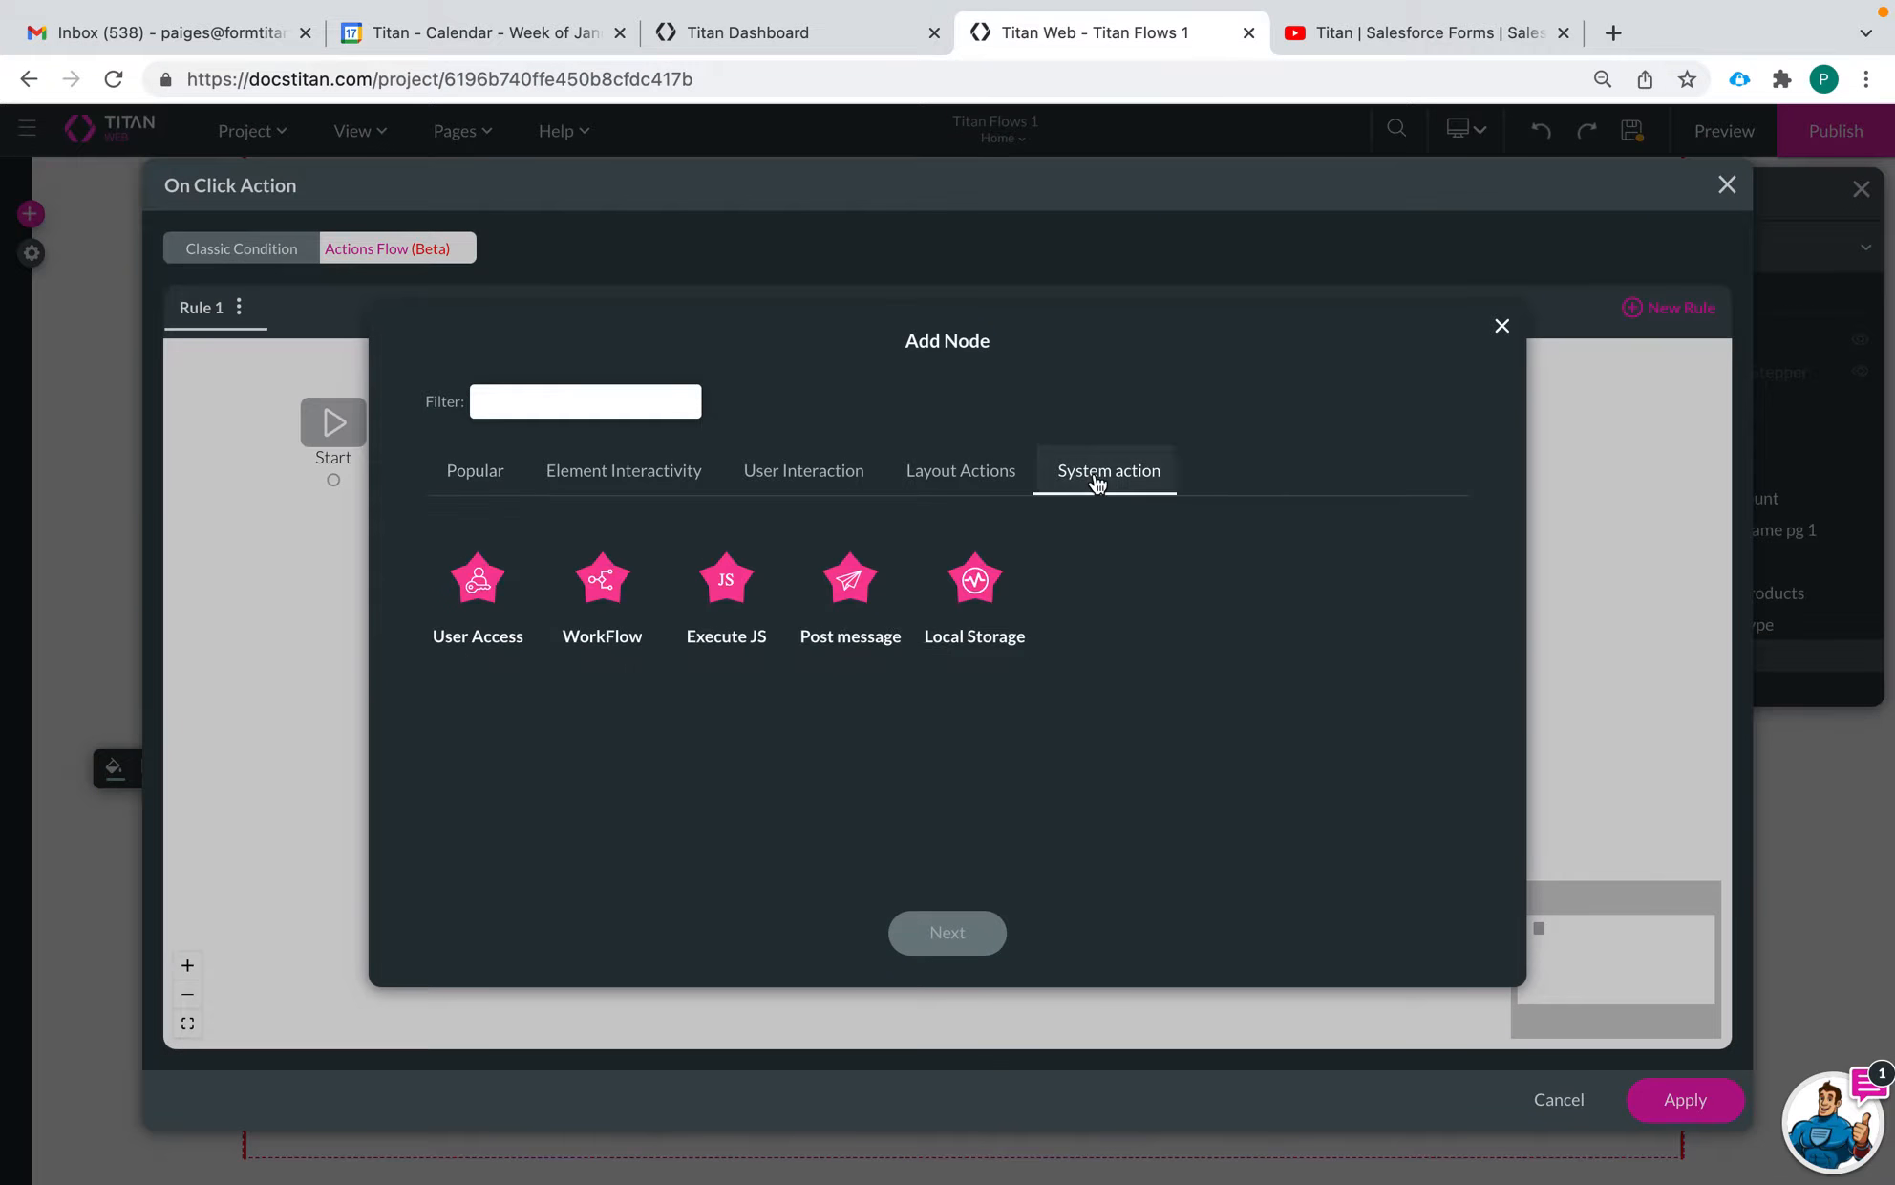
{"action": "left_click", "coordinate": [975, 578]}
{"action": "left_click", "coordinate": [941, 932]}
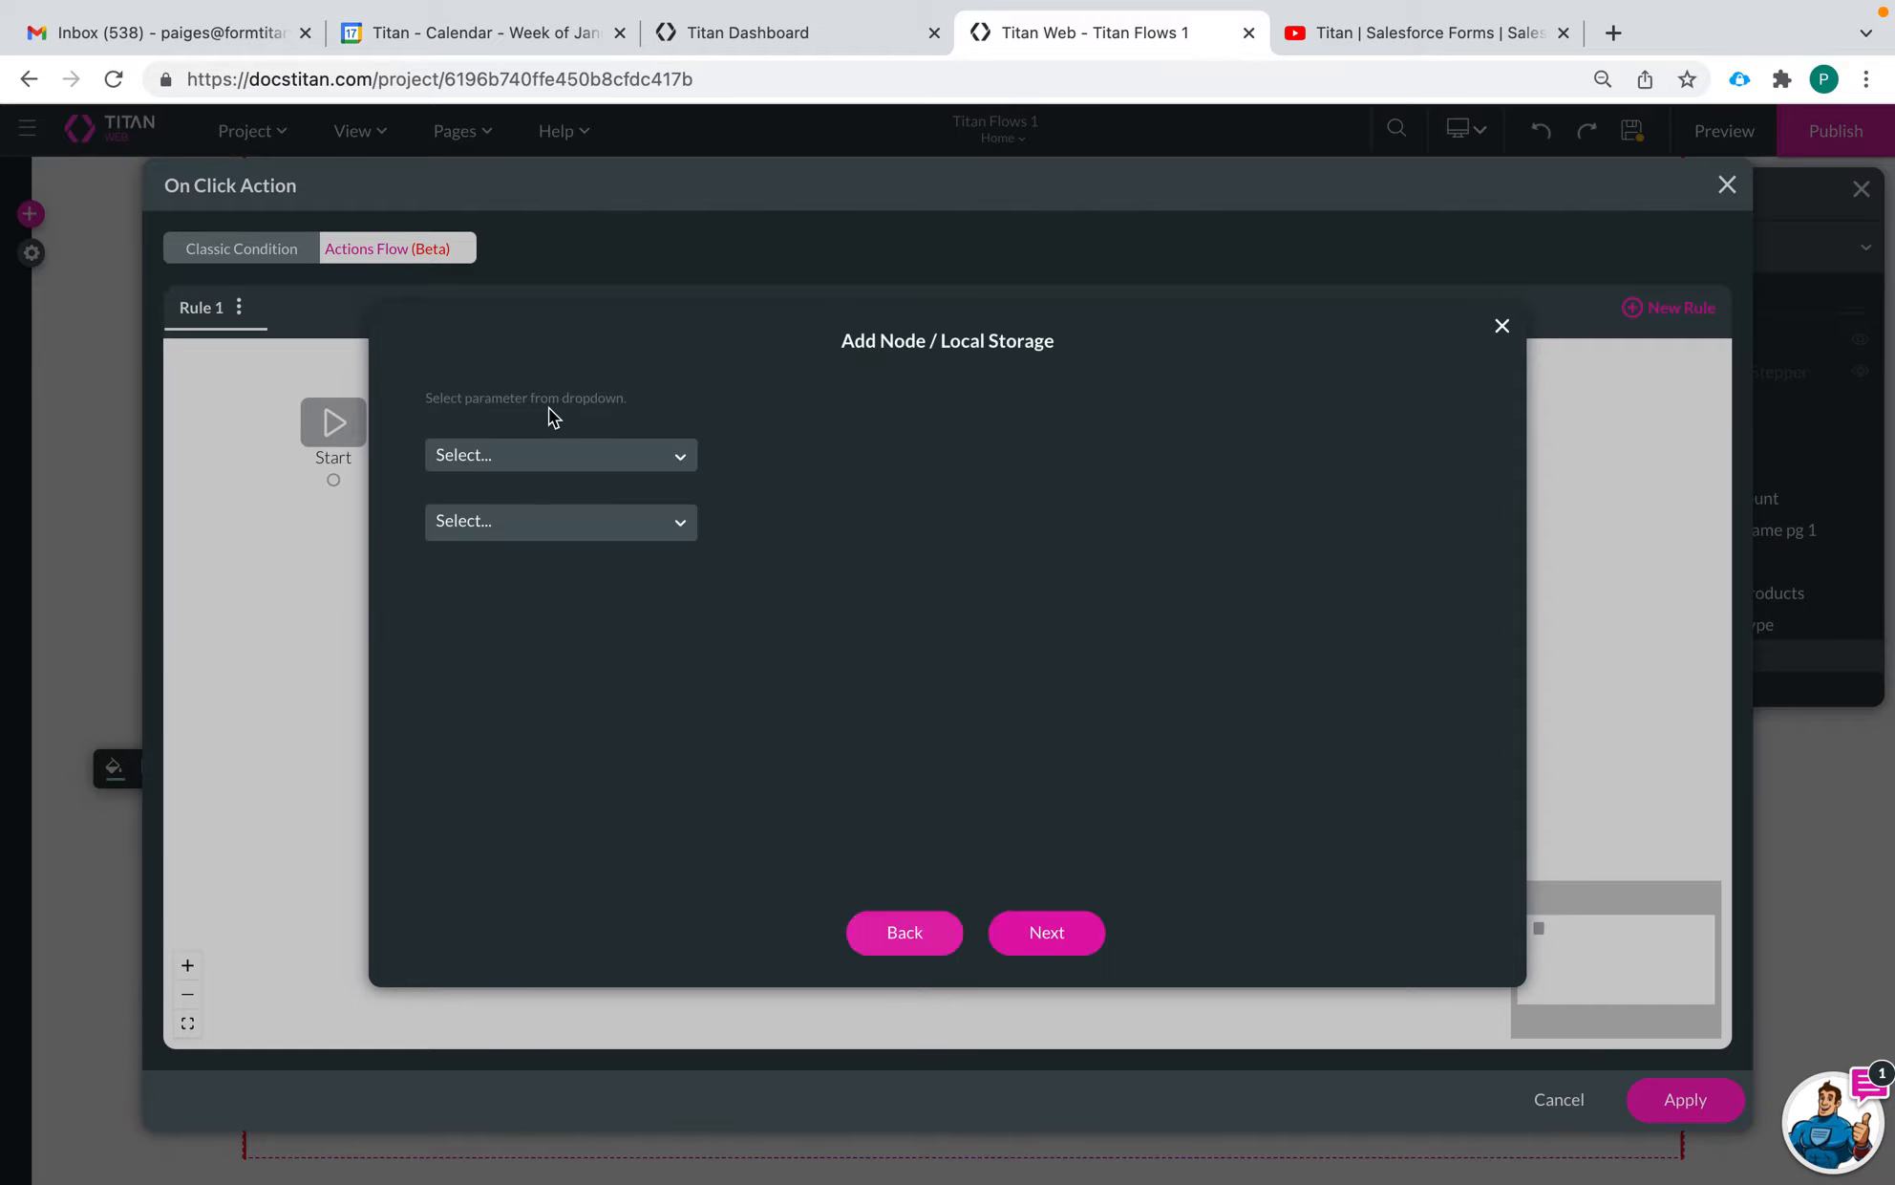
{"action": "left_click", "coordinate": [550, 455]}
{"action": "left_click", "coordinate": [1502, 326]}
Begin a Local Storage system action node in Rule 1 and set its operation to Store
{"action": "left_click", "coordinate": [357, 480]}
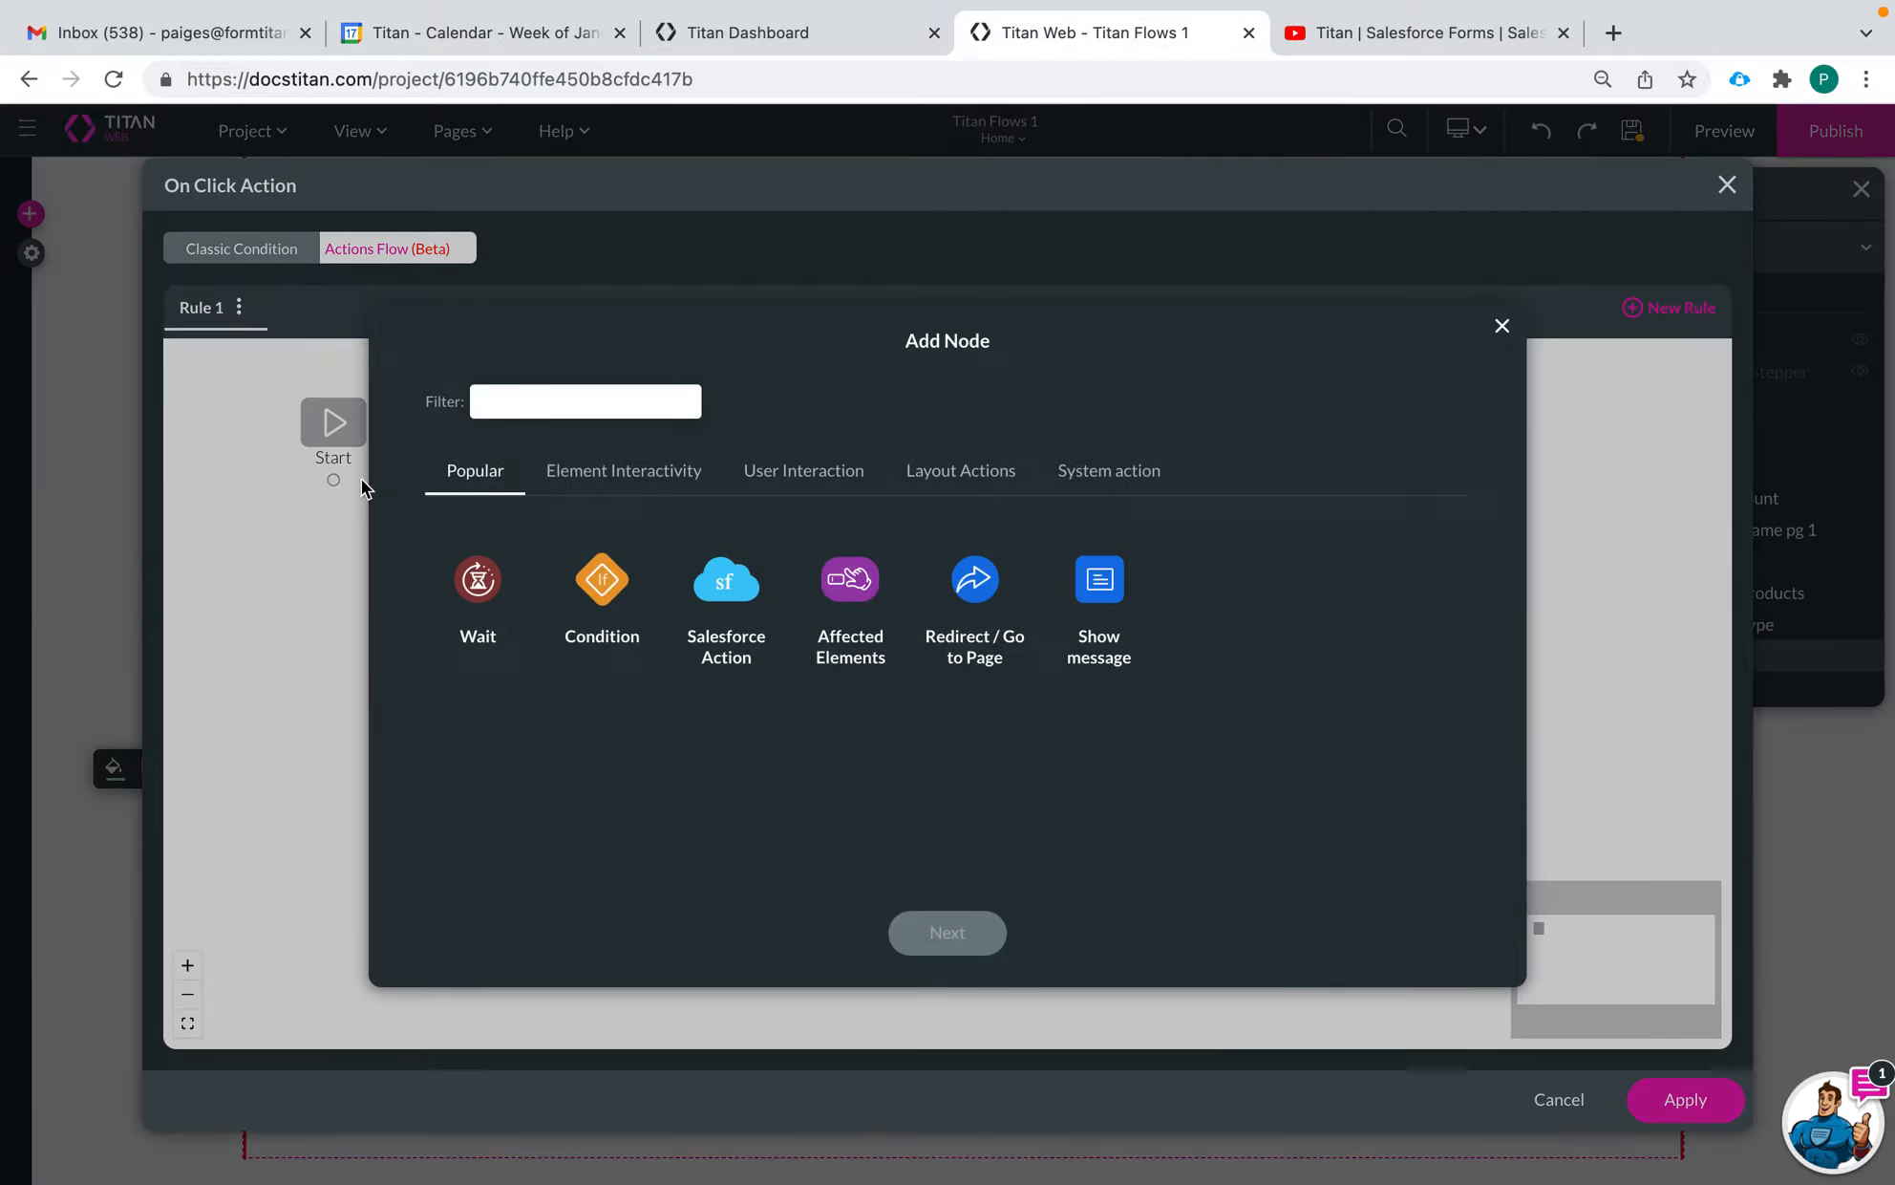
{"action": "left_click", "coordinate": [1084, 487]}
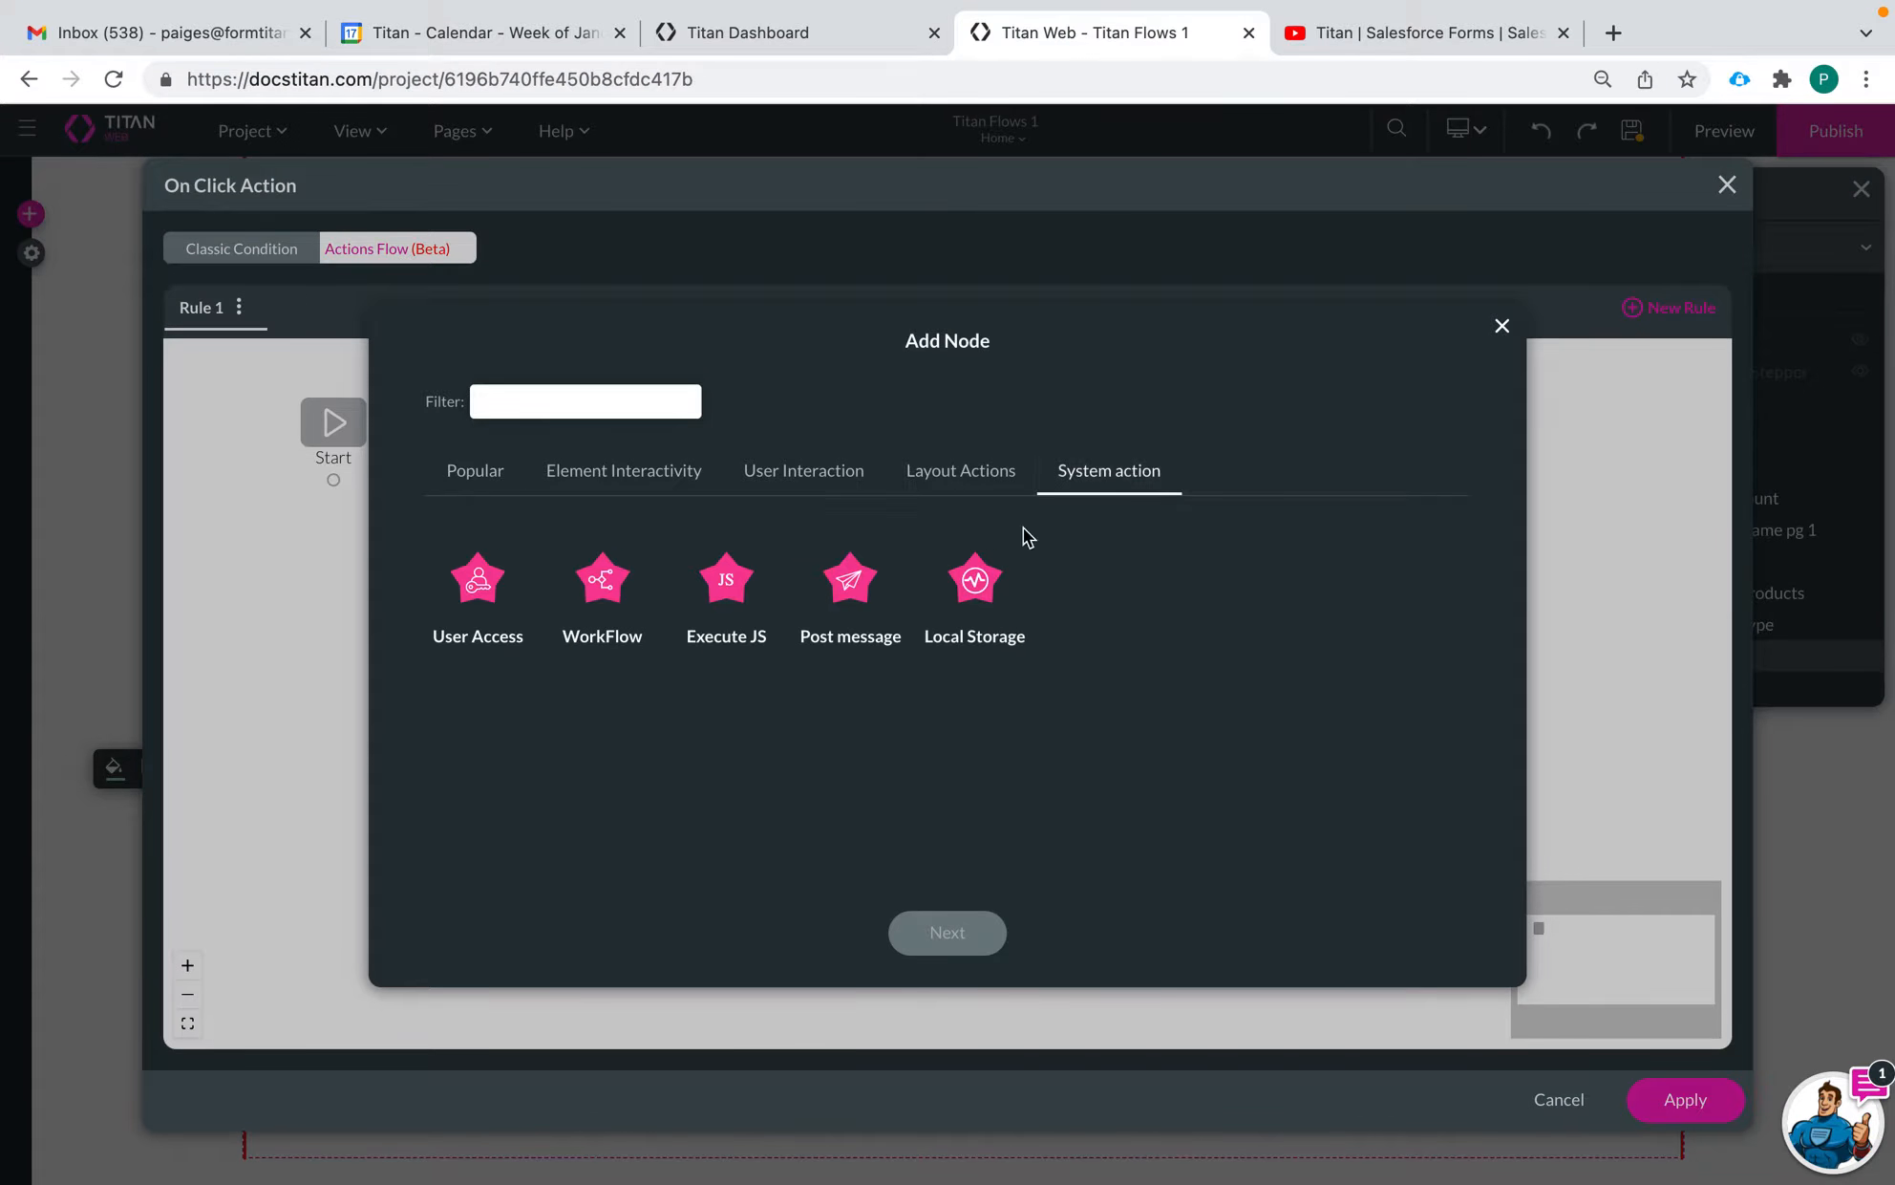
{"action": "left_click", "coordinate": [982, 594]}
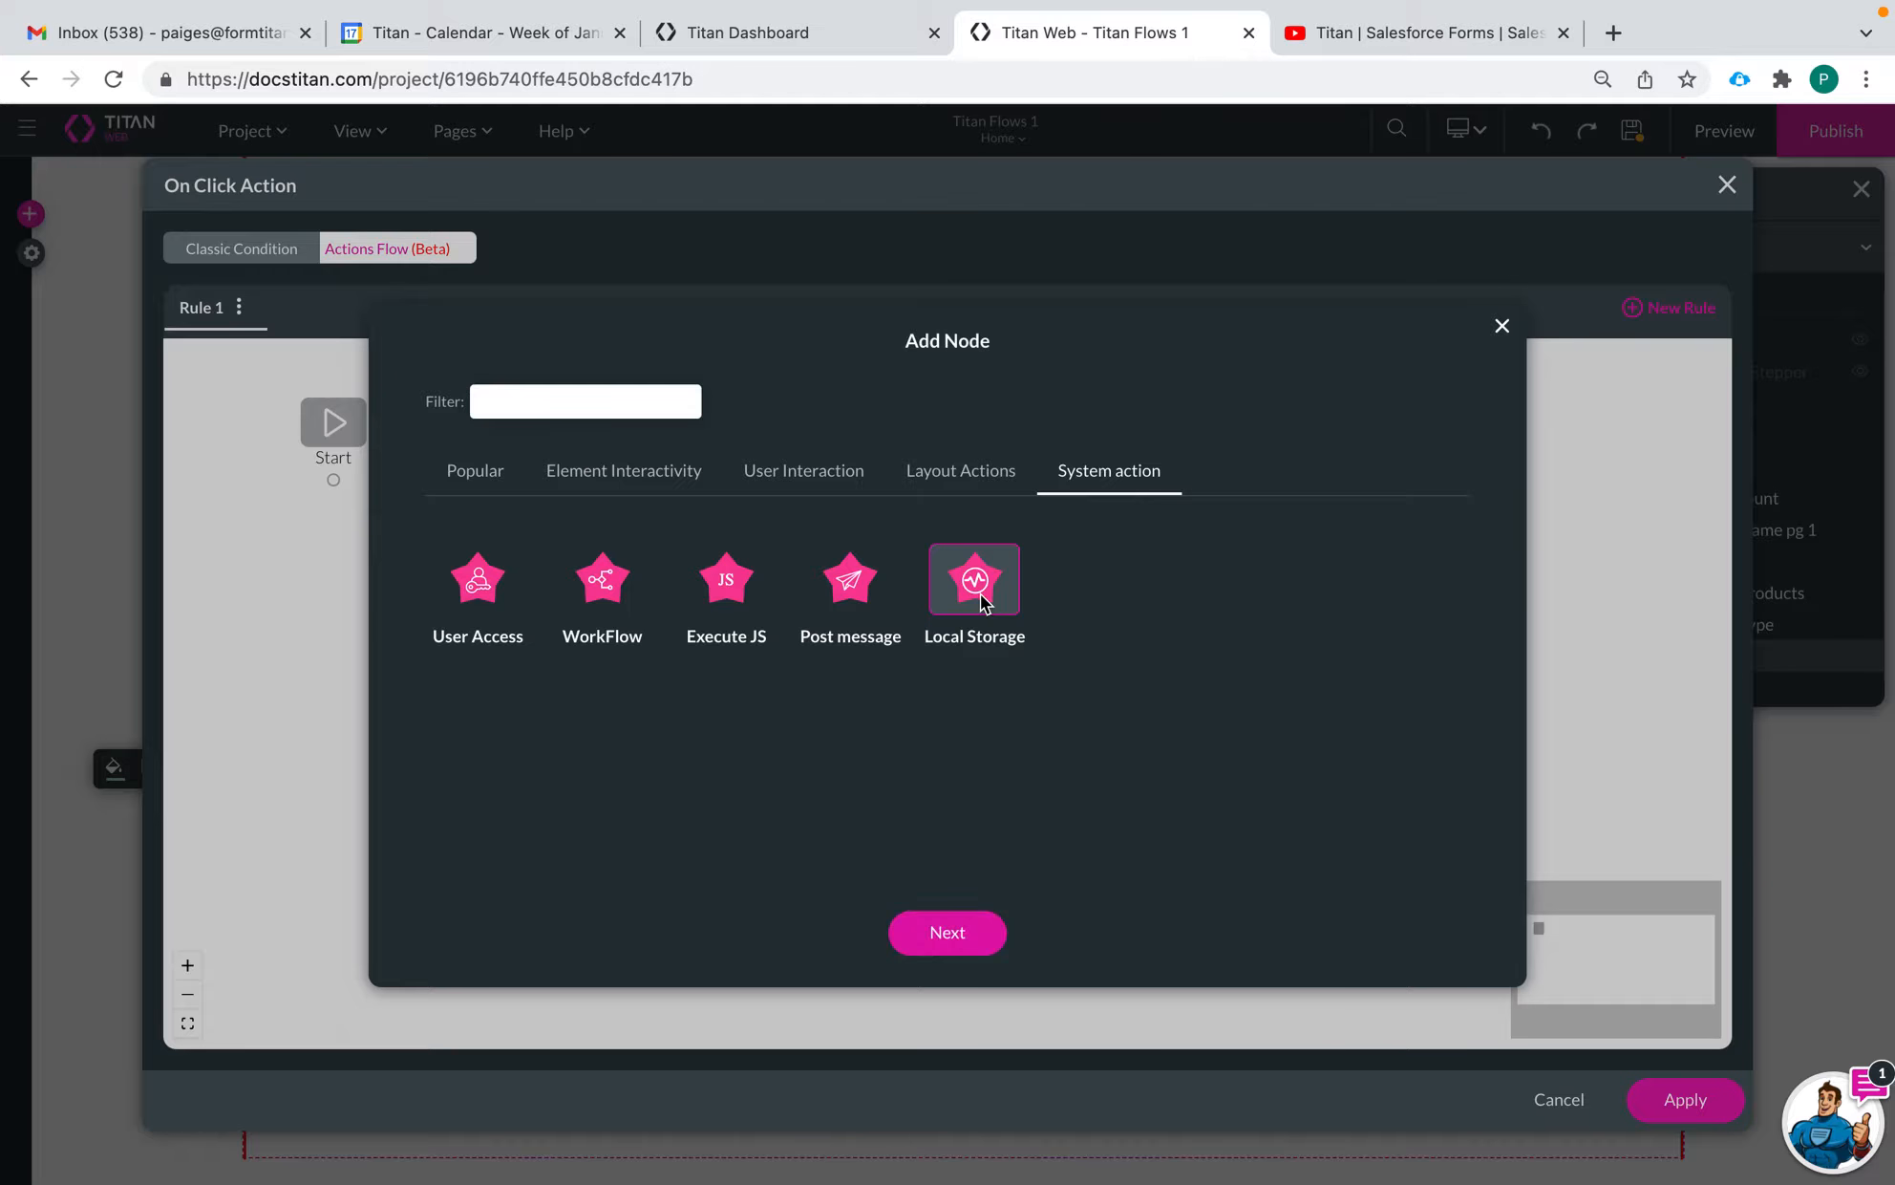
{"action": "left_click", "coordinate": [972, 942]}
{"action": "left_click", "coordinate": [600, 455]}
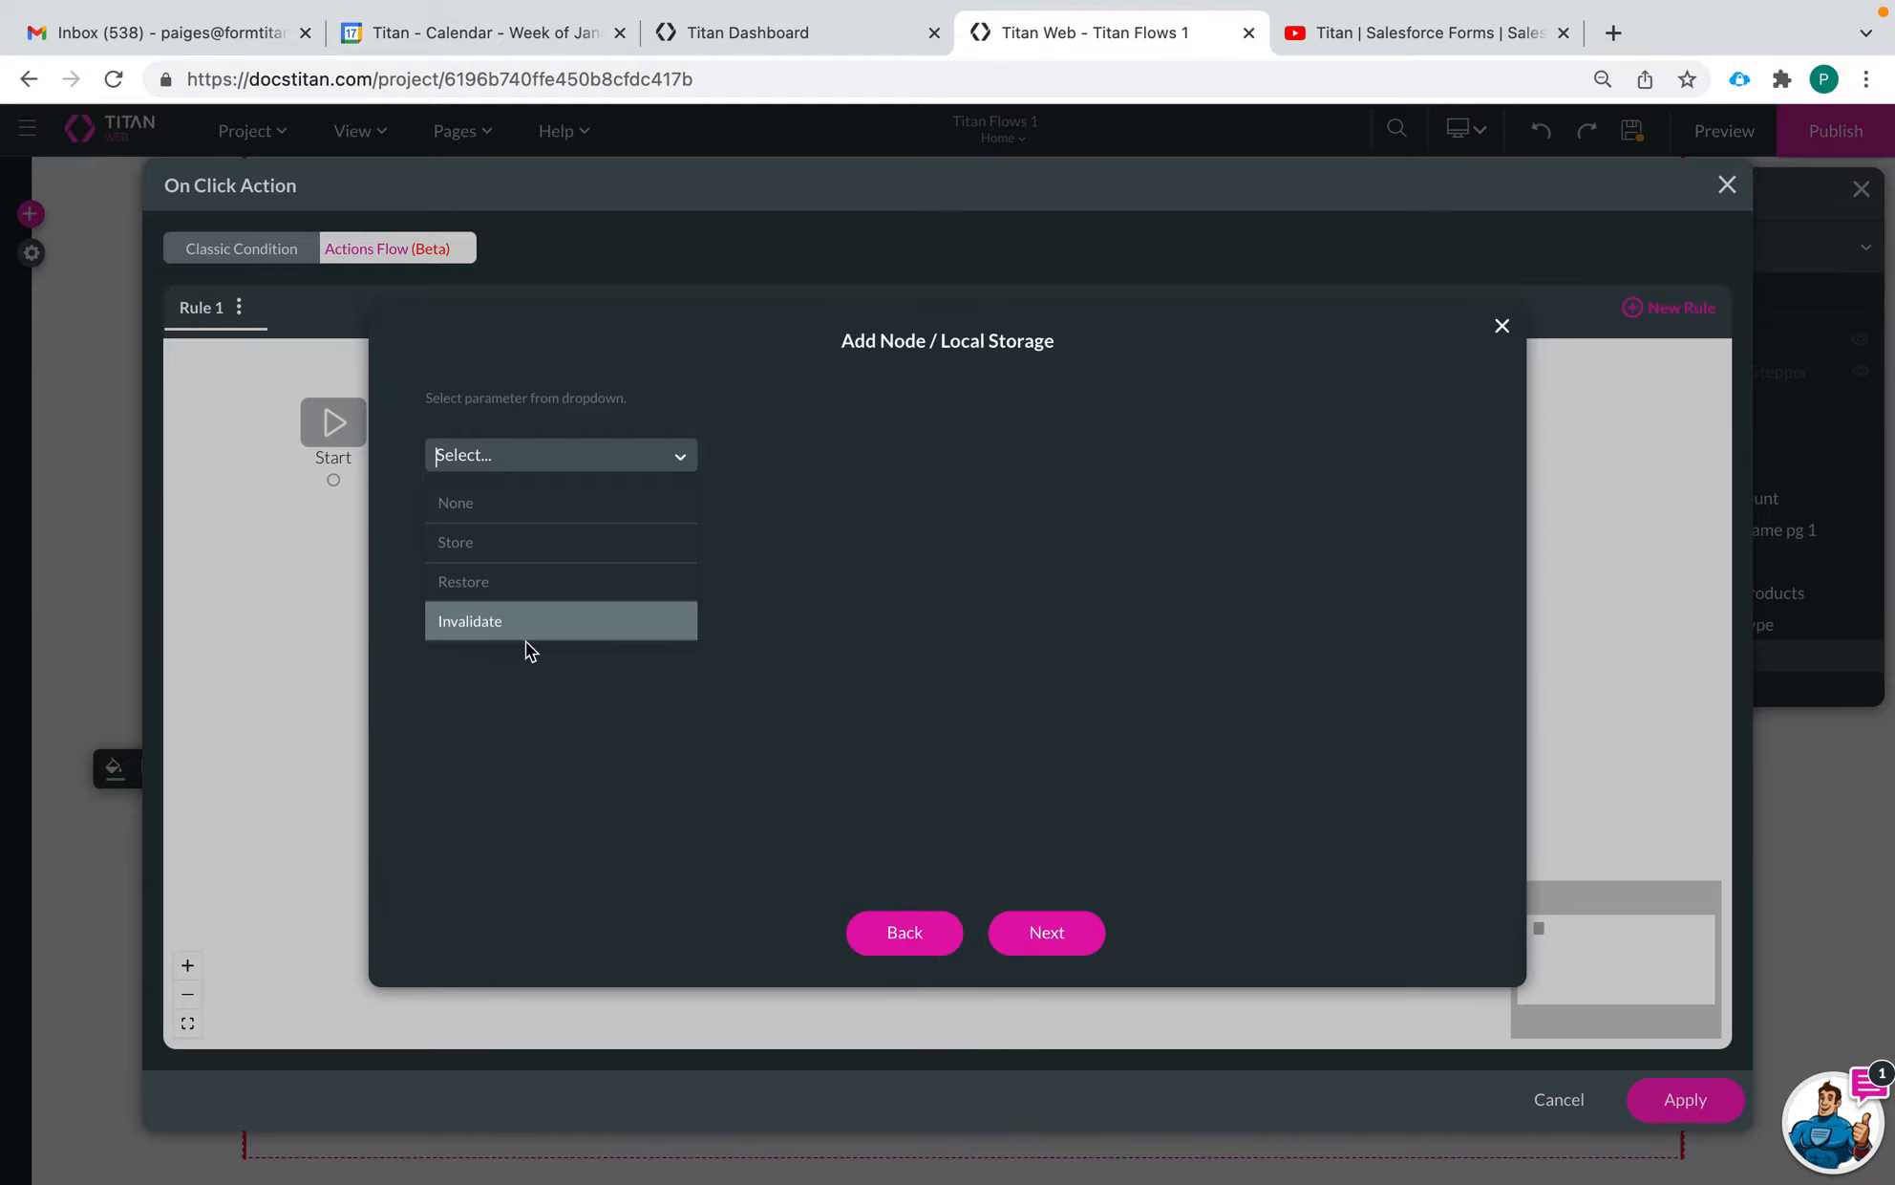
{"action": "left_click", "coordinate": [490, 542]}
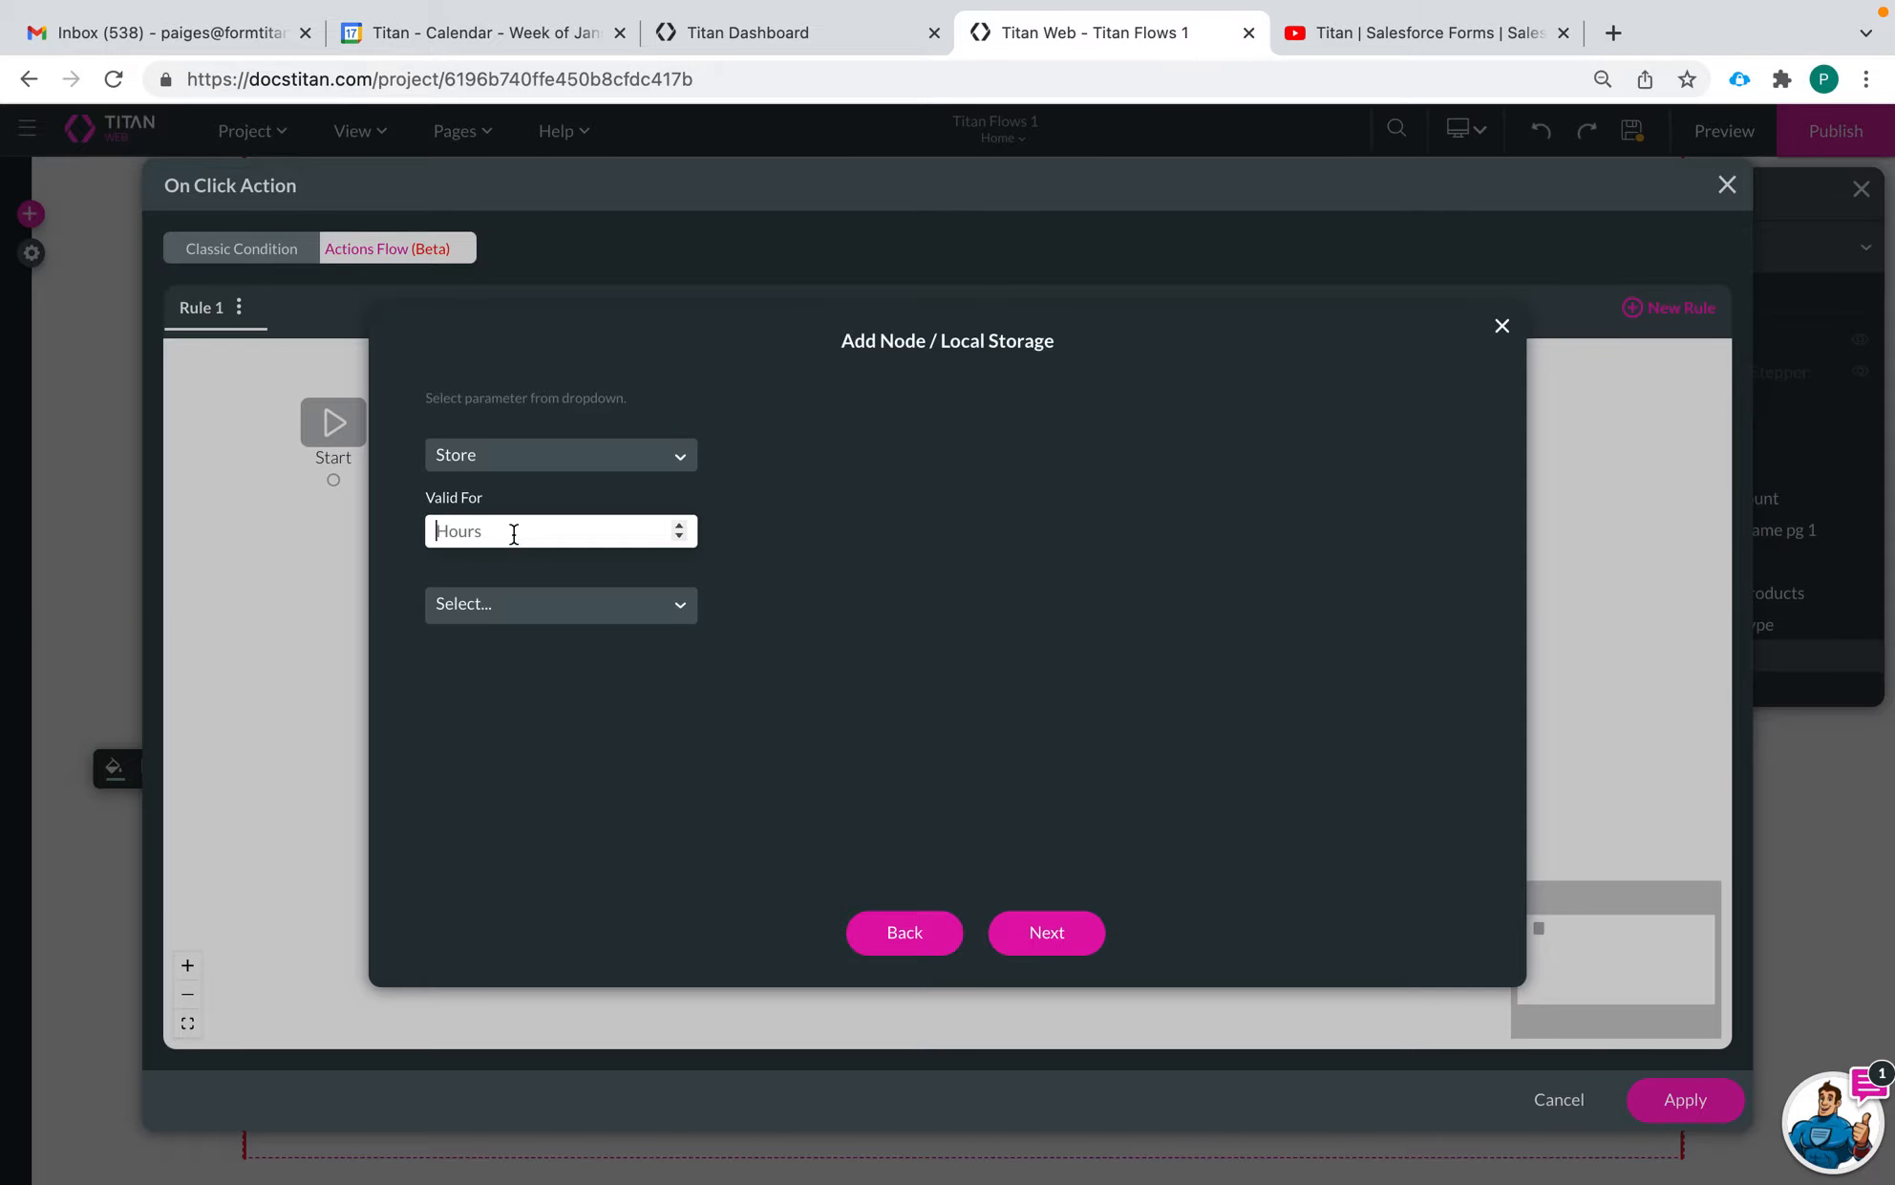
Set how long the stored data stays valid to 1 hour
{"action": "type", "text": "11"}
{"action": "key", "text": "BackSpace"}
{"action": "key", "text": "BackSpace"}
{"action": "type", "text": "1"}
{"action": "key", "text": "BackSpace"}
{"action": "type", "text": "24"}
{"action": "left_click", "coordinate": [680, 529]}
{"action": "left_click", "coordinate": [680, 537]}
{"action": "left_click", "coordinate": [680, 537]}
{"action": "left_click", "coordinate": [680, 537]}
{"action": "left_click", "coordinate": [679, 537]}
{"action": "key", "text": "BackSpace"}
Look through the storage scope options On Page, Field, Field Group and Project and their sub-choices
{"action": "left_click", "coordinate": [620, 605]}
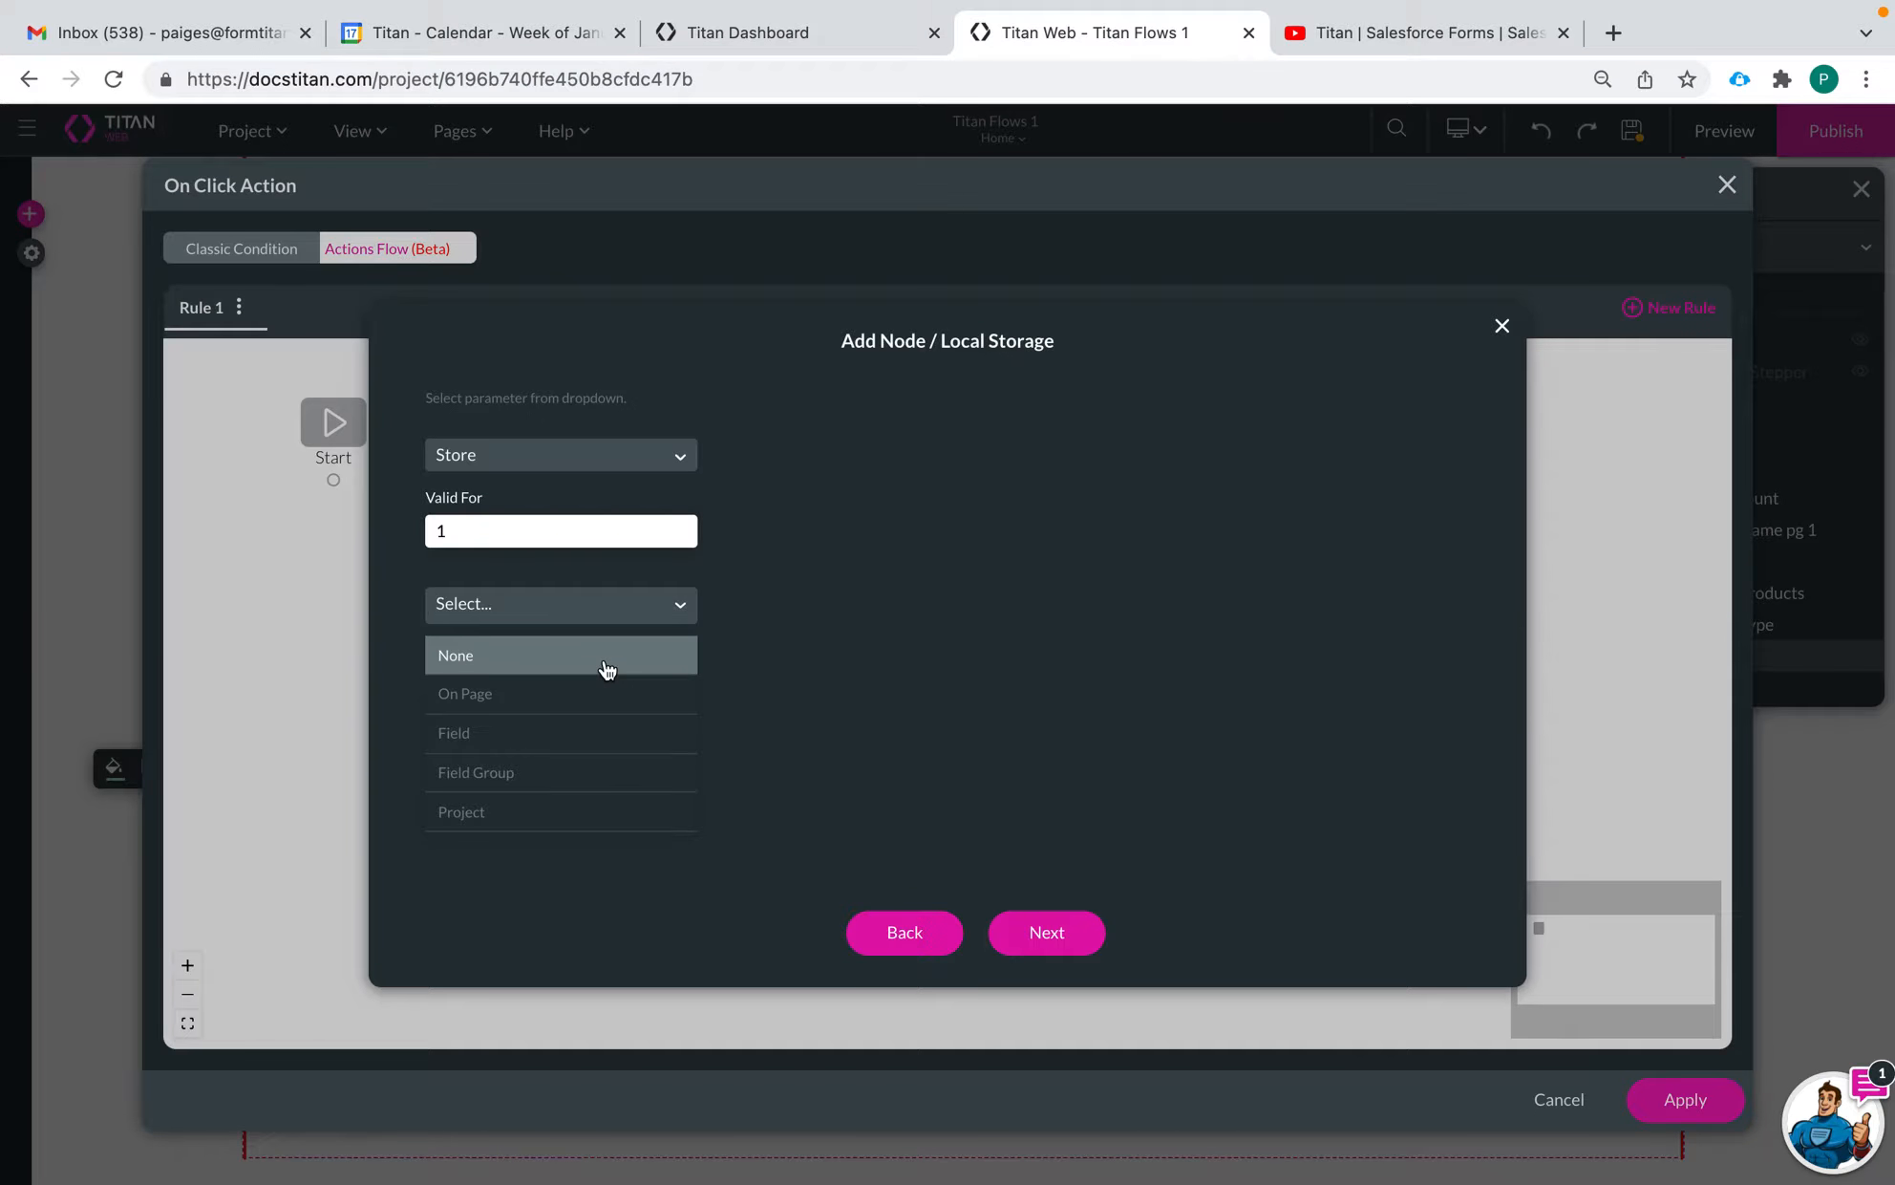
{"action": "left_click", "coordinate": [574, 695]}
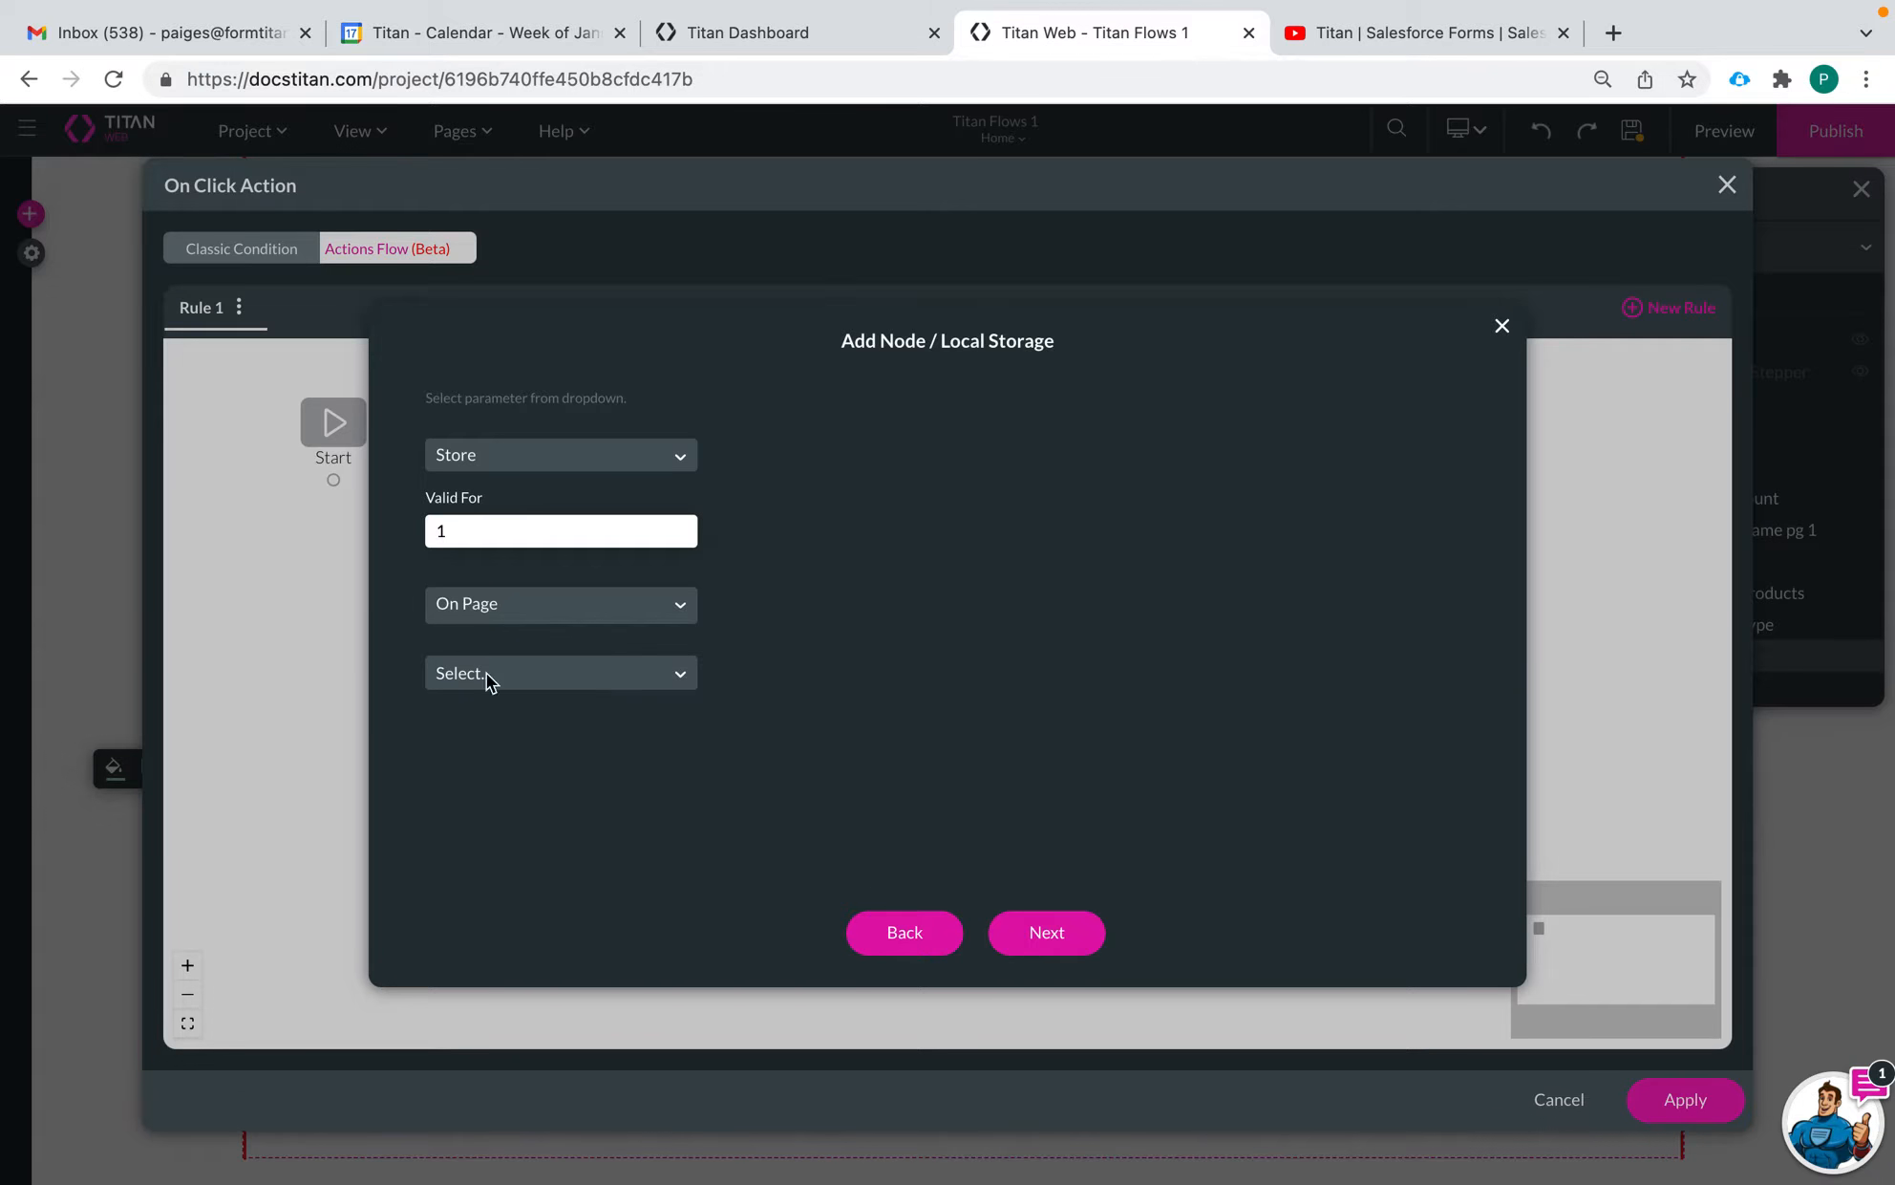
{"action": "left_click", "coordinate": [573, 675]}
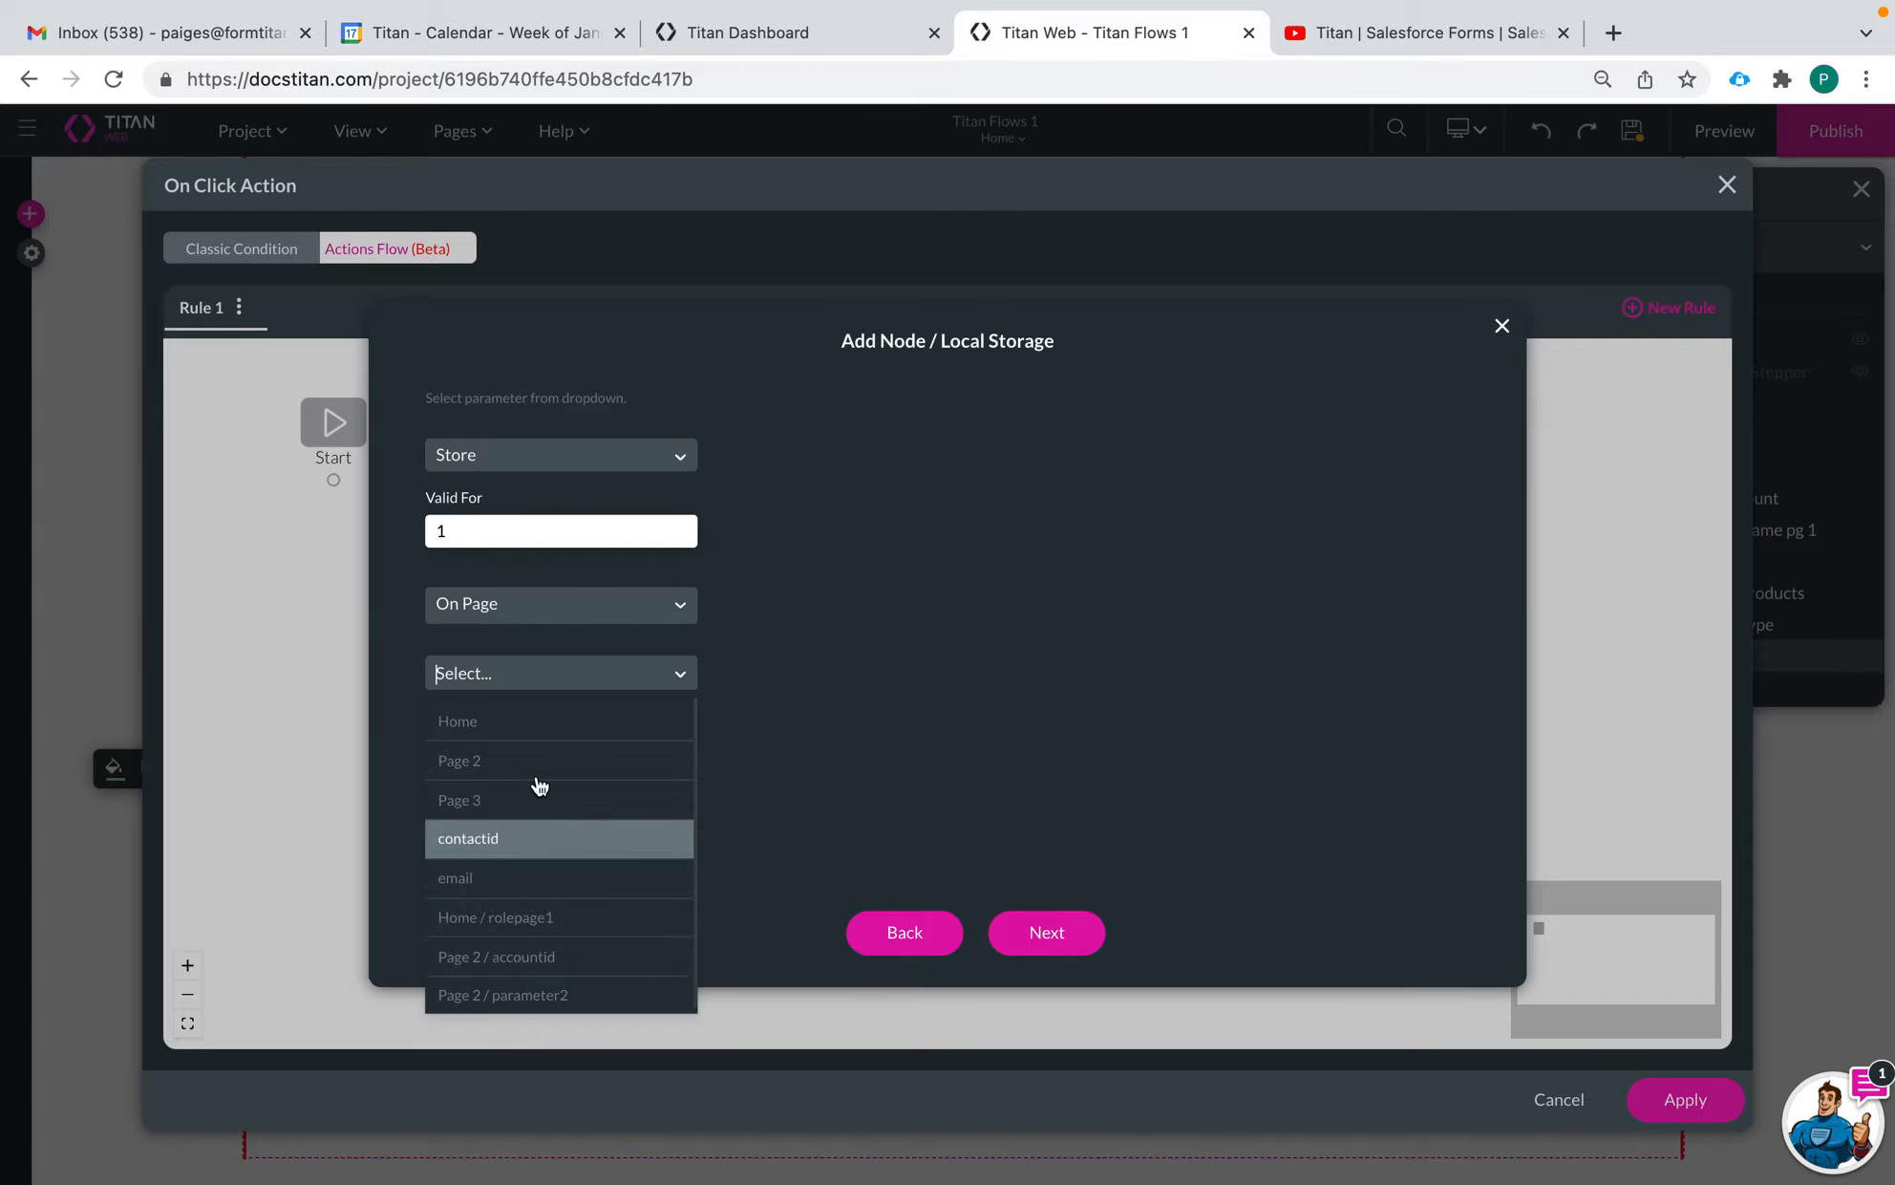
{"action": "left_click", "coordinate": [564, 602]}
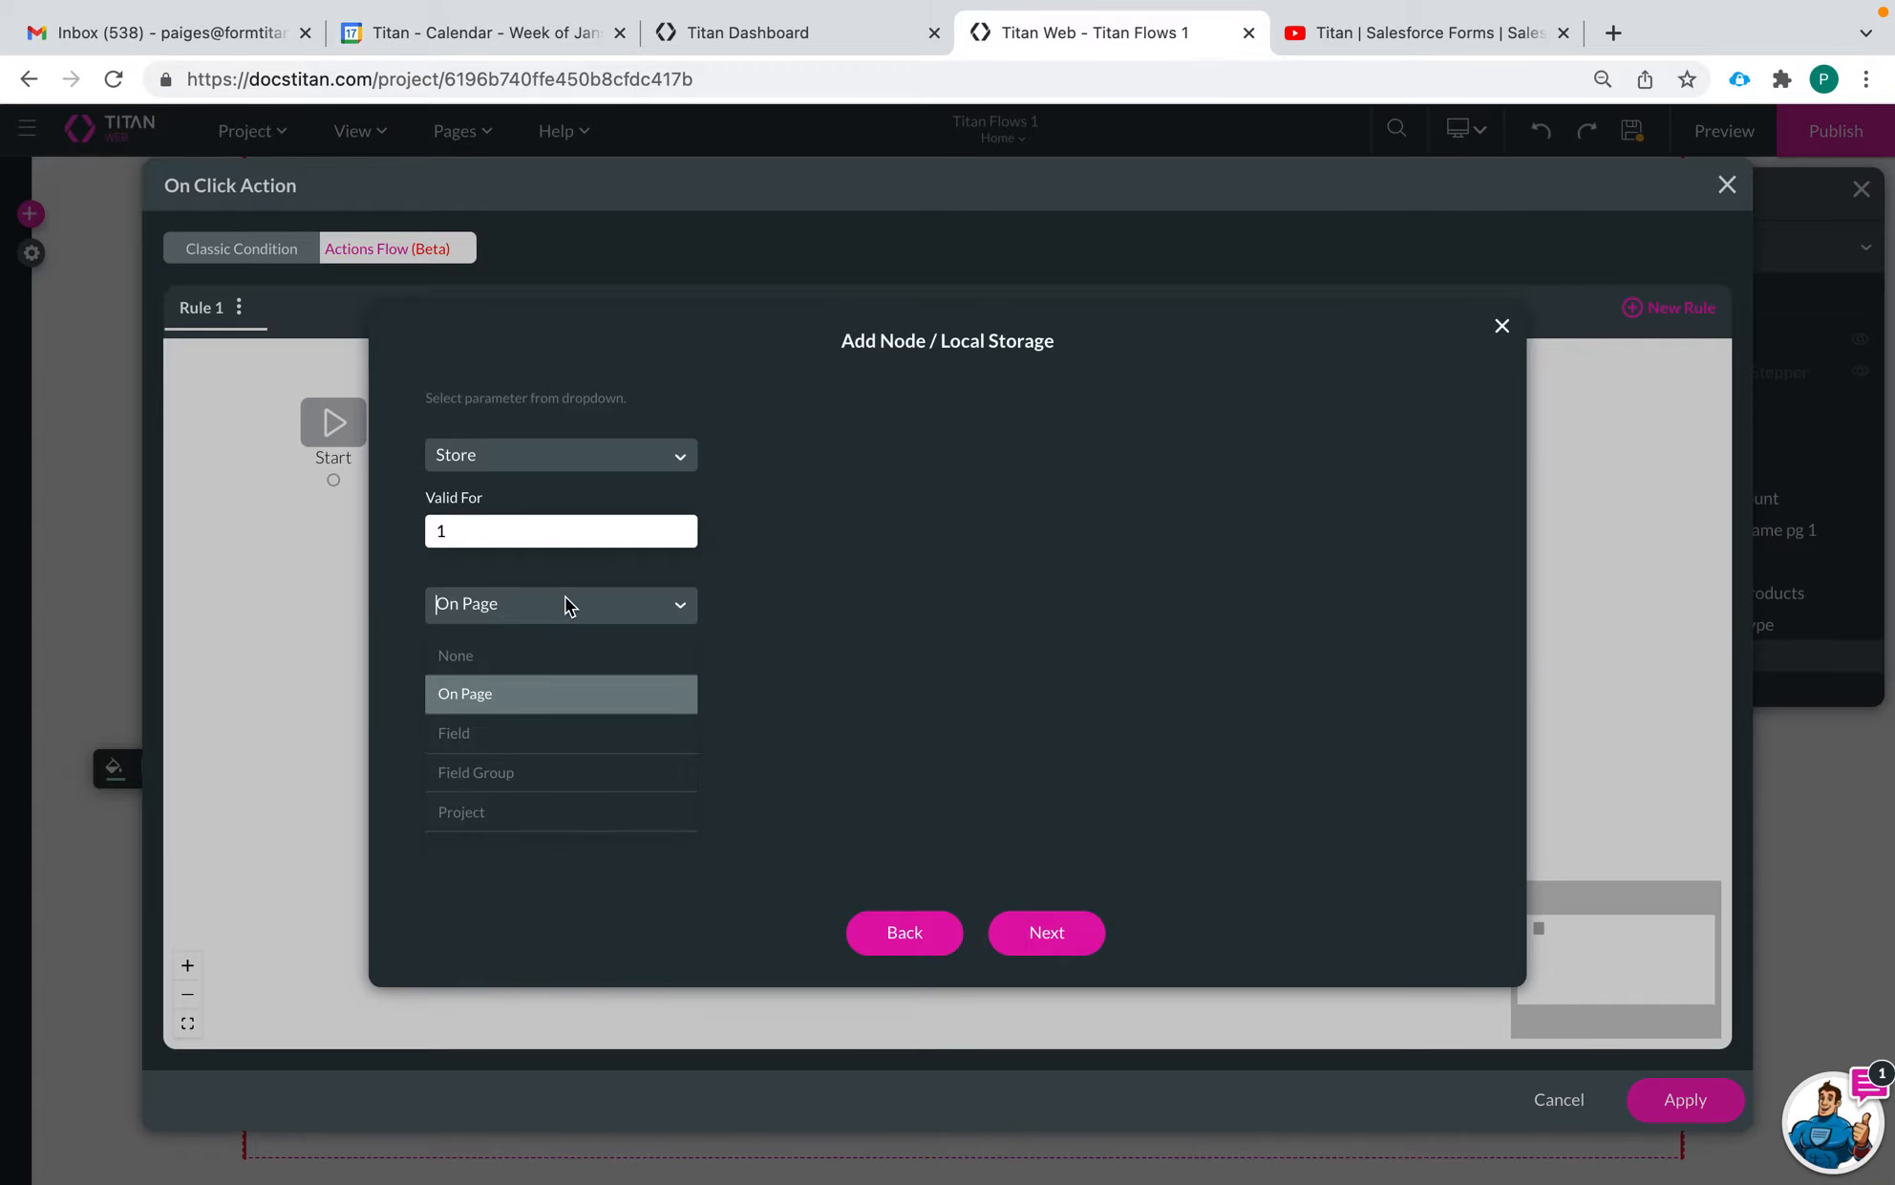
{"action": "left_click", "coordinate": [543, 729]}
{"action": "left_click", "coordinate": [542, 683]}
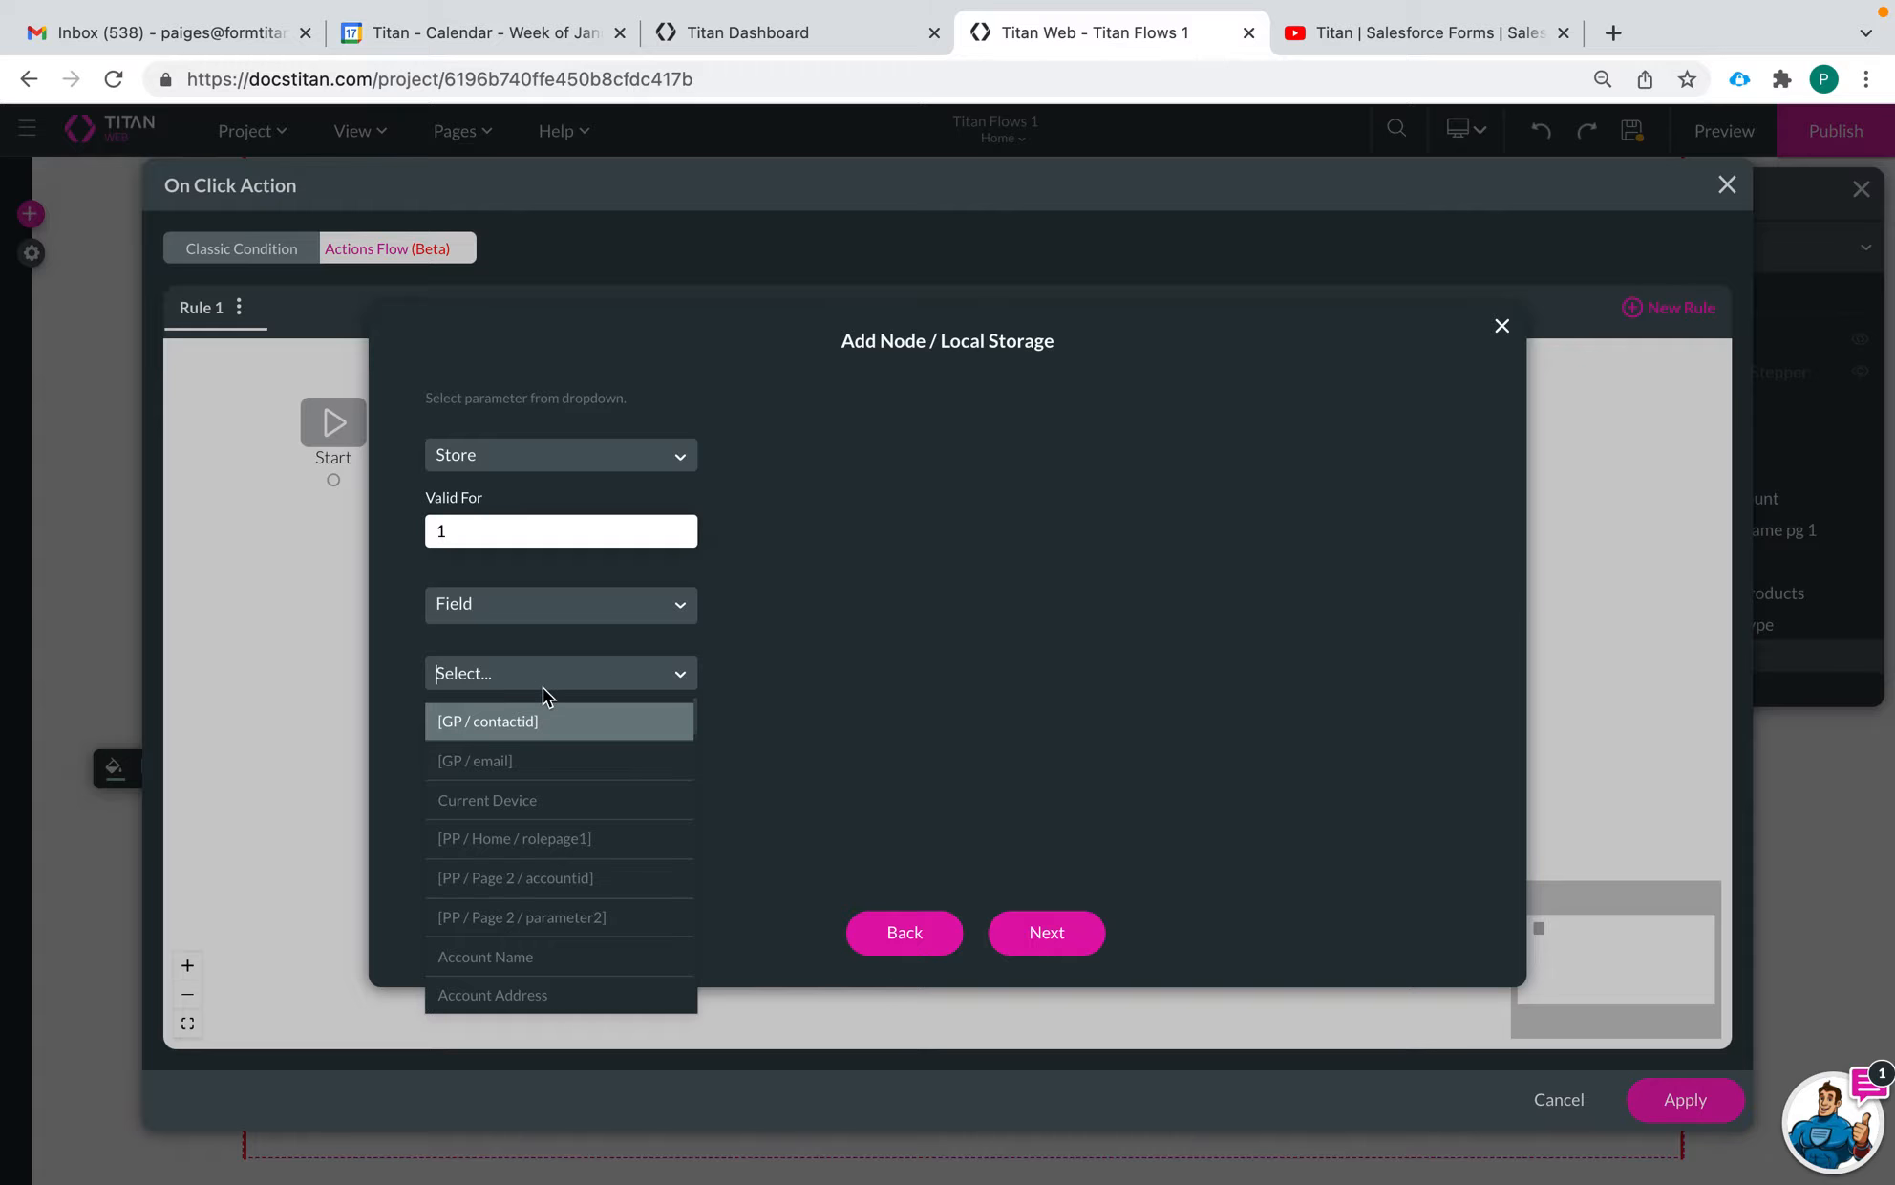
{"action": "left_click", "coordinate": [584, 602]}
{"action": "left_click", "coordinate": [538, 772]}
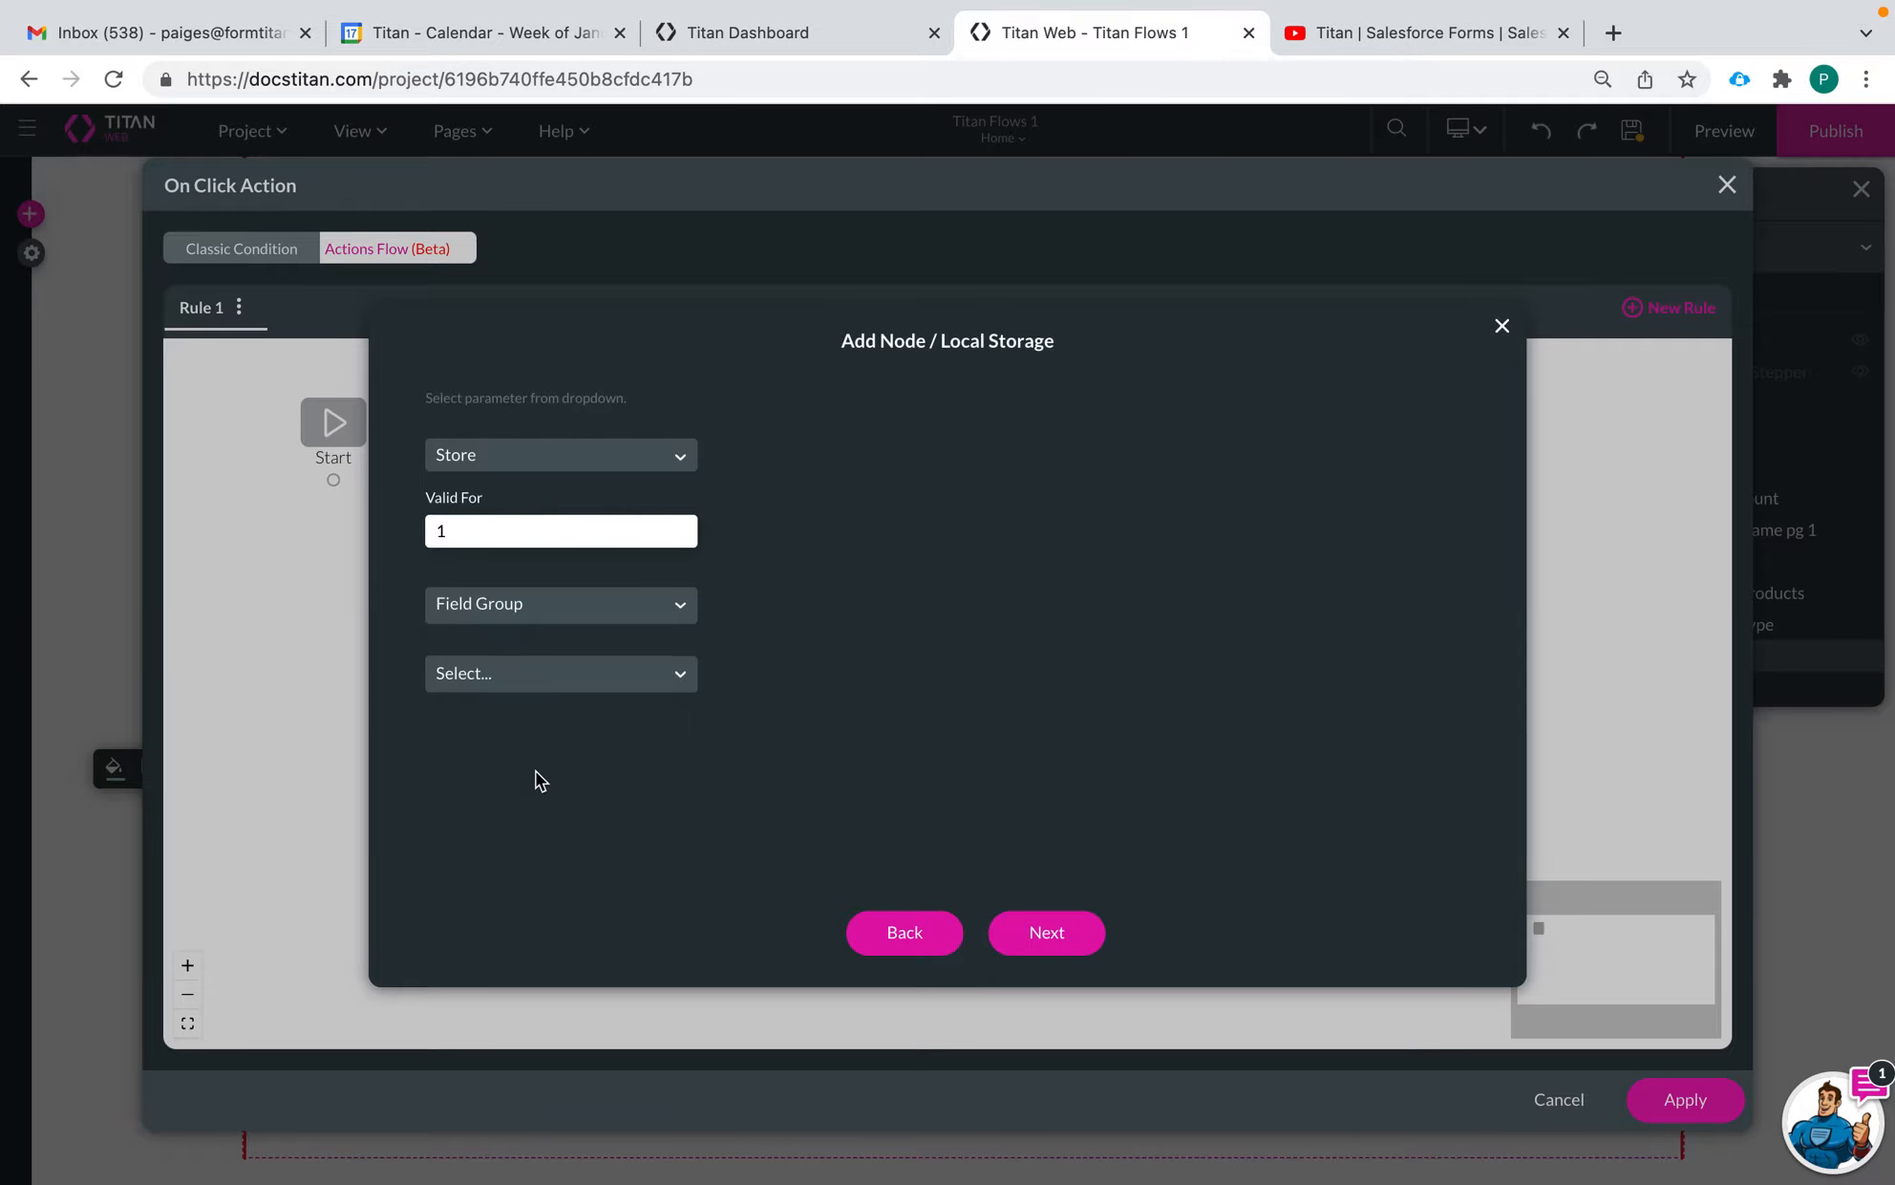
{"action": "left_click", "coordinate": [525, 672]}
{"action": "left_click", "coordinate": [541, 603]}
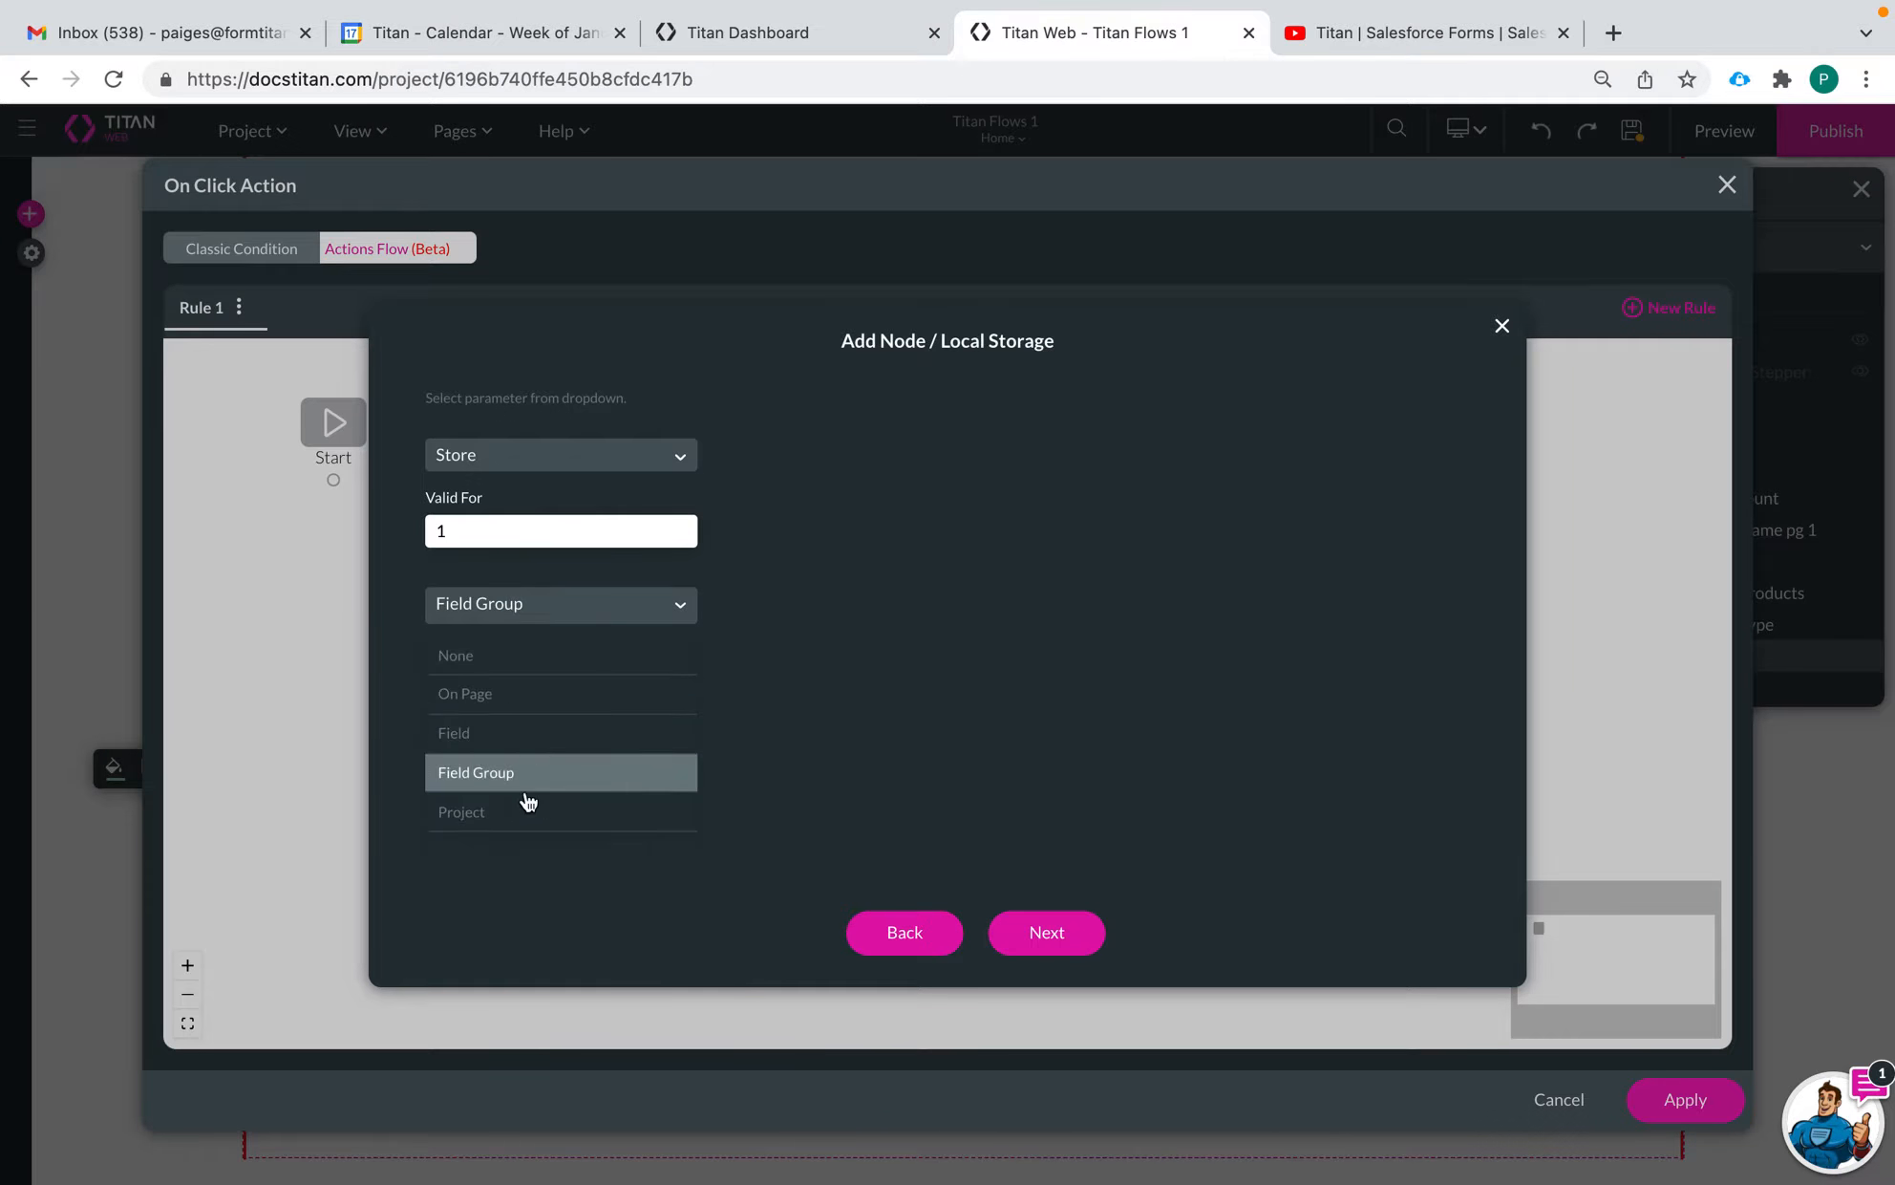
{"action": "left_click", "coordinate": [529, 809]}
Set the storage scope to On Page and choose the Home page
{"action": "left_click", "coordinate": [526, 606]}
{"action": "left_click", "coordinate": [506, 701]}
{"action": "left_click", "coordinate": [495, 674]}
{"action": "left_click", "coordinate": [501, 726]}
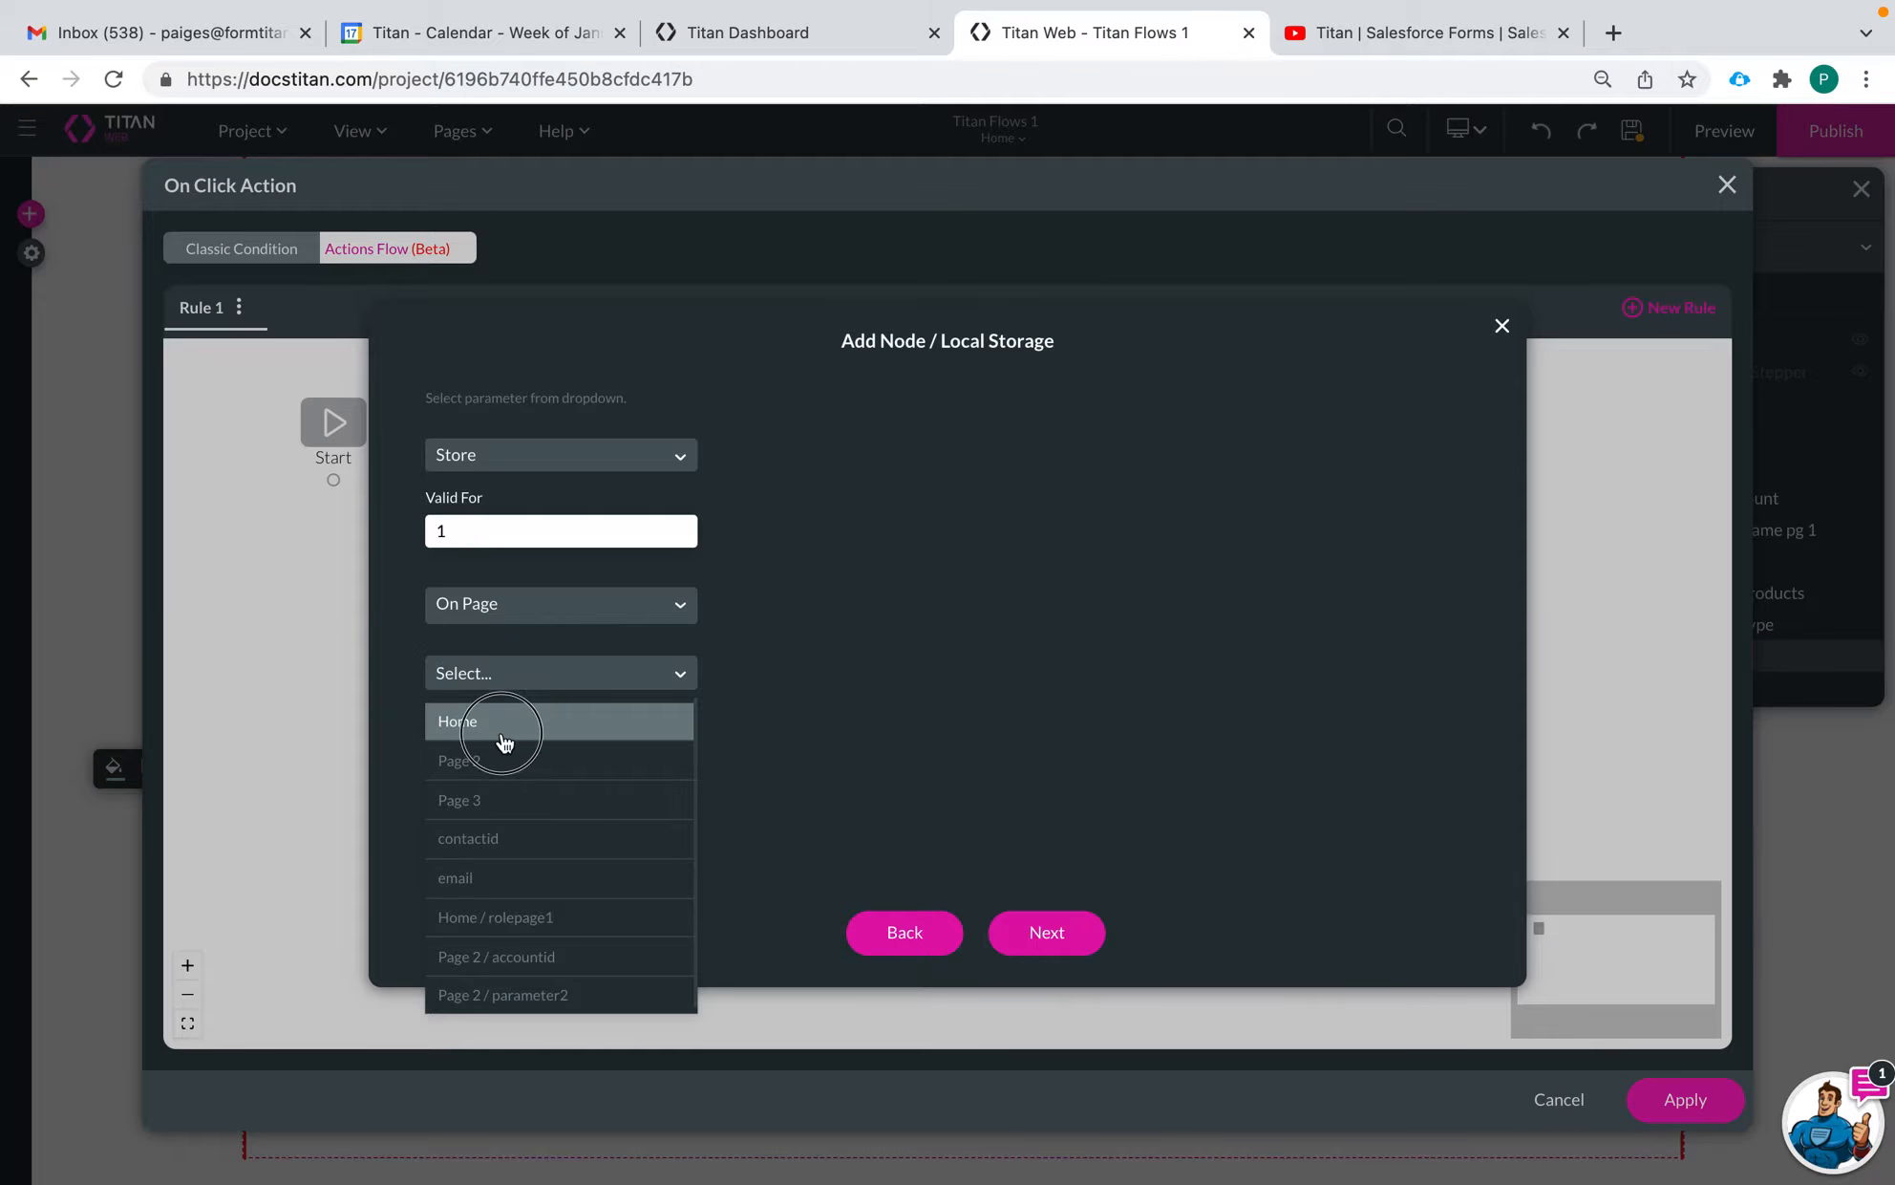
Tag the node "store to local storage", insert it into the flow and apply the on-click action
{"action": "left_click", "coordinate": [1040, 934]}
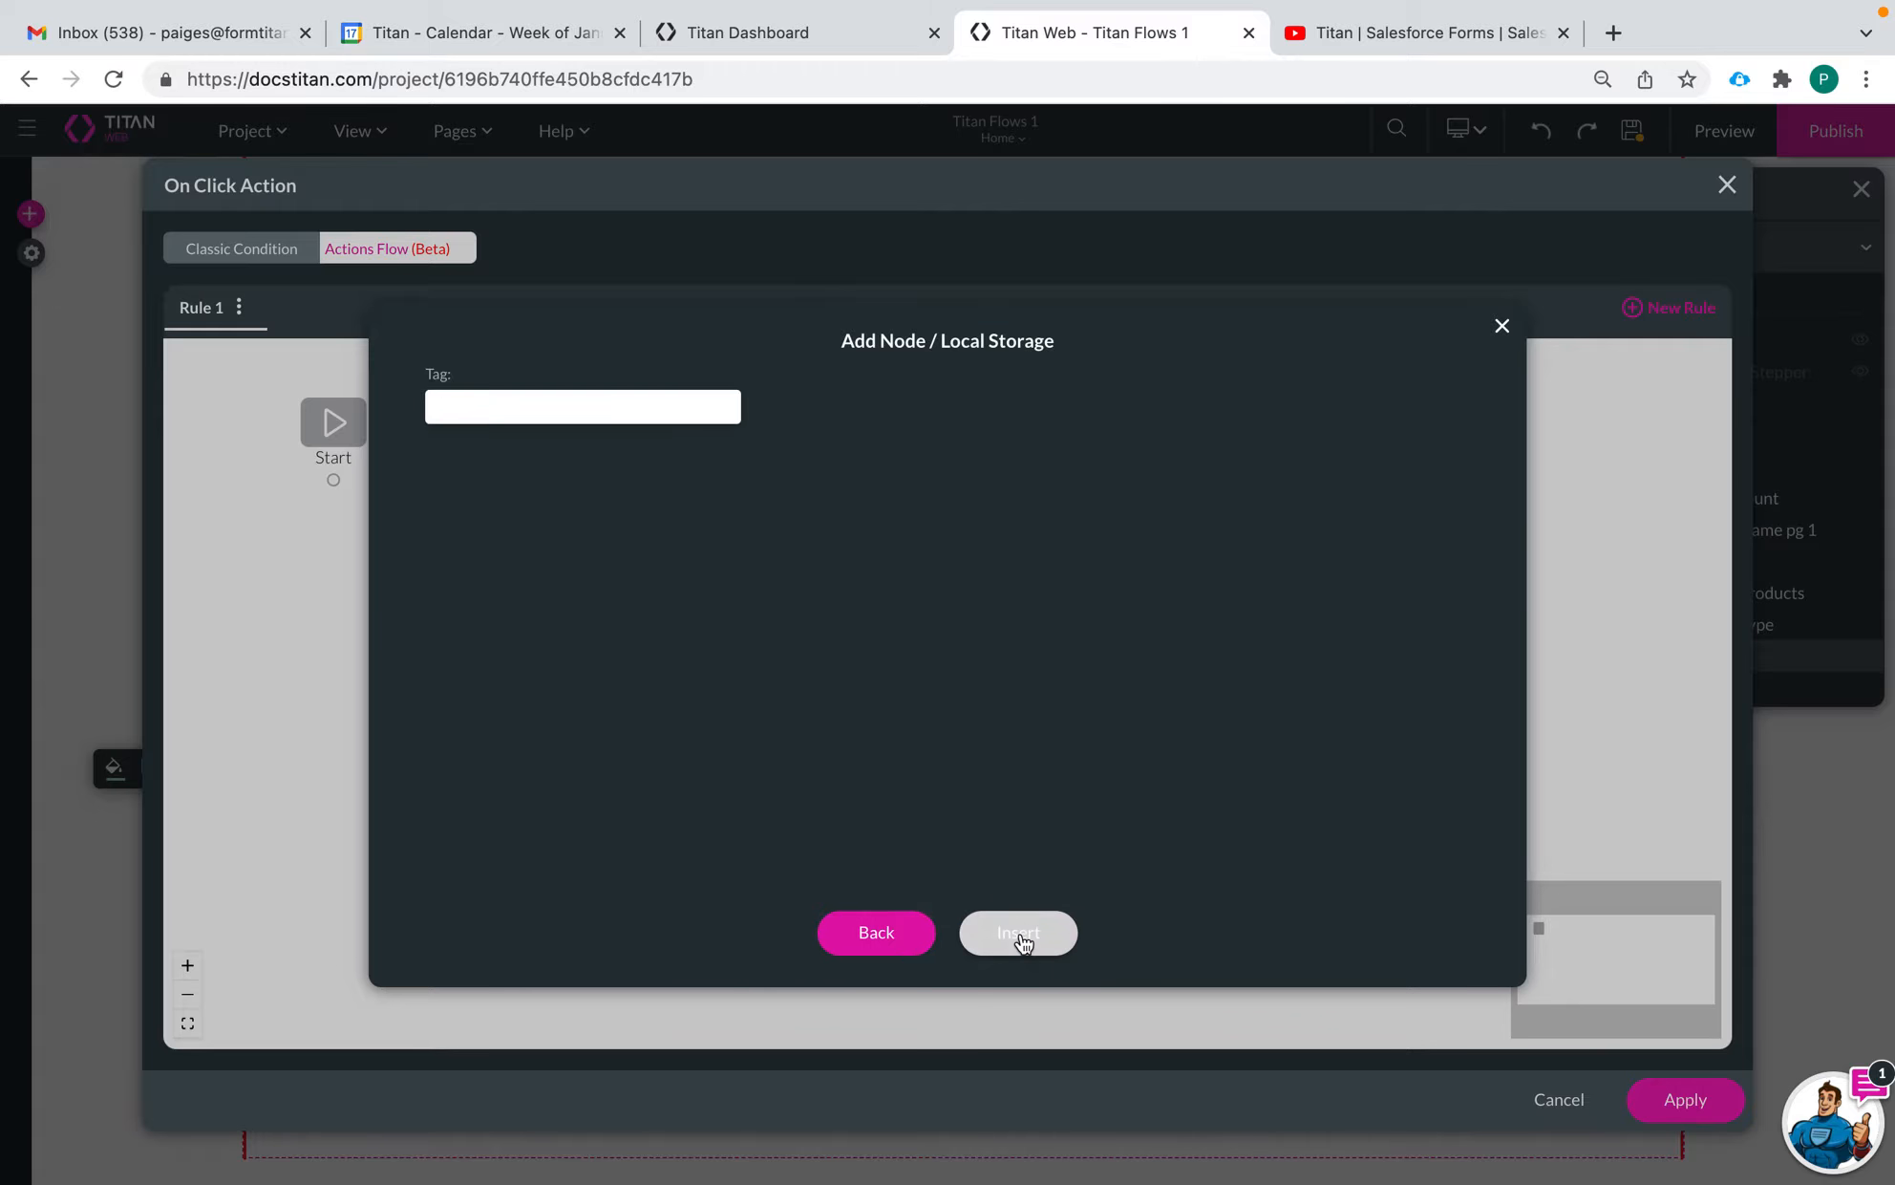
{"action": "left_click", "coordinate": [577, 394]}
{"action": "type", "text": "store"}
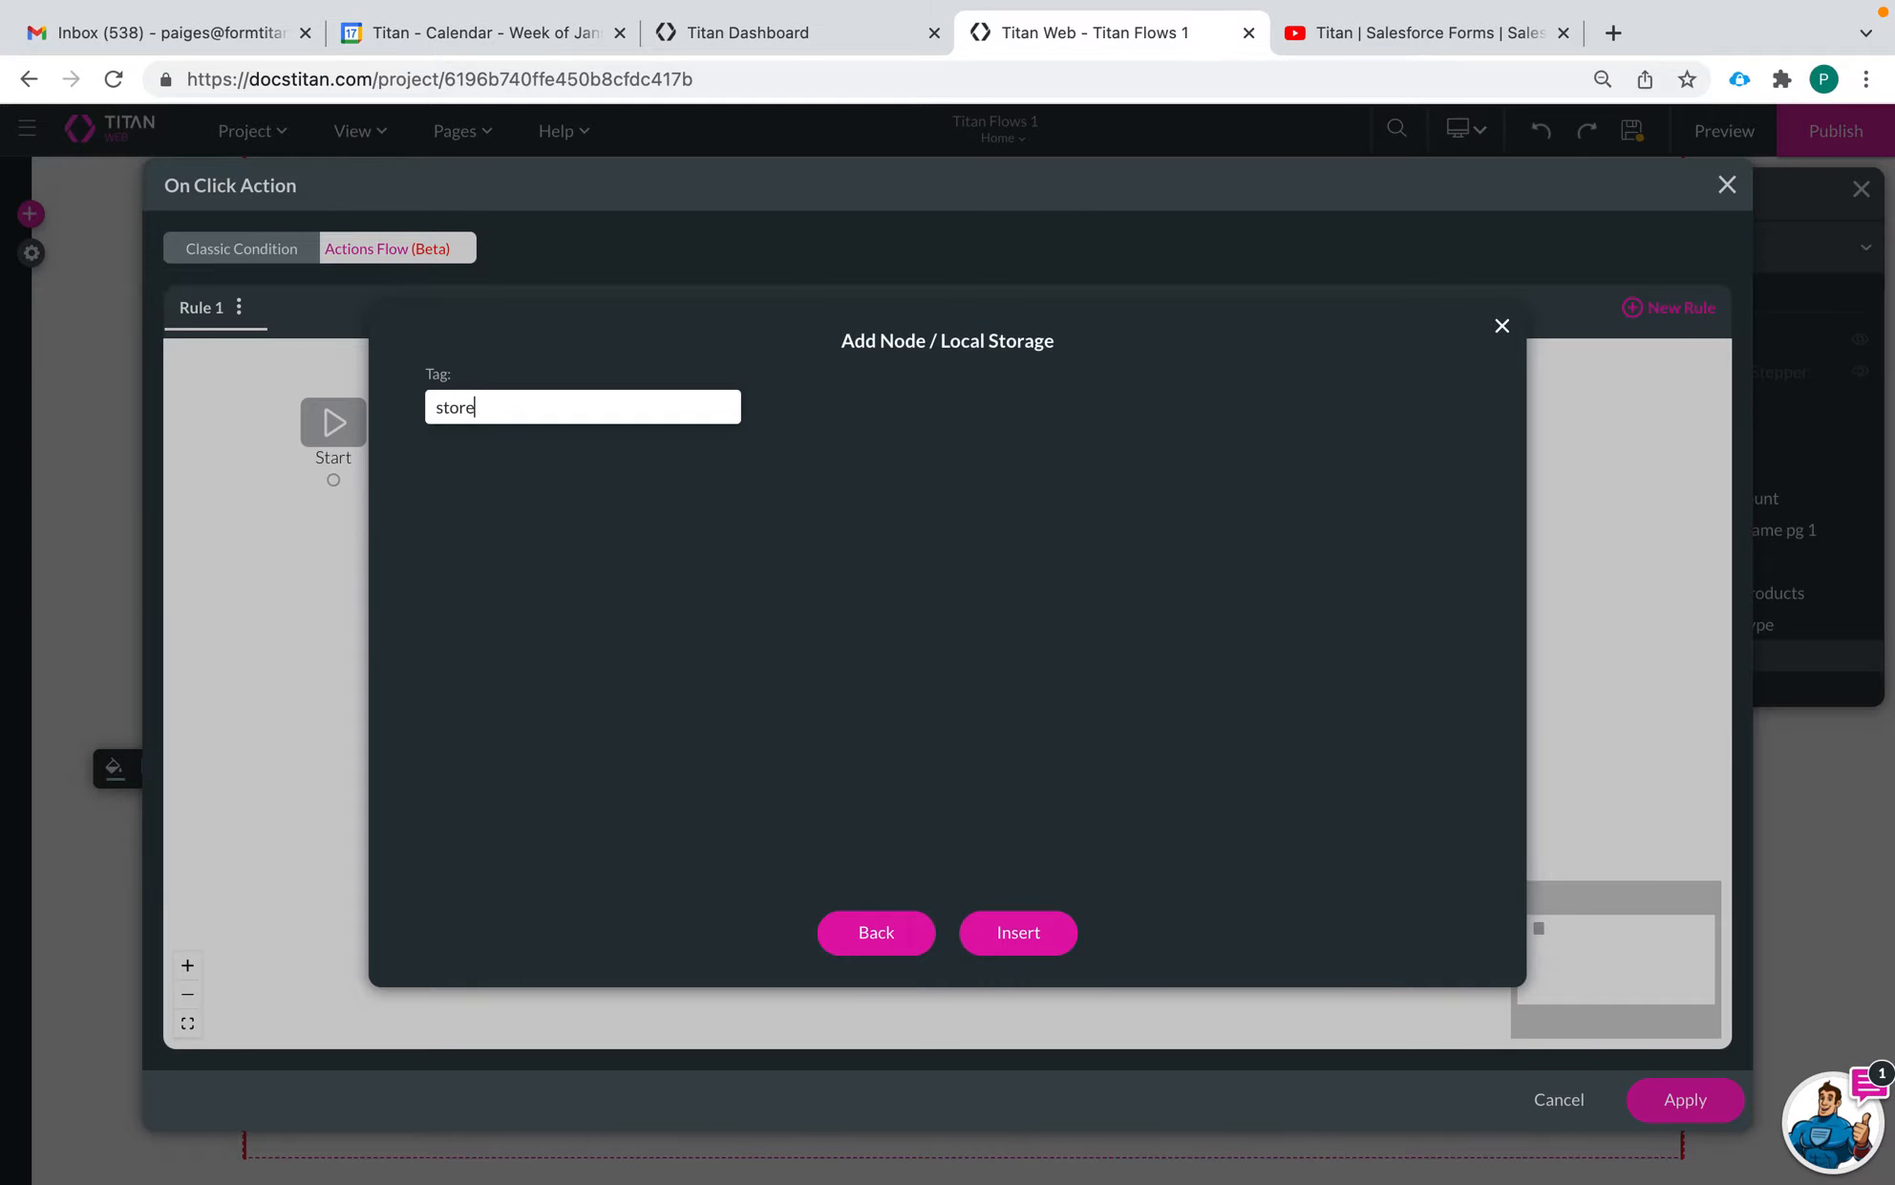
{"action": "type", "text": " lcoa"}
{"action": "key", "text": "BackSpace"}
{"action": "key", "text": "BackSpace"}
{"action": "type", "text": "to local storage"}
{"action": "left_click", "coordinate": [1021, 933]}
{"action": "left_click", "coordinate": [1662, 1097]}
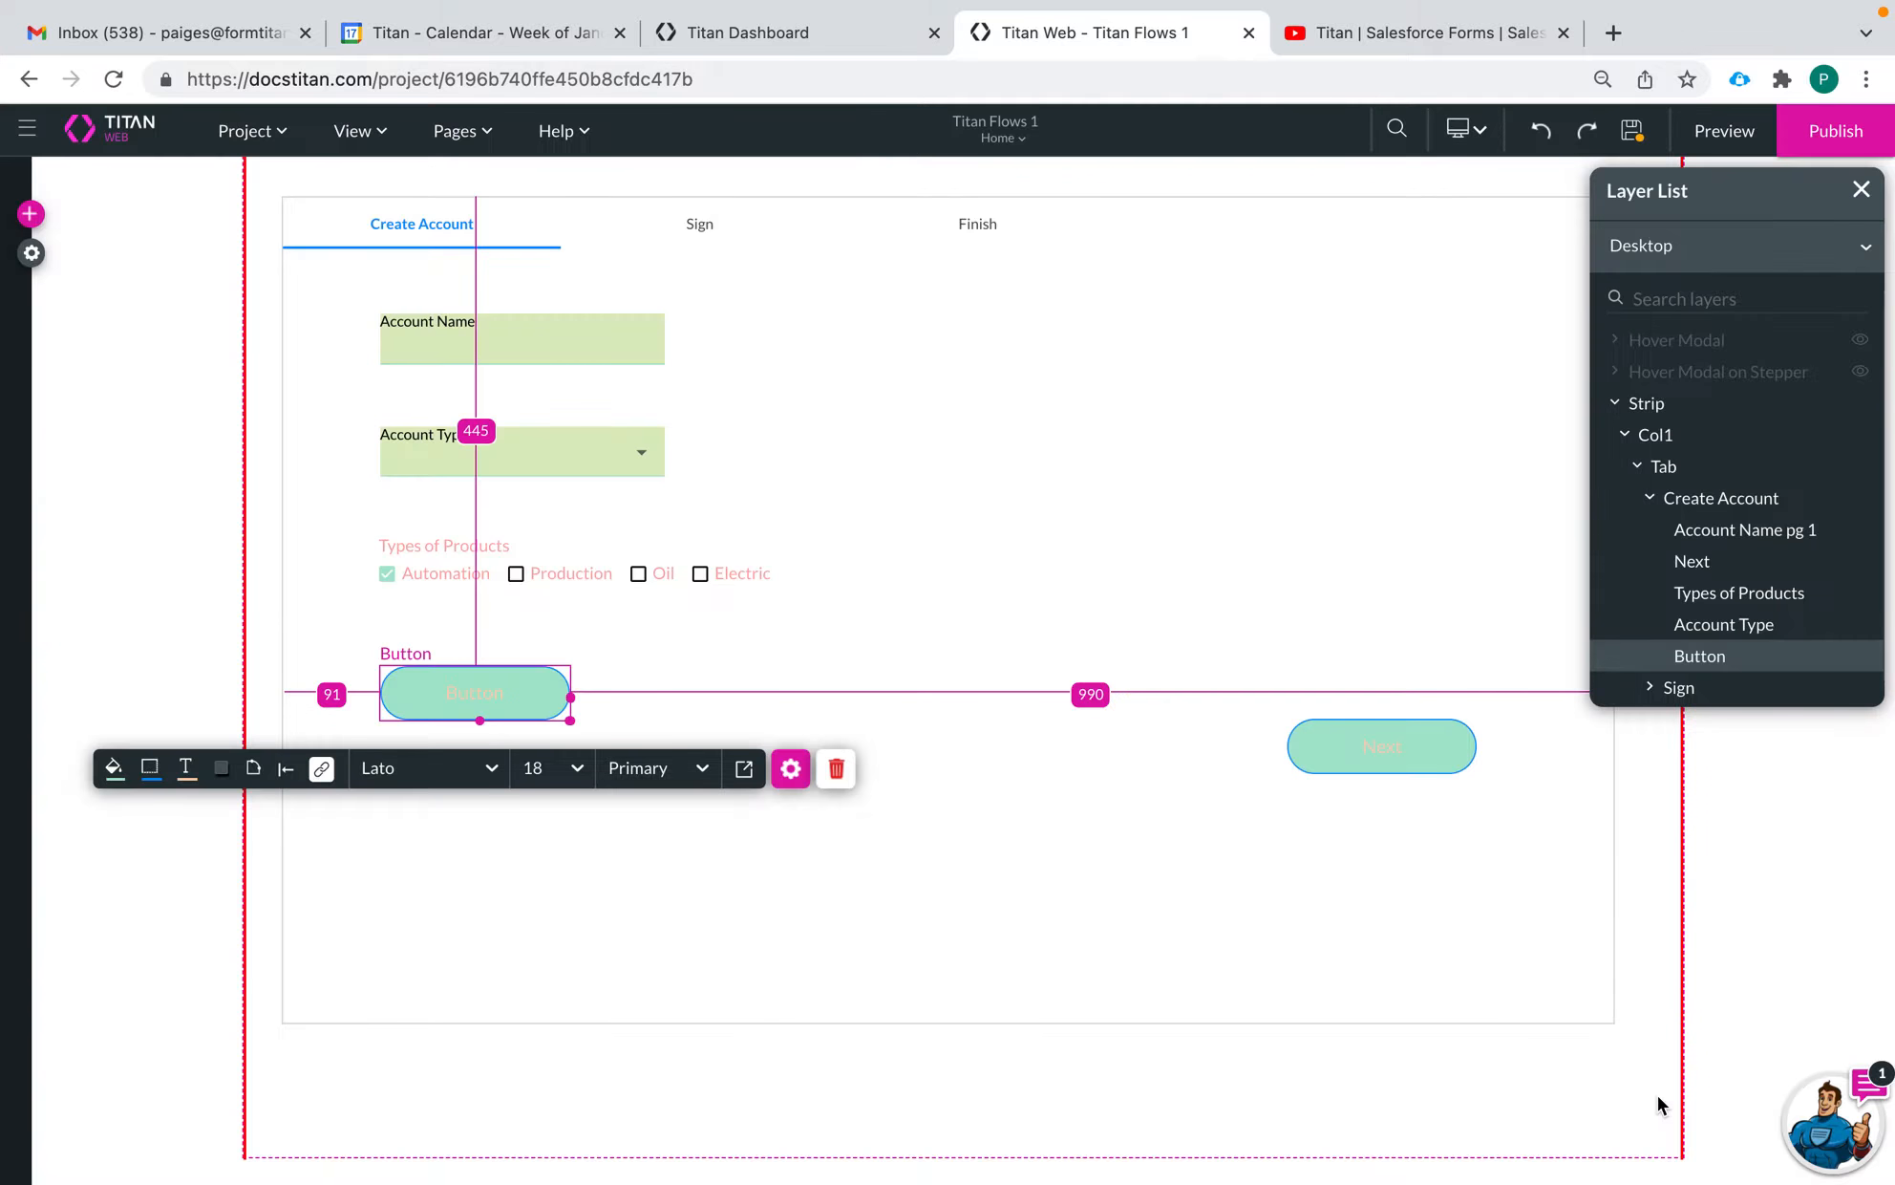
Change the text of the new button under Types of Products to "Store to Local Storage"
{"action": "left_click", "coordinate": [790, 769]}
{"action": "left_click", "coordinate": [1465, 361]}
{"action": "double_click", "coordinate": [1466, 361]}
{"action": "type", "text": "Store to Local So"}
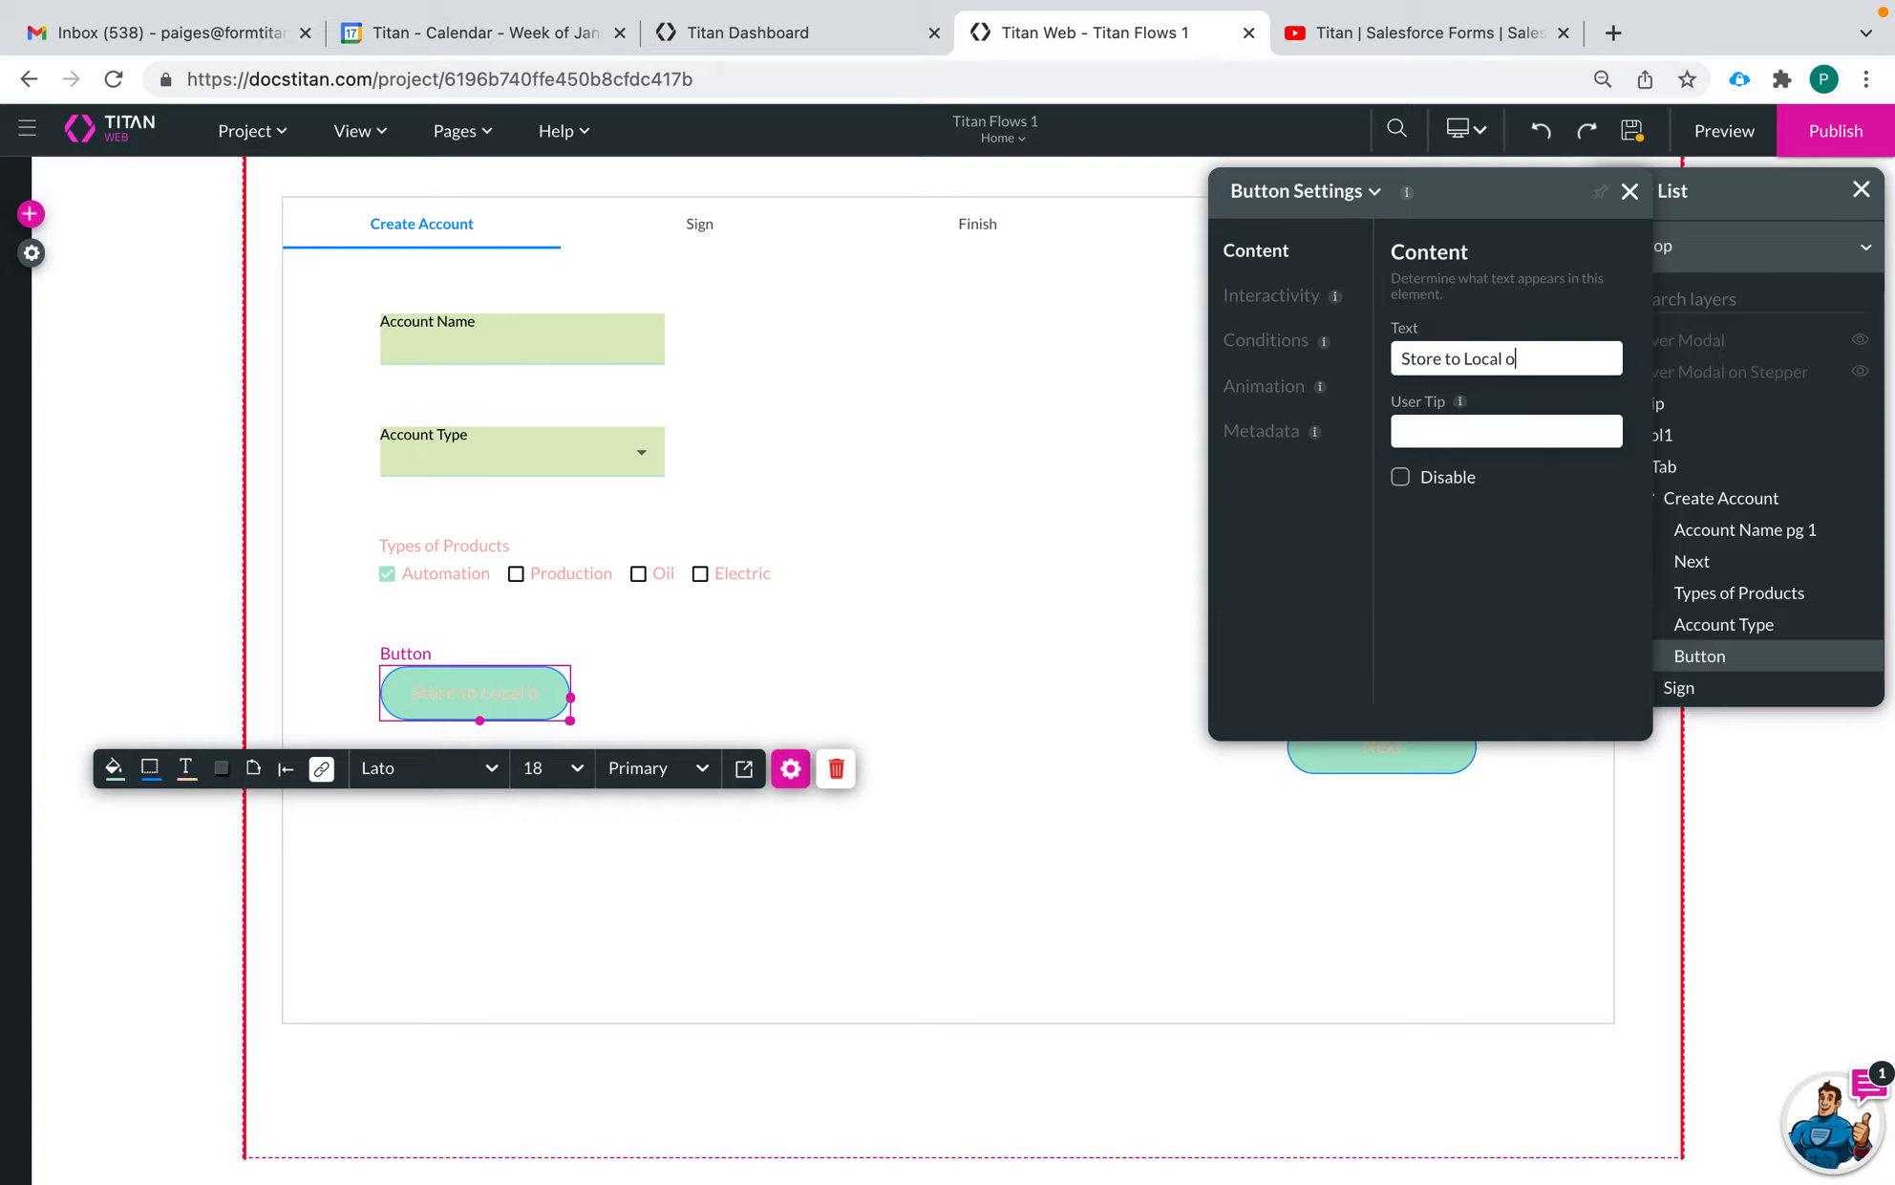
{"action": "type", "text": "tr"}
{"action": "key", "text": "BackSpace"}
{"action": "key", "text": "BackSpace"}
{"action": "key", "text": "BackSpace"}
{"action": "type", "text": "torage"}
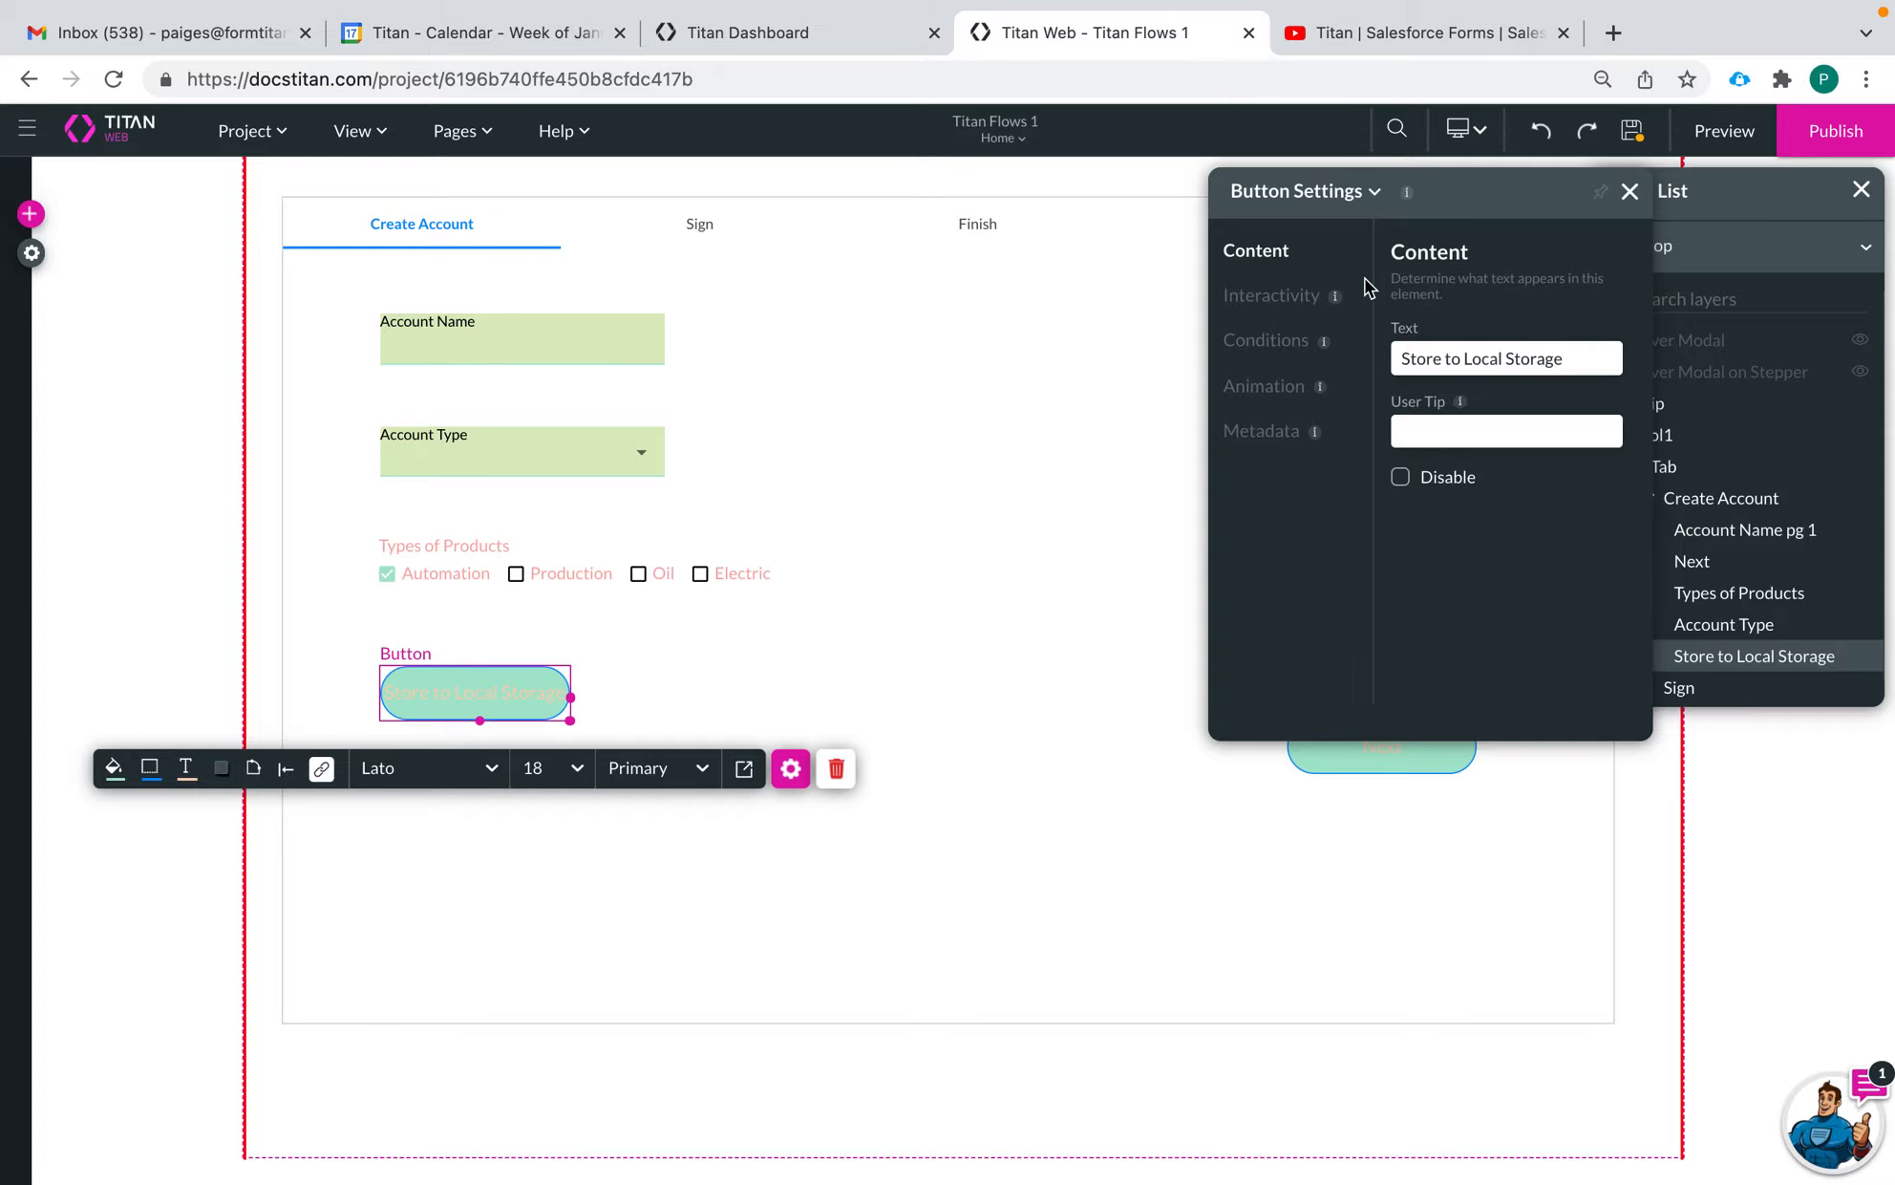
Fill the Store to Local Storage button with the light blue theme color rgba(104,190,255,1) and widen it slightly to fit its text
{"action": "left_click", "coordinate": [744, 770]}
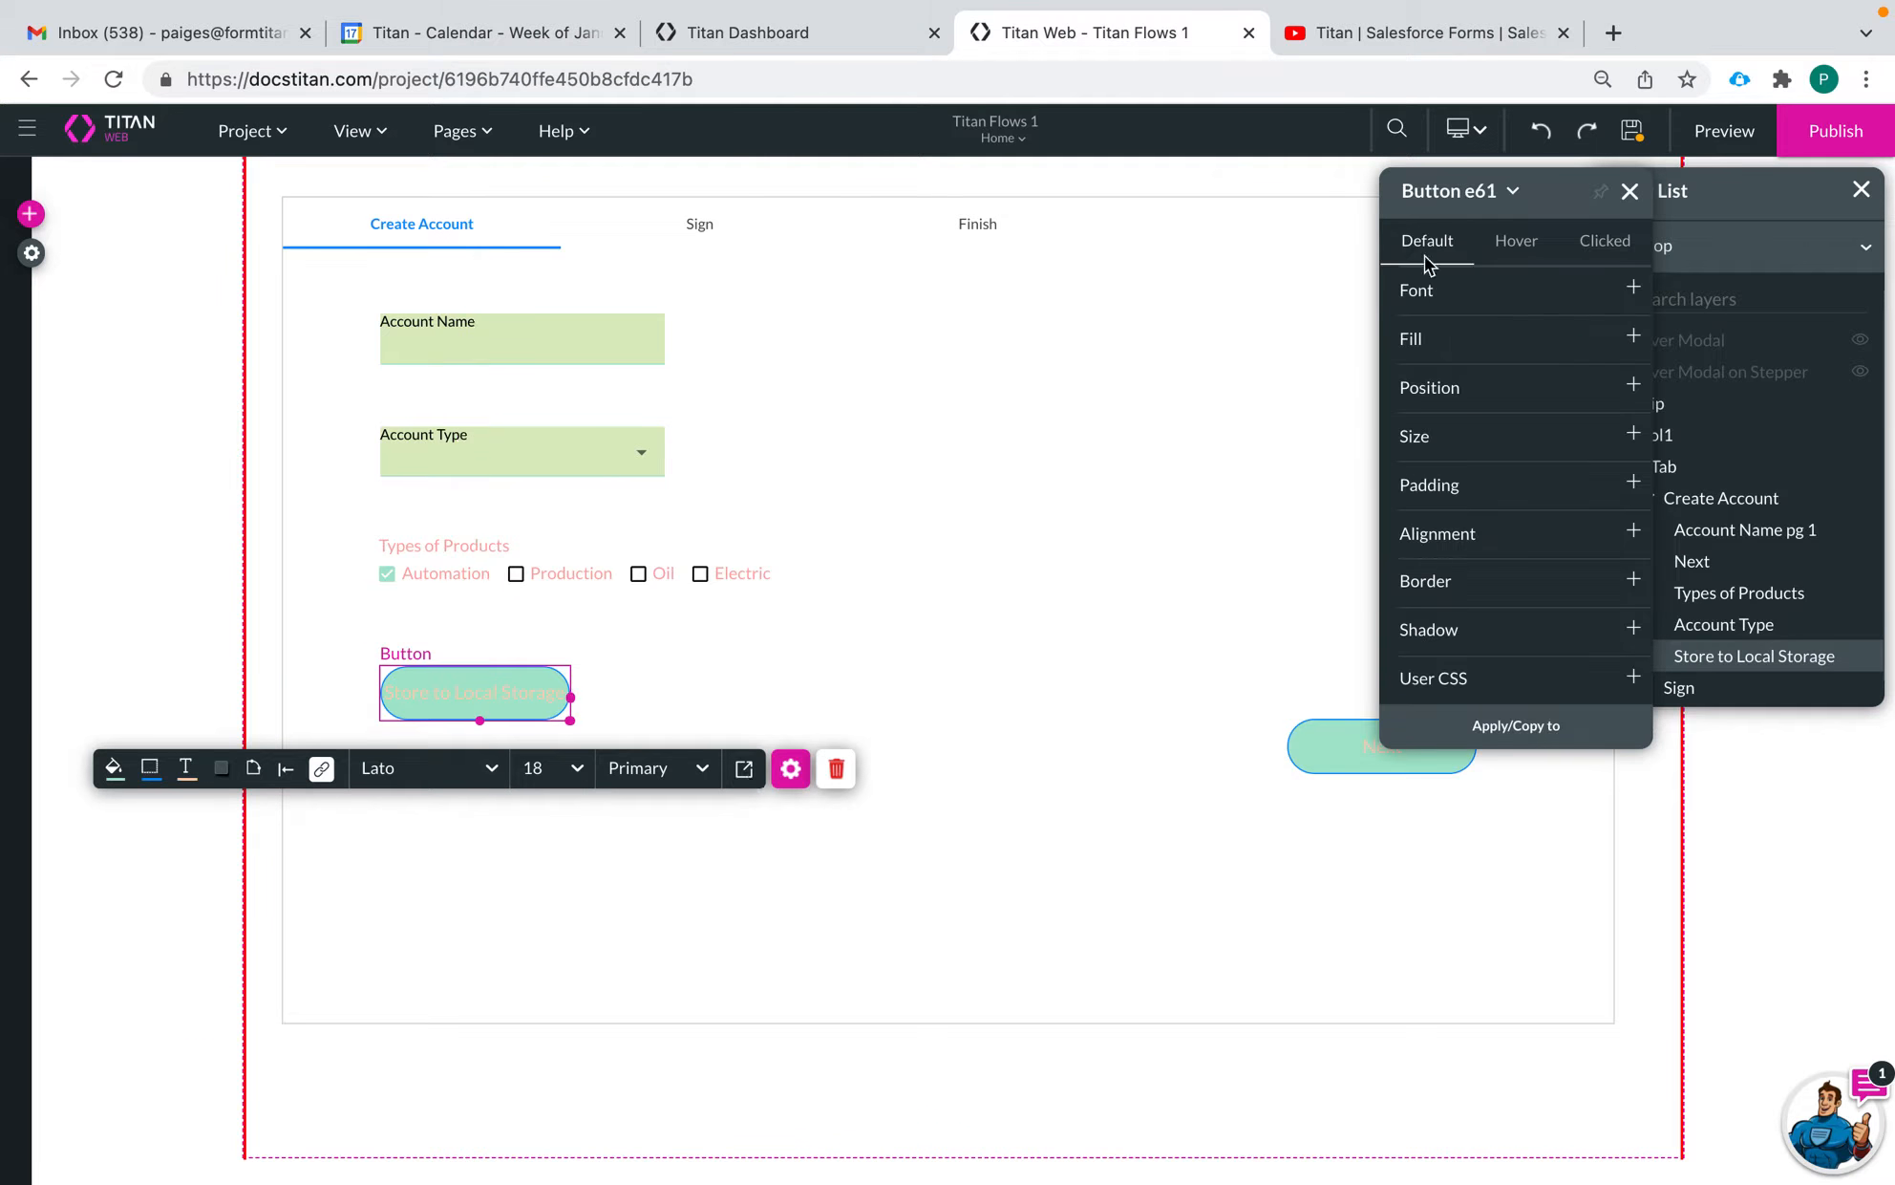
{"action": "left_click", "coordinate": [1418, 352]}
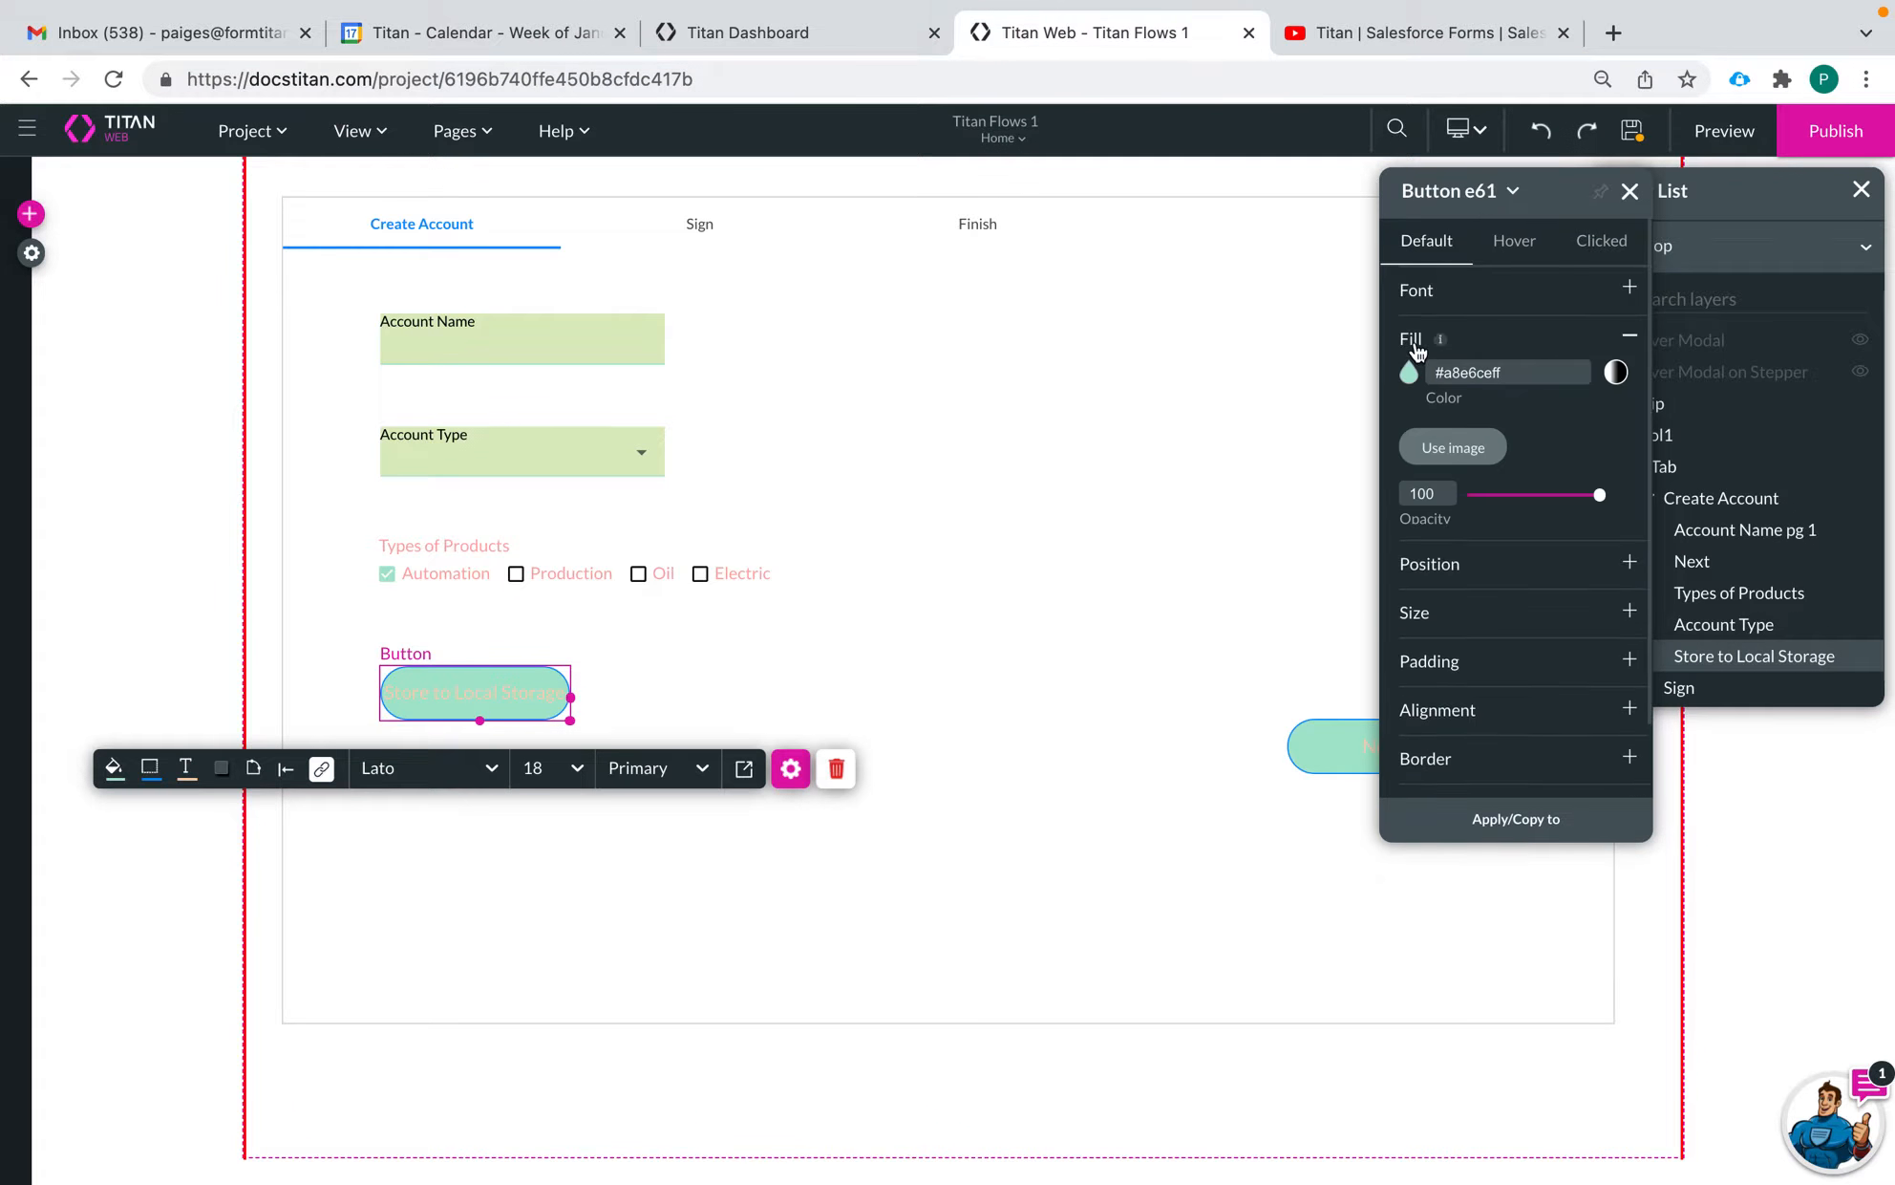
{"action": "left_click", "coordinate": [1408, 371]}
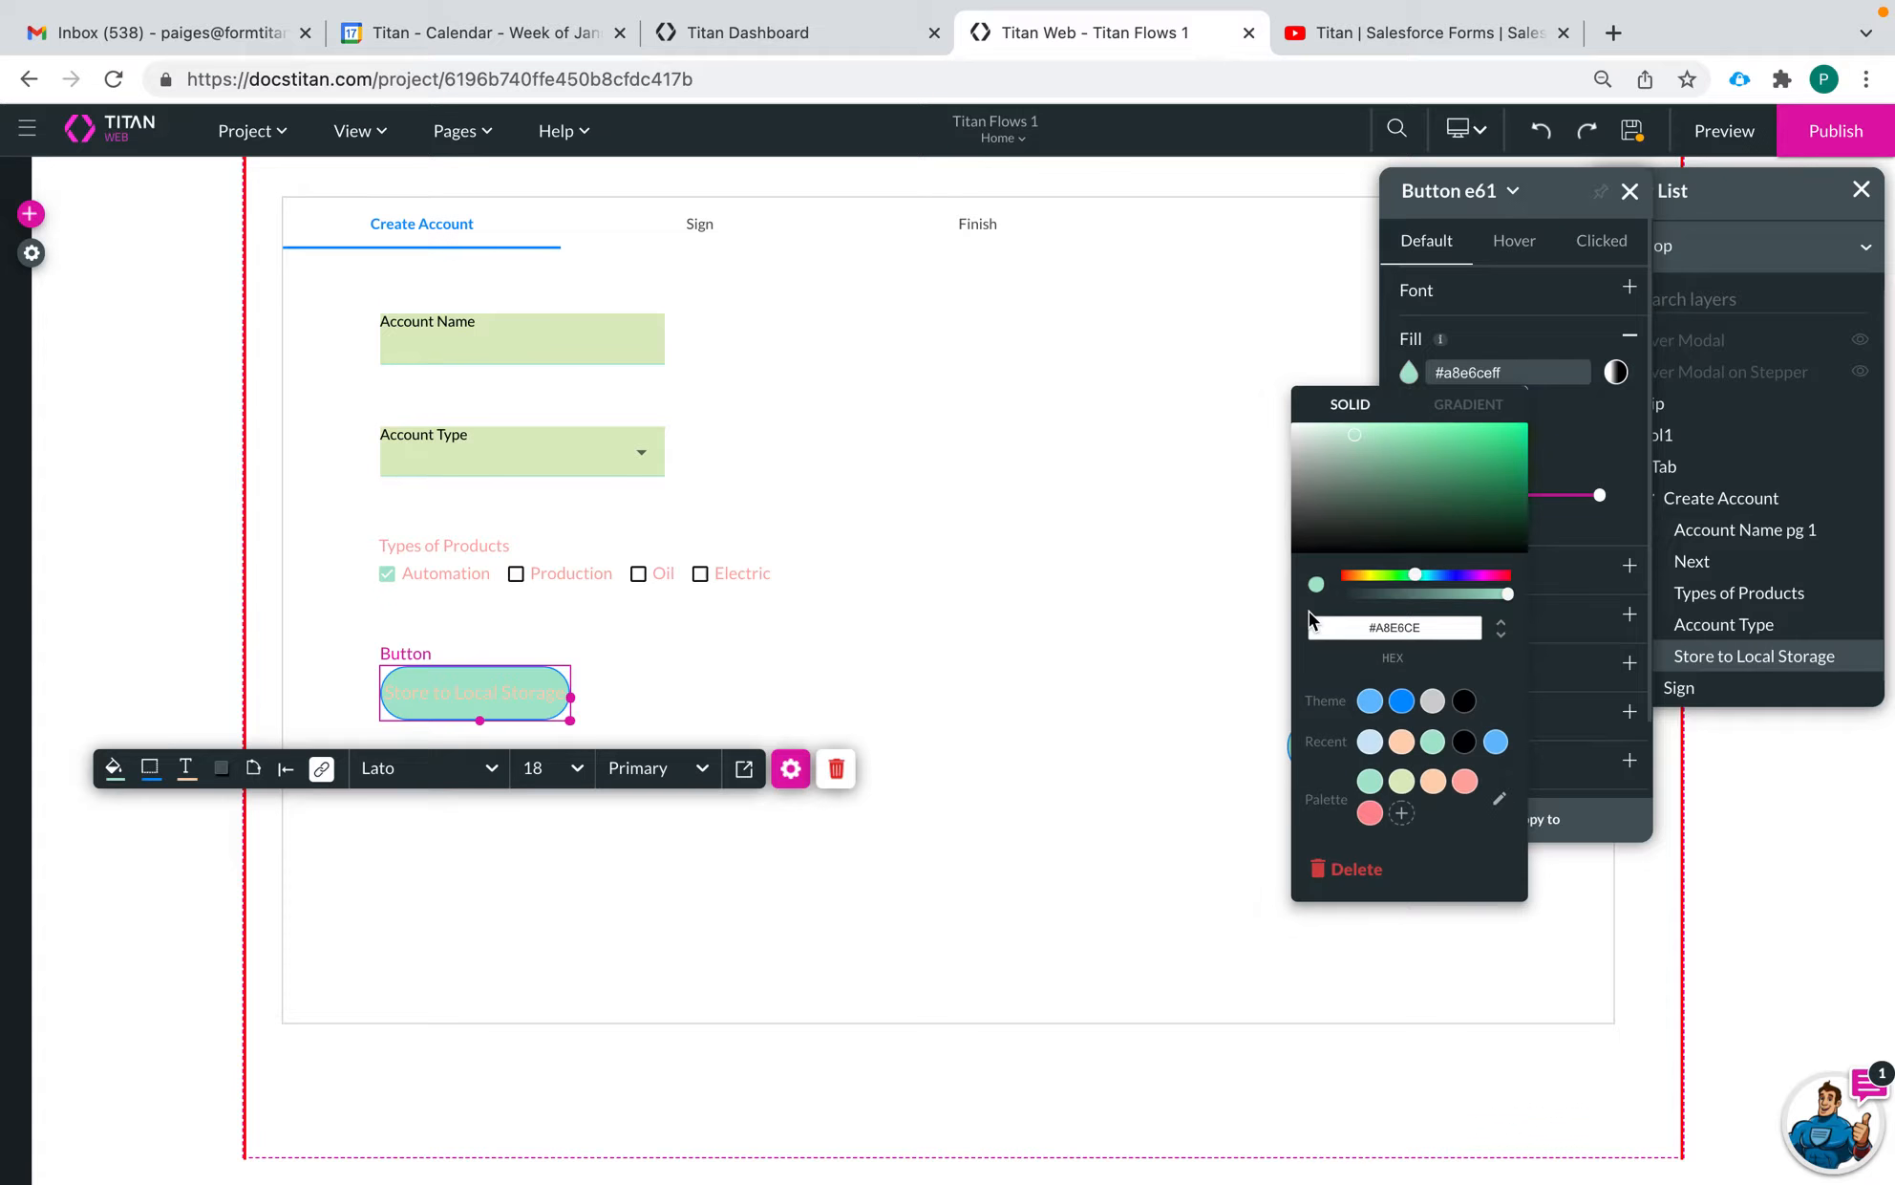
{"action": "left_click", "coordinate": [1369, 701]}
{"action": "left_click", "coordinate": [1168, 753]}
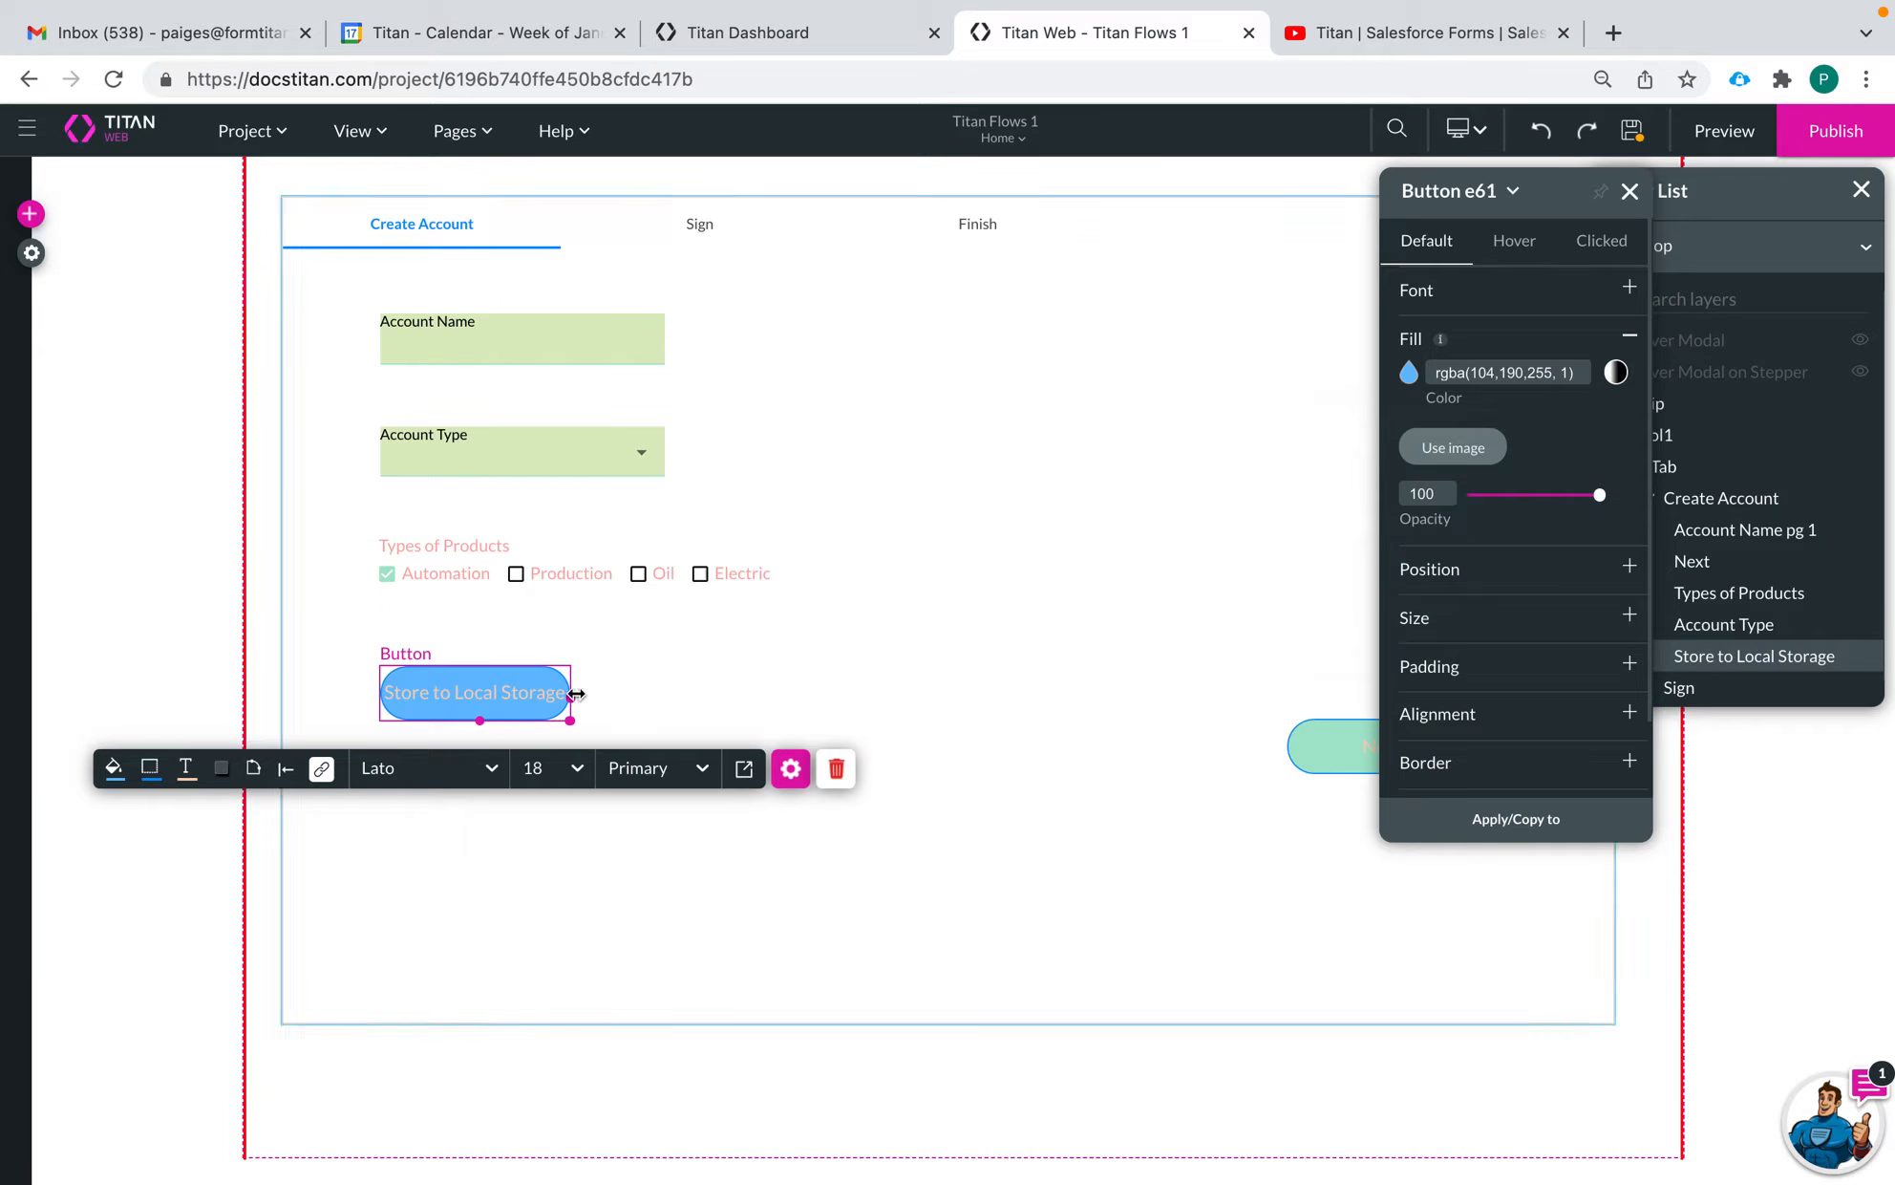
{"action": "left_click_drag", "start_coordinate": [571, 697], "coordinate": [597, 697]}
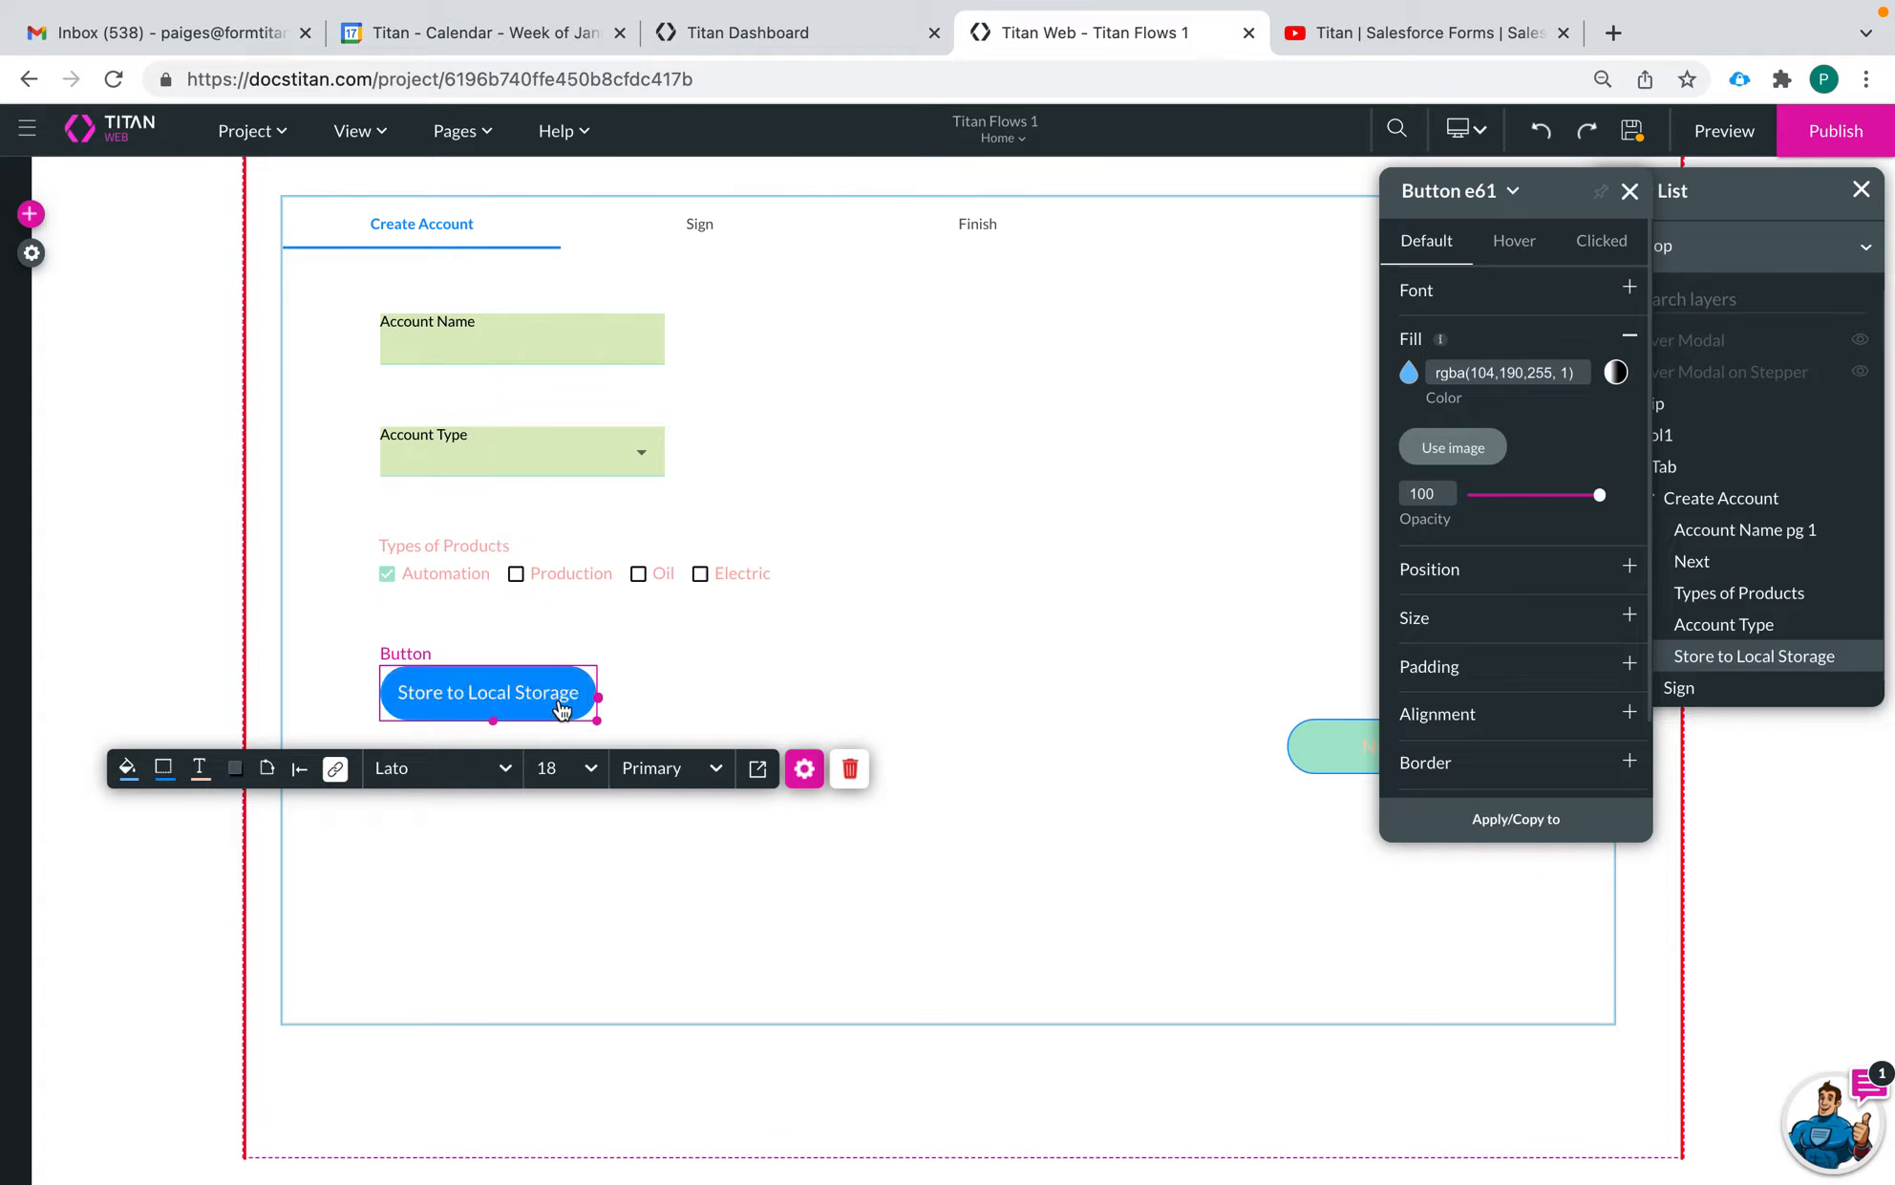
Duplicate the Store to Local Storage button just to its right and replace "Store" with "Restore" in the copy's text
{"action": "left_click_drag", "start_coordinate": [561, 711], "coordinate": [829, 712]}
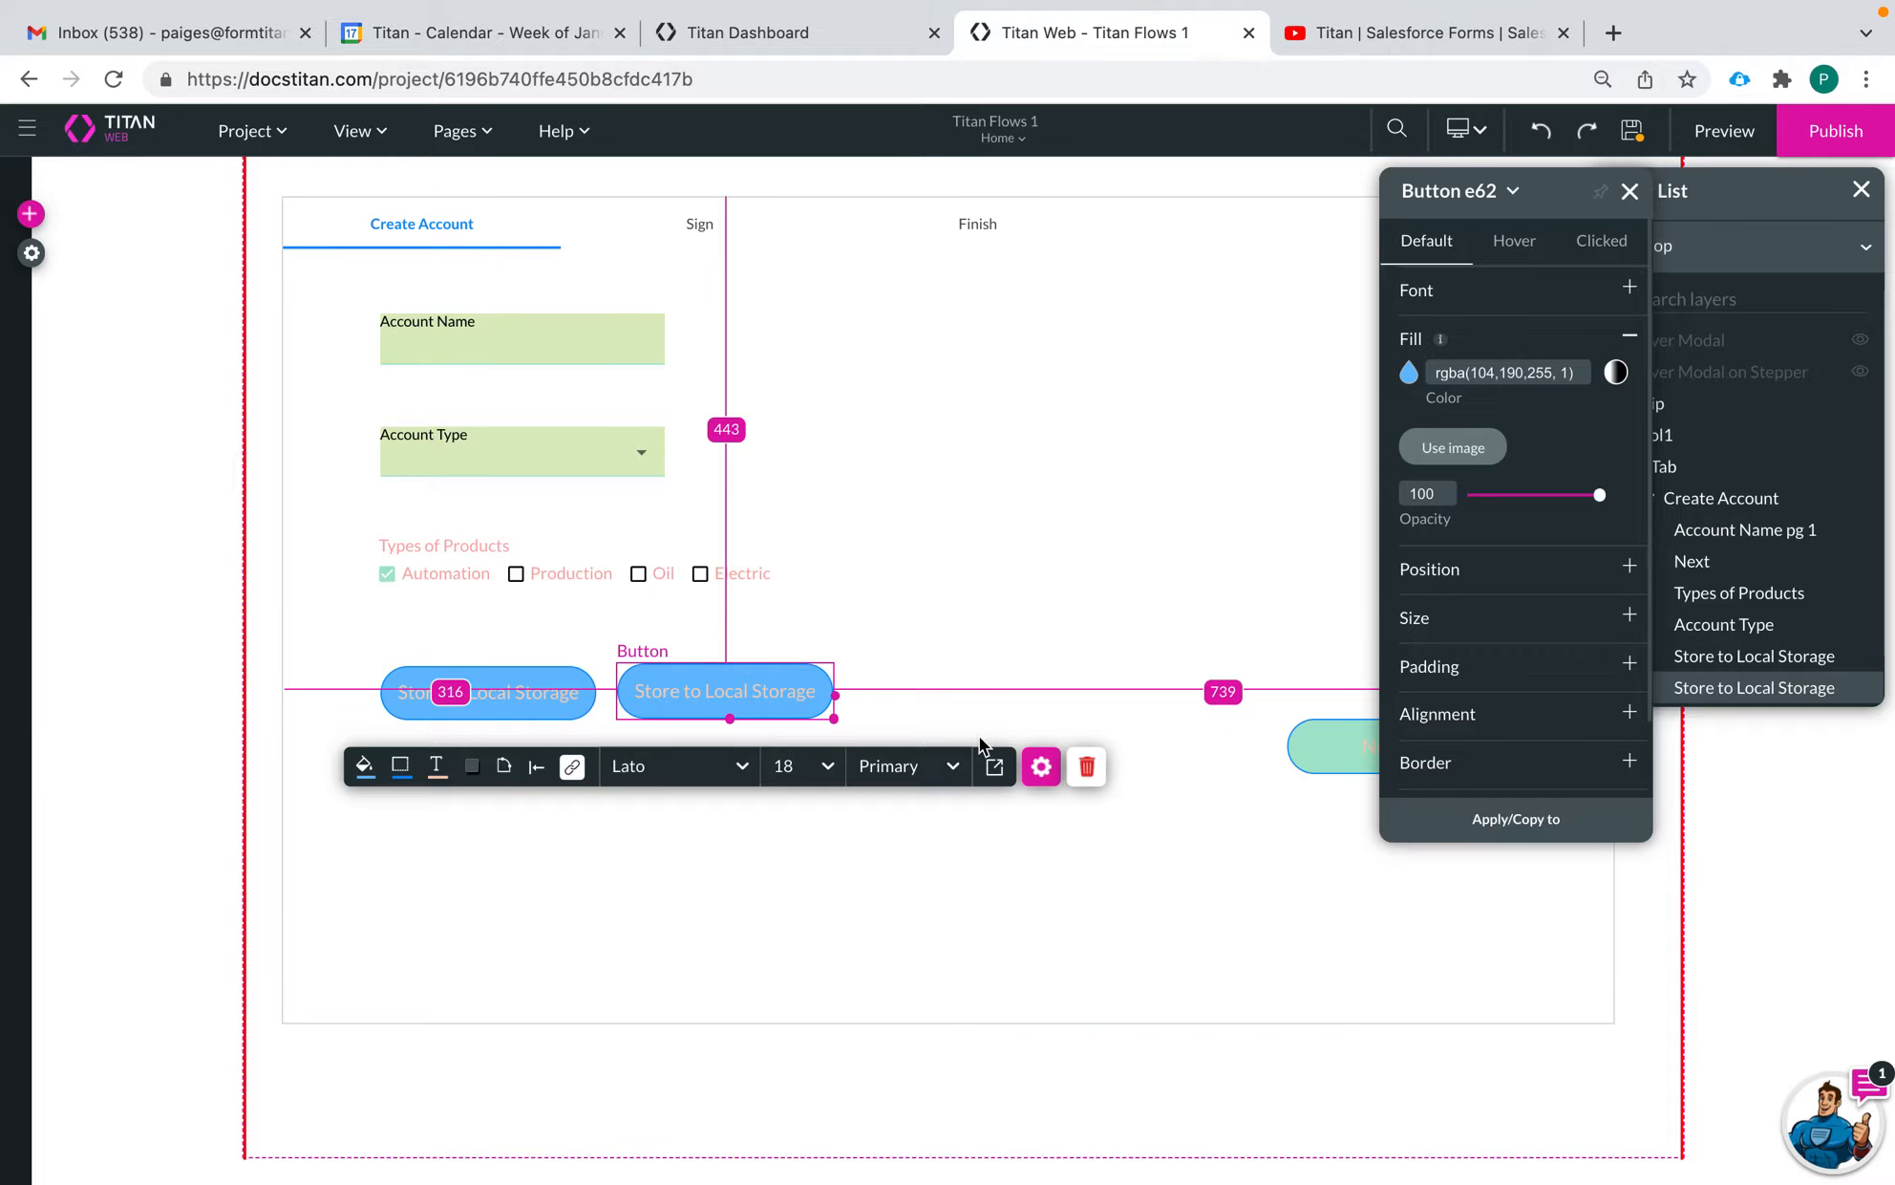
{"action": "left_click", "coordinate": [1040, 765]}
{"action": "left_click", "coordinate": [1438, 360]}
{"action": "left_click", "coordinate": [1440, 359]}
{"action": "key", "text": "BackSpace"}
{"action": "key", "text": "BackSpace"}
{"action": "key", "text": "BackSpace"}
{"action": "key", "text": "BackSpace"}
{"action": "key", "text": "BackSpace"}
{"action": "type", "text": "Restore"}
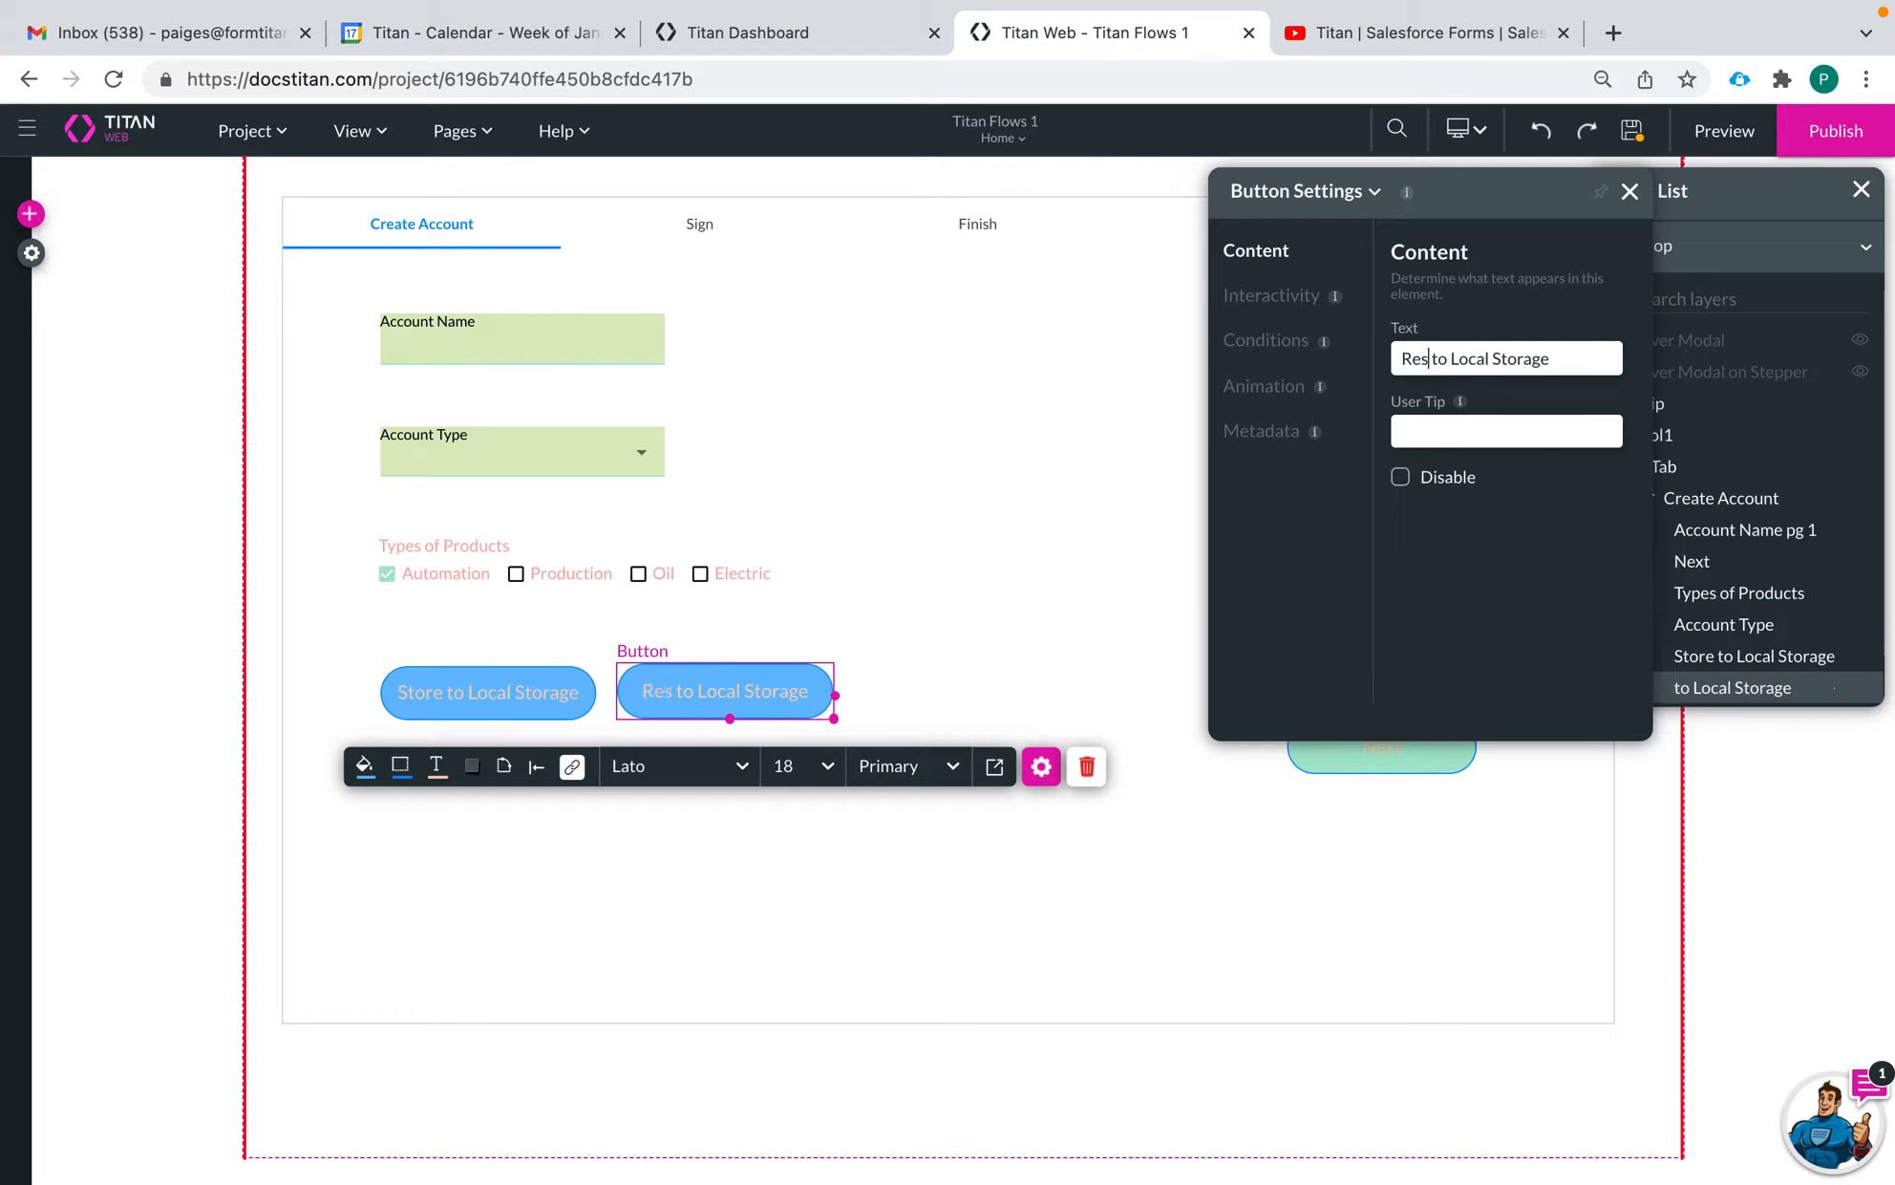
Complete the copied button's text as "Restore Data from Local Storage" and widen the button slightly
{"action": "left_click", "coordinate": [1484, 355]}
{"action": "key", "text": "BackSpace"}
{"action": "key", "text": "BackSpace"}
{"action": "key", "text": "BackSpace"}
{"action": "type", "text": "Data from"}
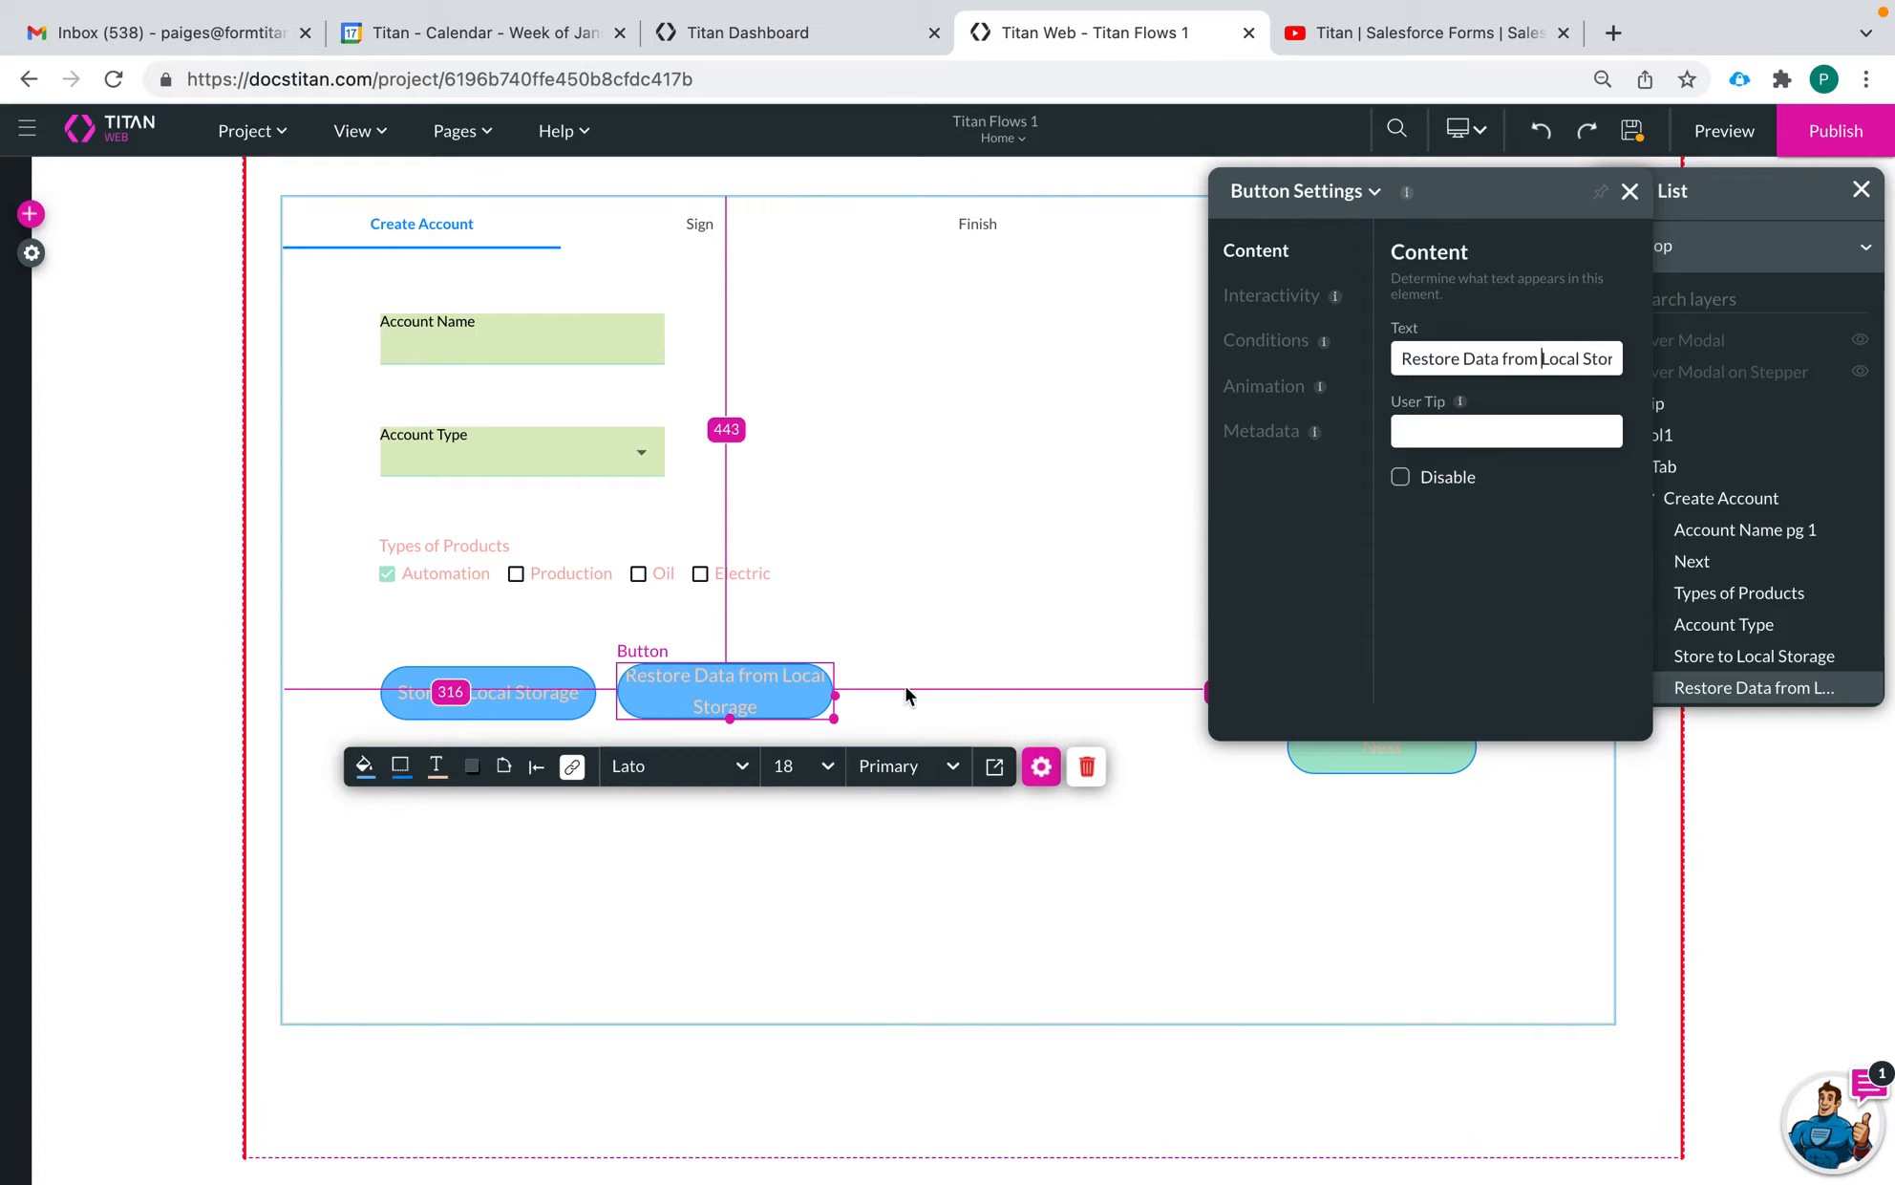
{"action": "left_click_drag", "start_coordinate": [836, 695], "coordinate": [880, 695]}
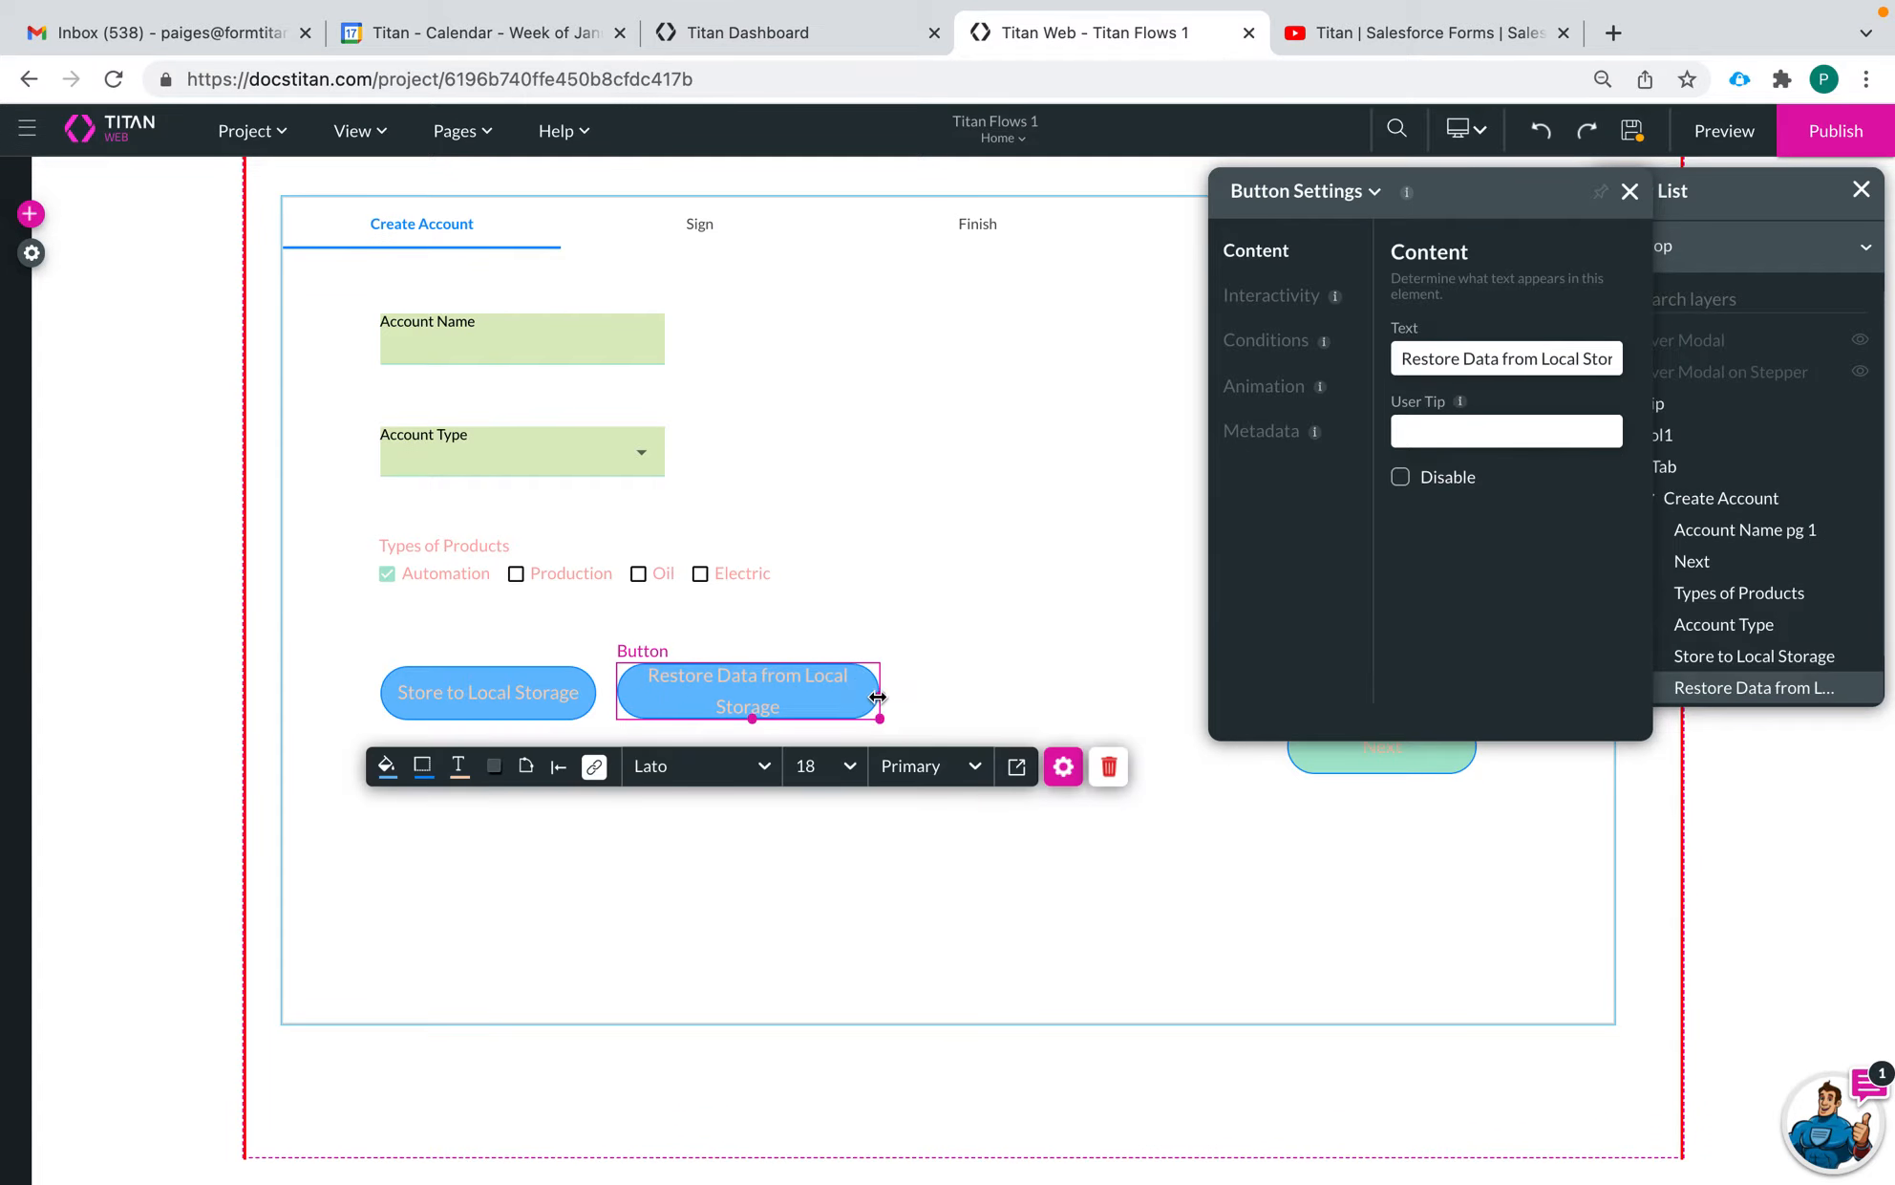
Begin a Local Storage system action node in the Restore button's on-click Actions Flow and set its operation to Restore
{"action": "left_click", "coordinate": [594, 770]}
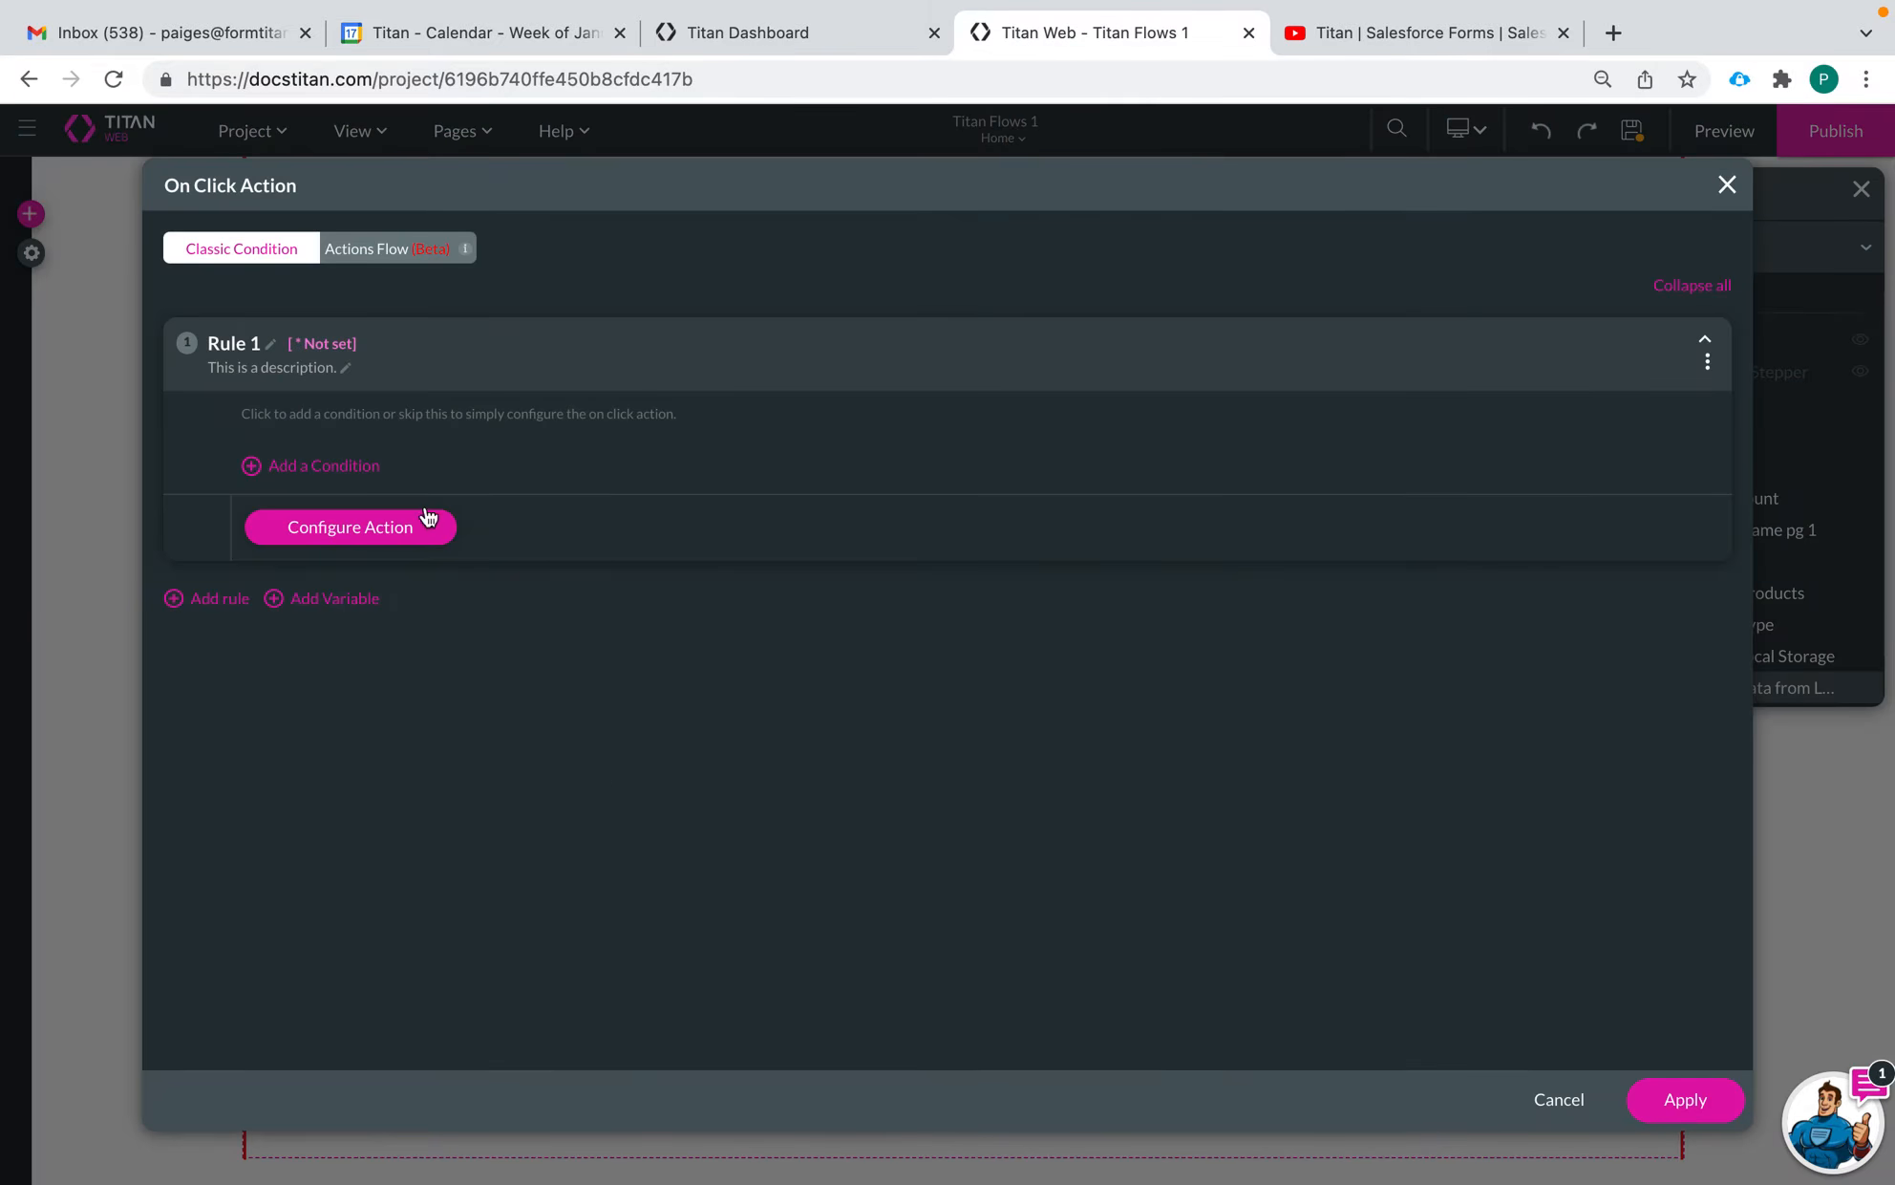
{"action": "left_click", "coordinate": [391, 247]}
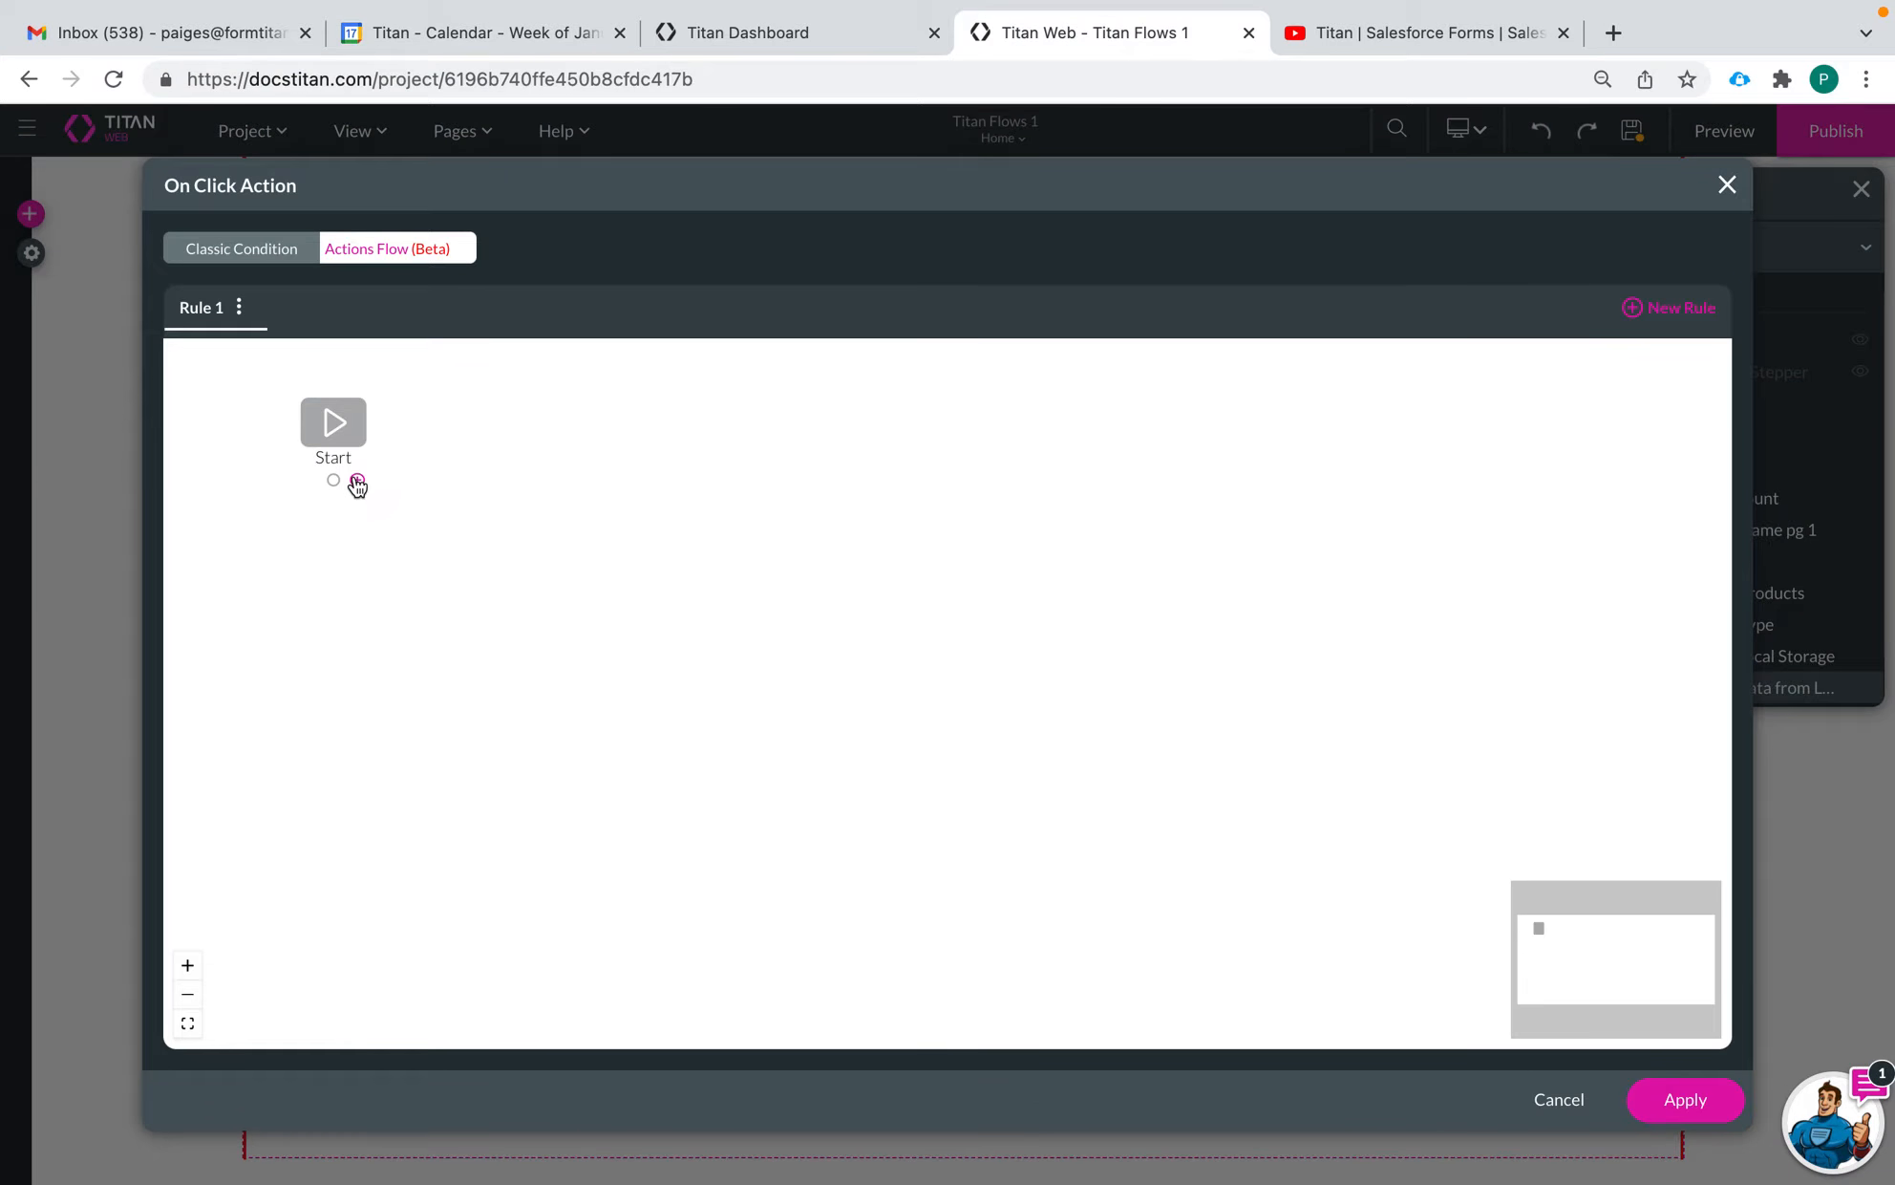
{"action": "left_click", "coordinate": [358, 478]}
{"action": "left_click", "coordinate": [1143, 468]}
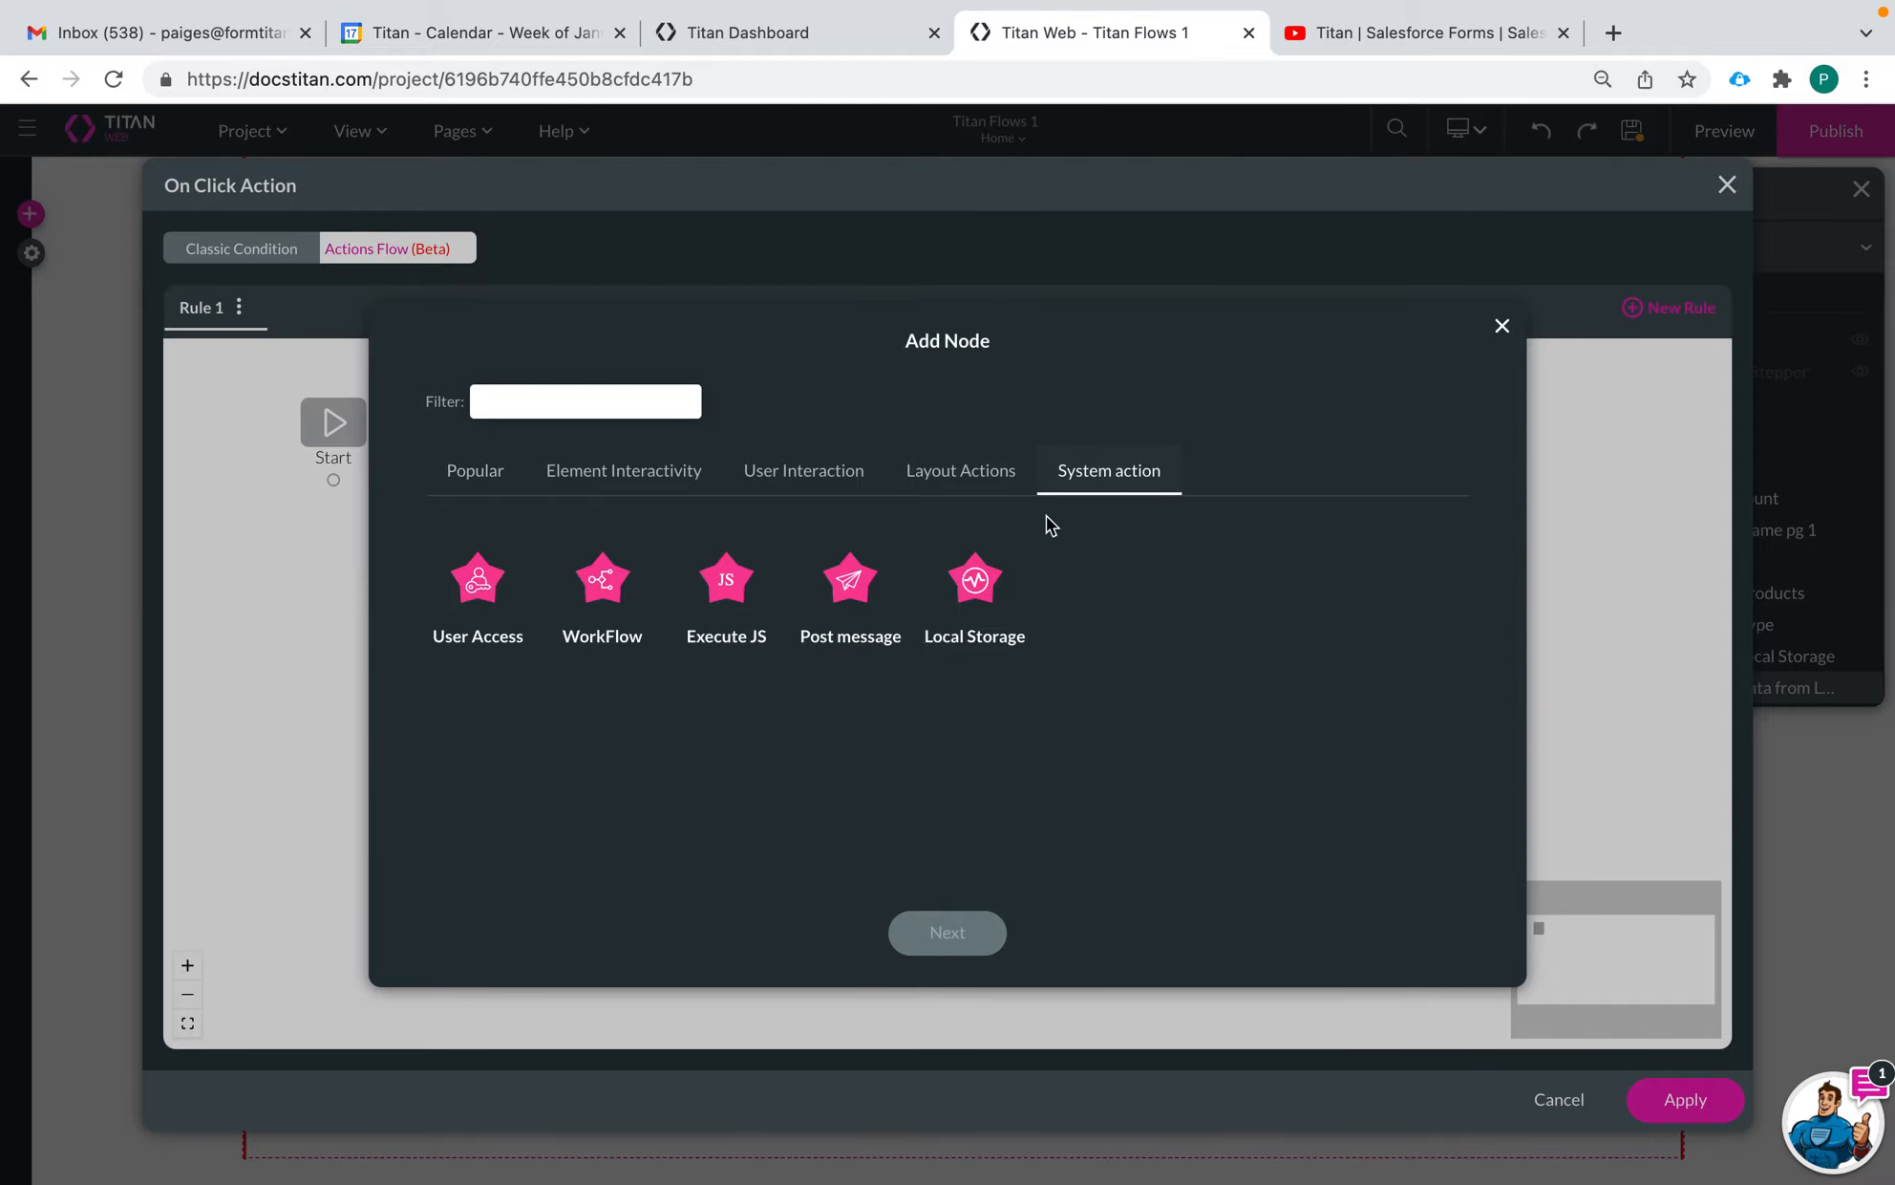
{"action": "left_click", "coordinate": [975, 602]}
{"action": "left_click", "coordinate": [936, 931]}
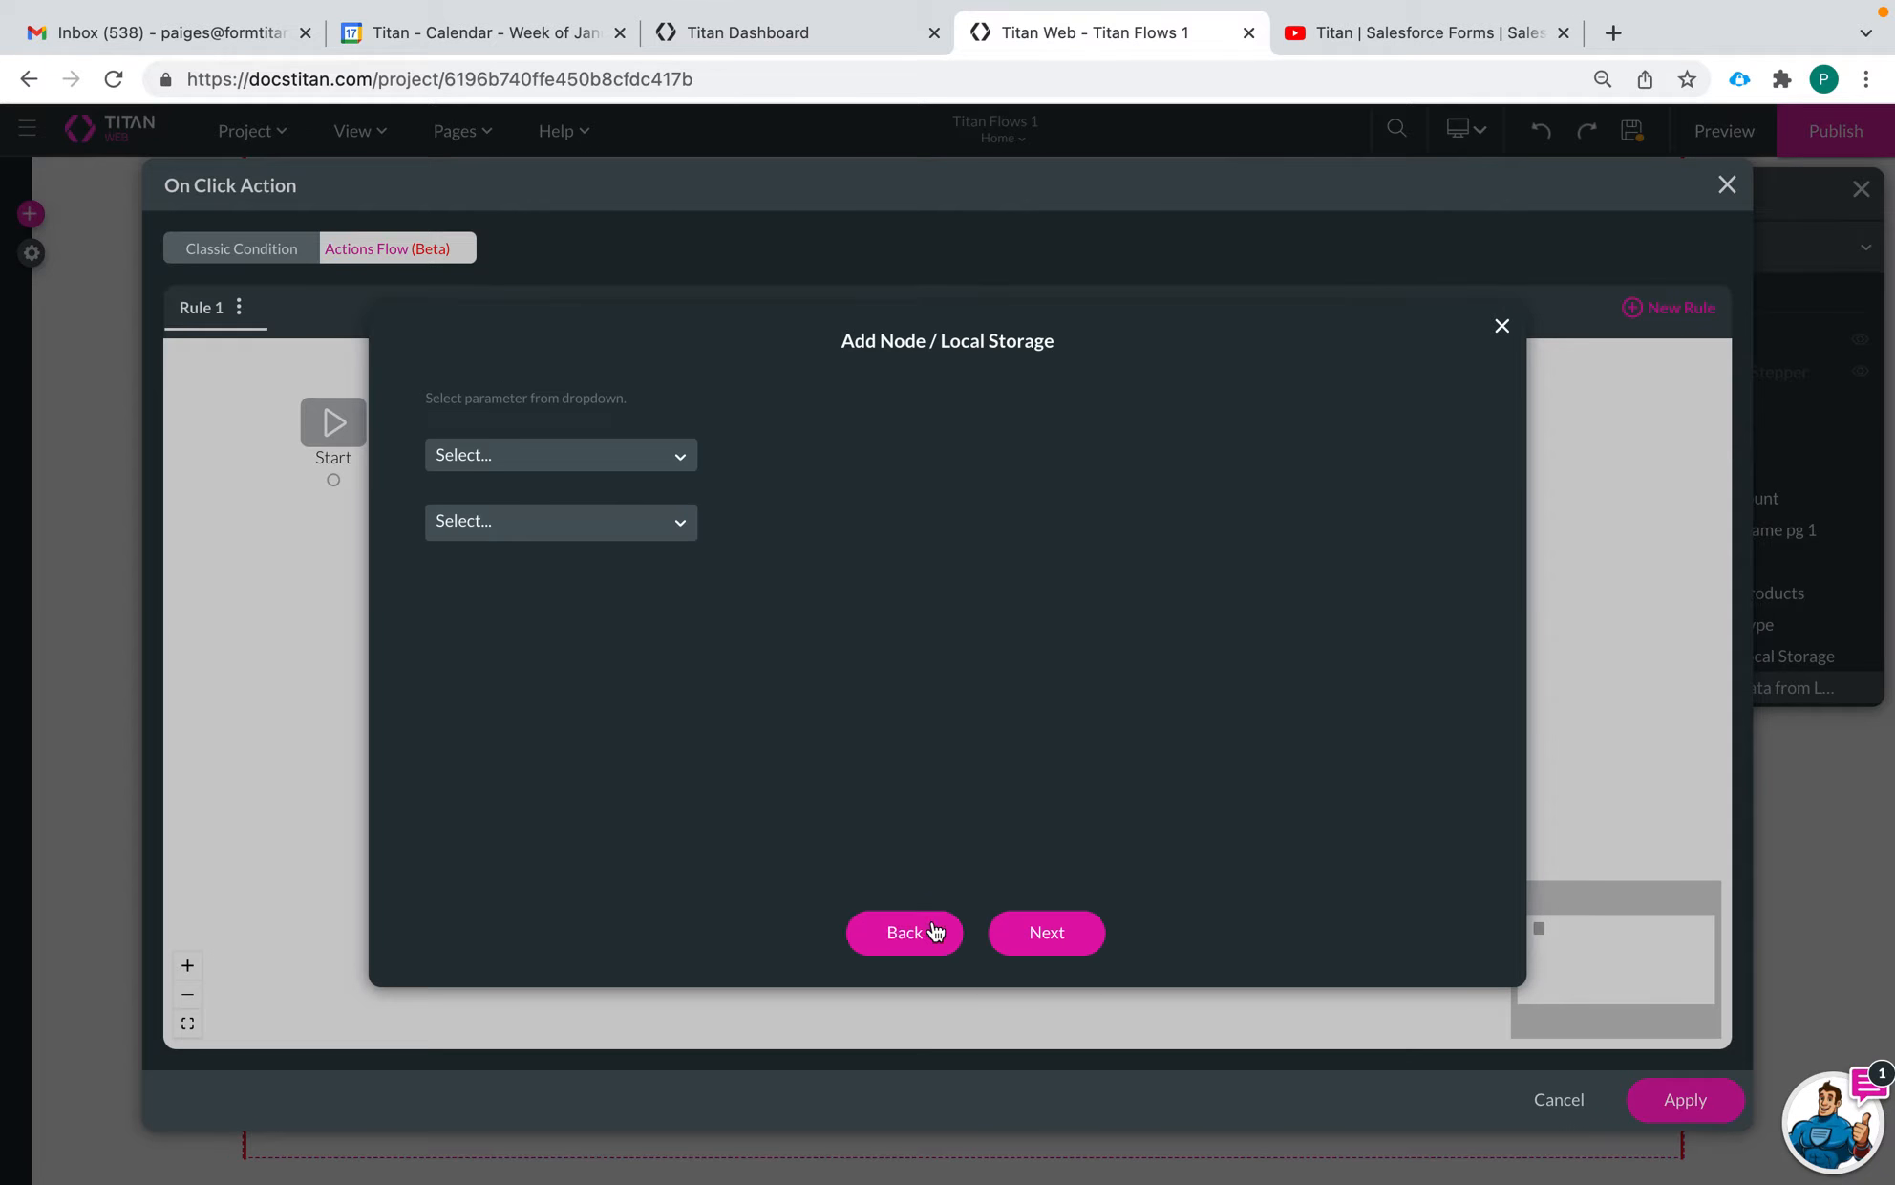
{"action": "left_click", "coordinate": [574, 457]}
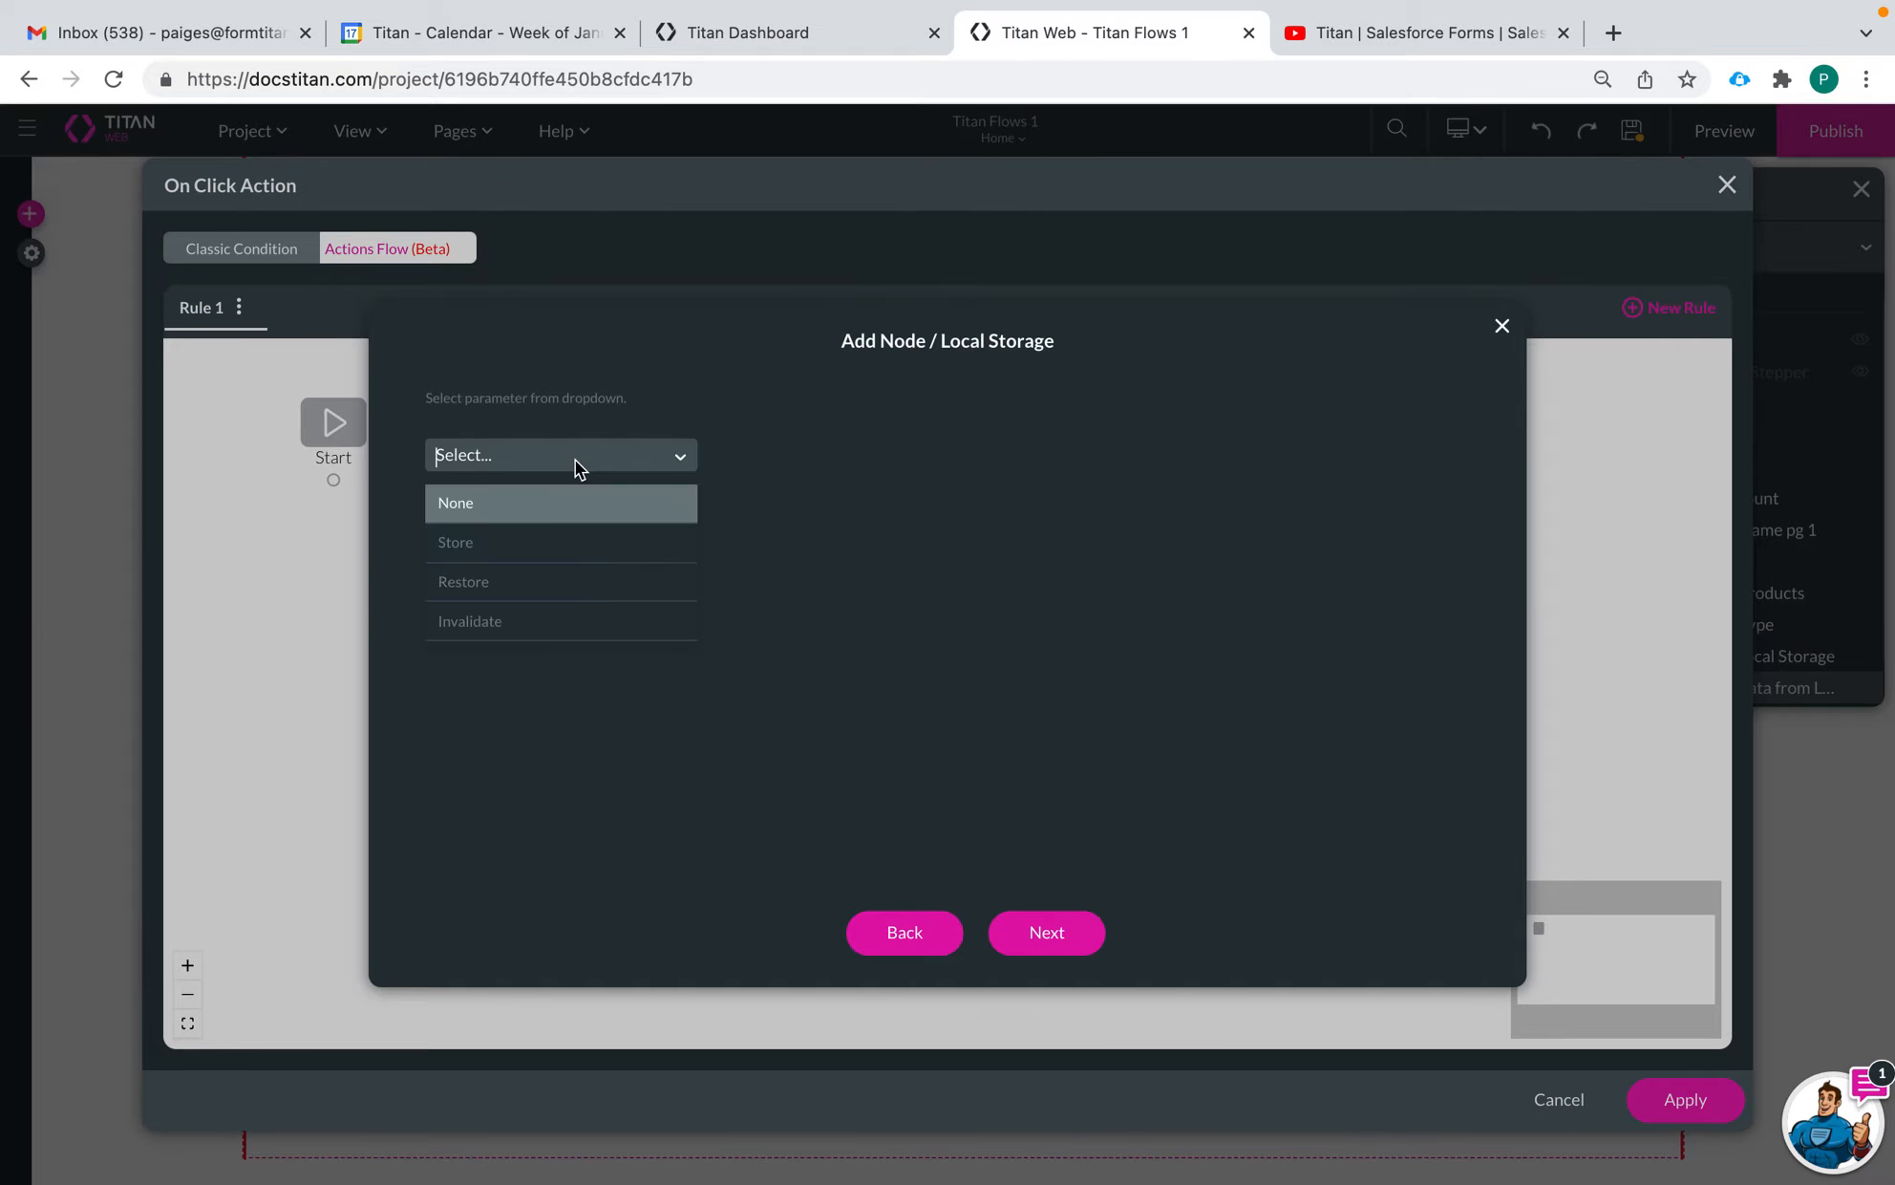
{"action": "left_click", "coordinate": [552, 583]}
Set the restore scope to On Page and choose the Home page
{"action": "left_click", "coordinate": [521, 526]}
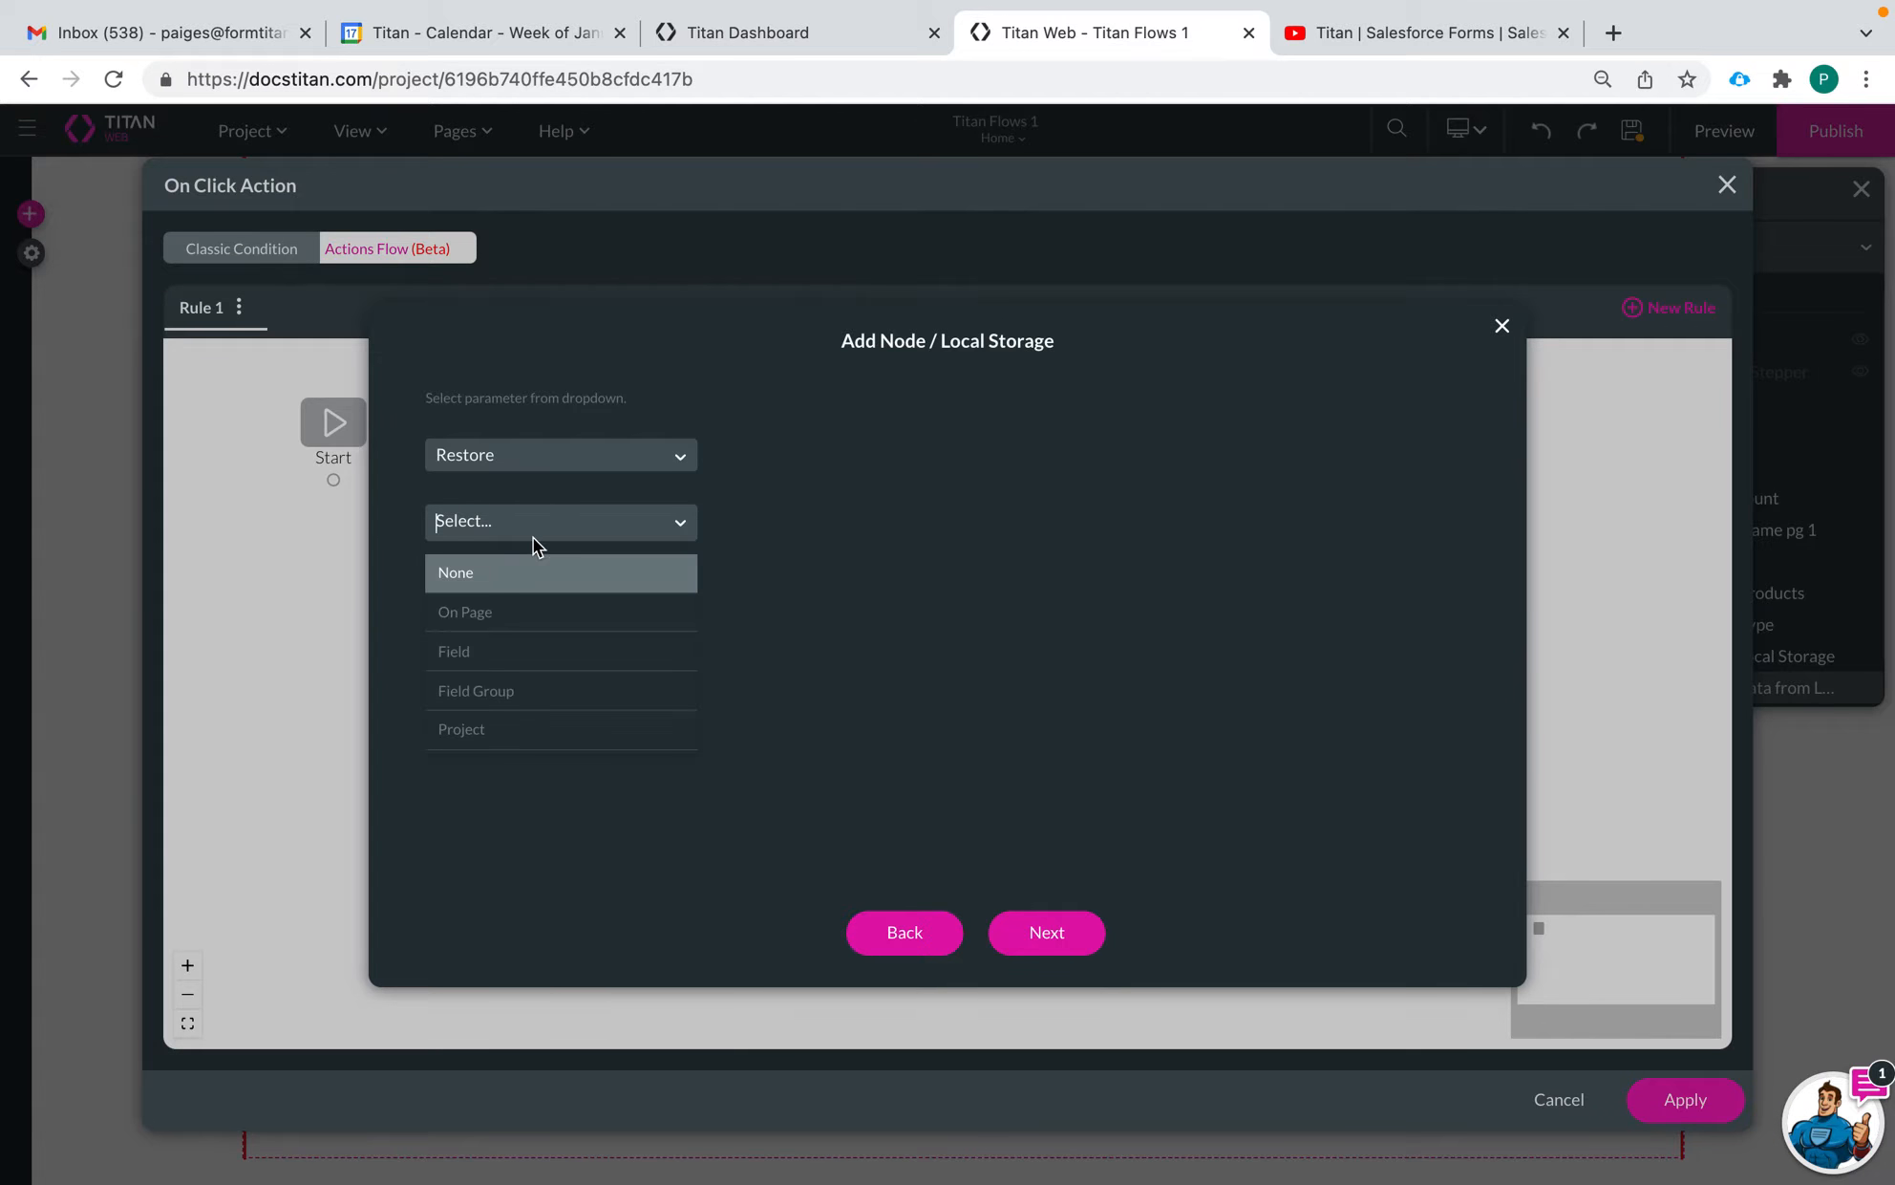
{"action": "left_click", "coordinate": [528, 612]}
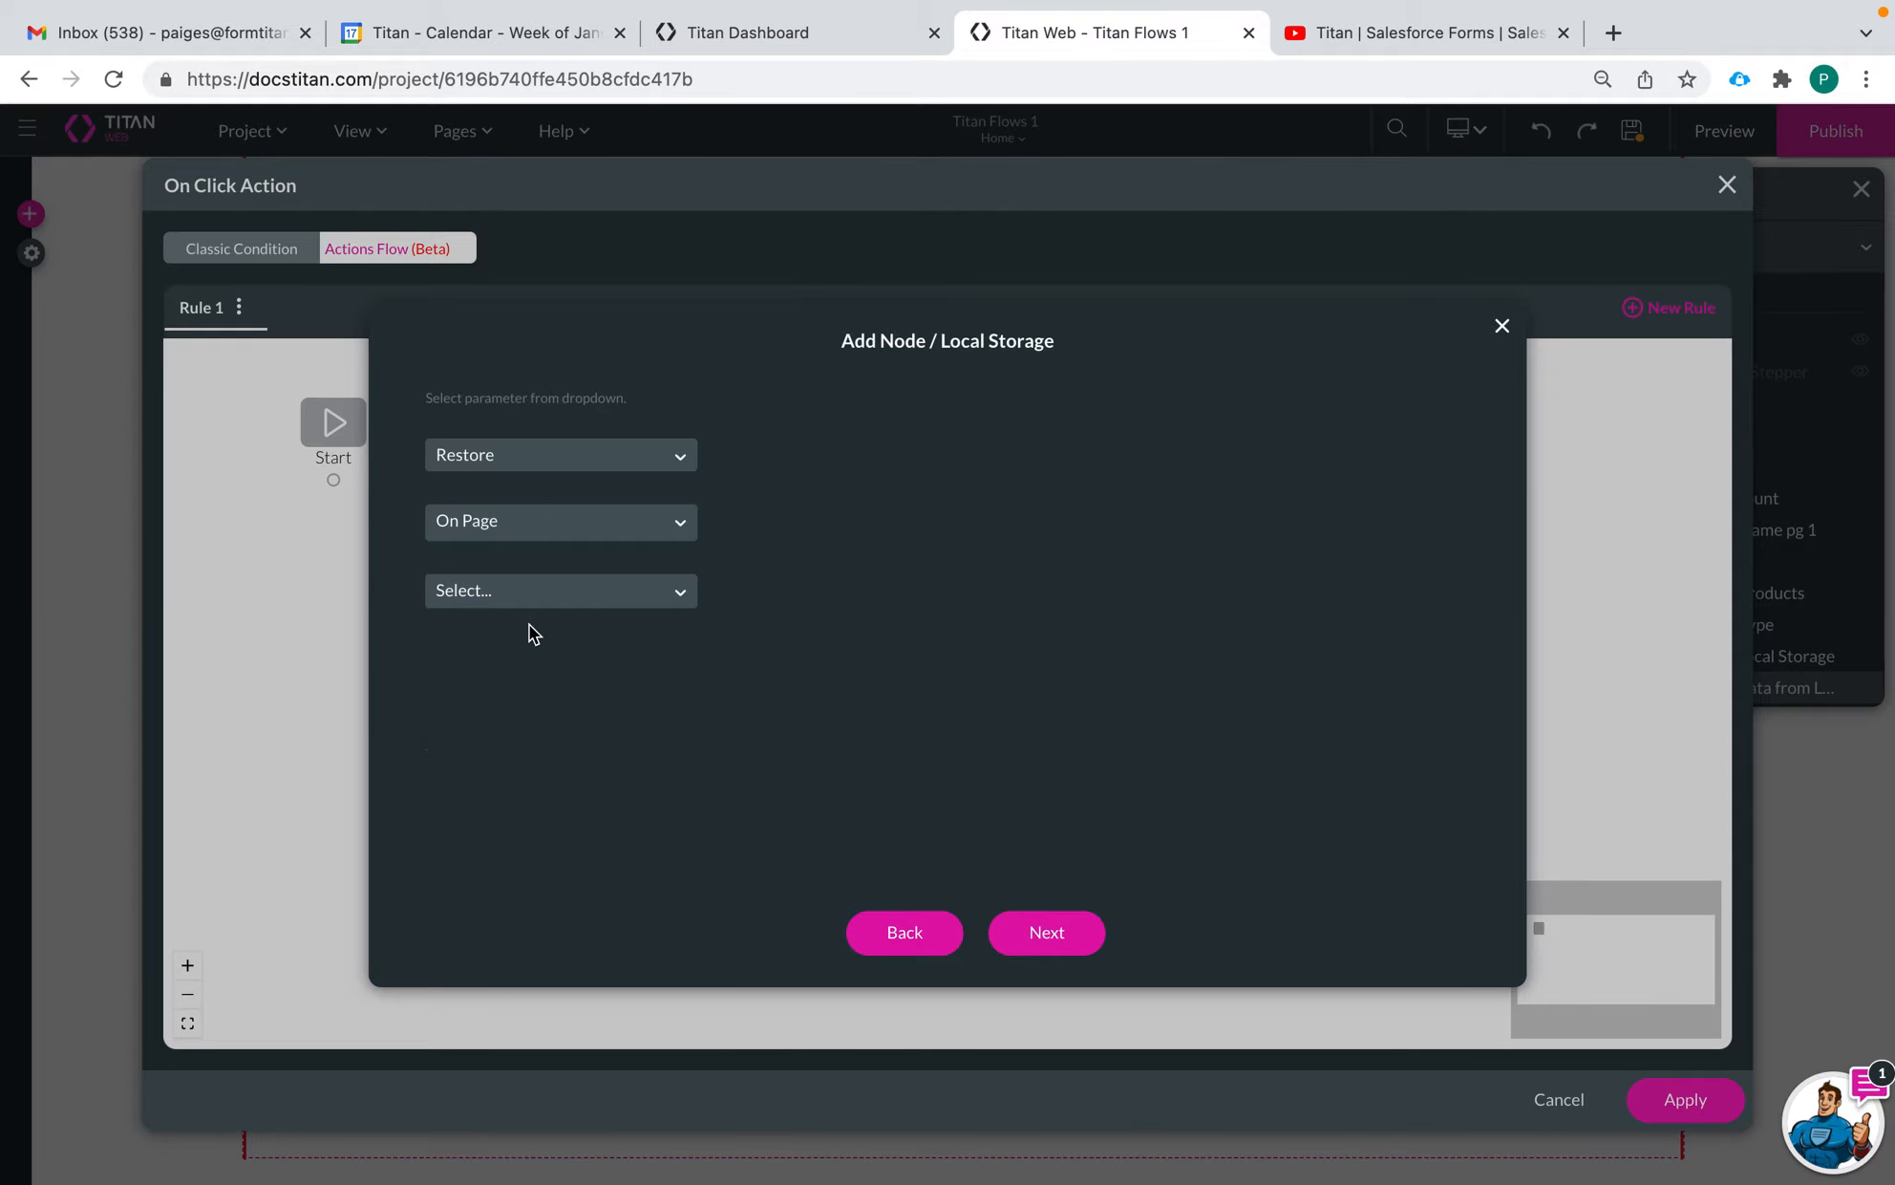
{"action": "left_click", "coordinate": [543, 594]}
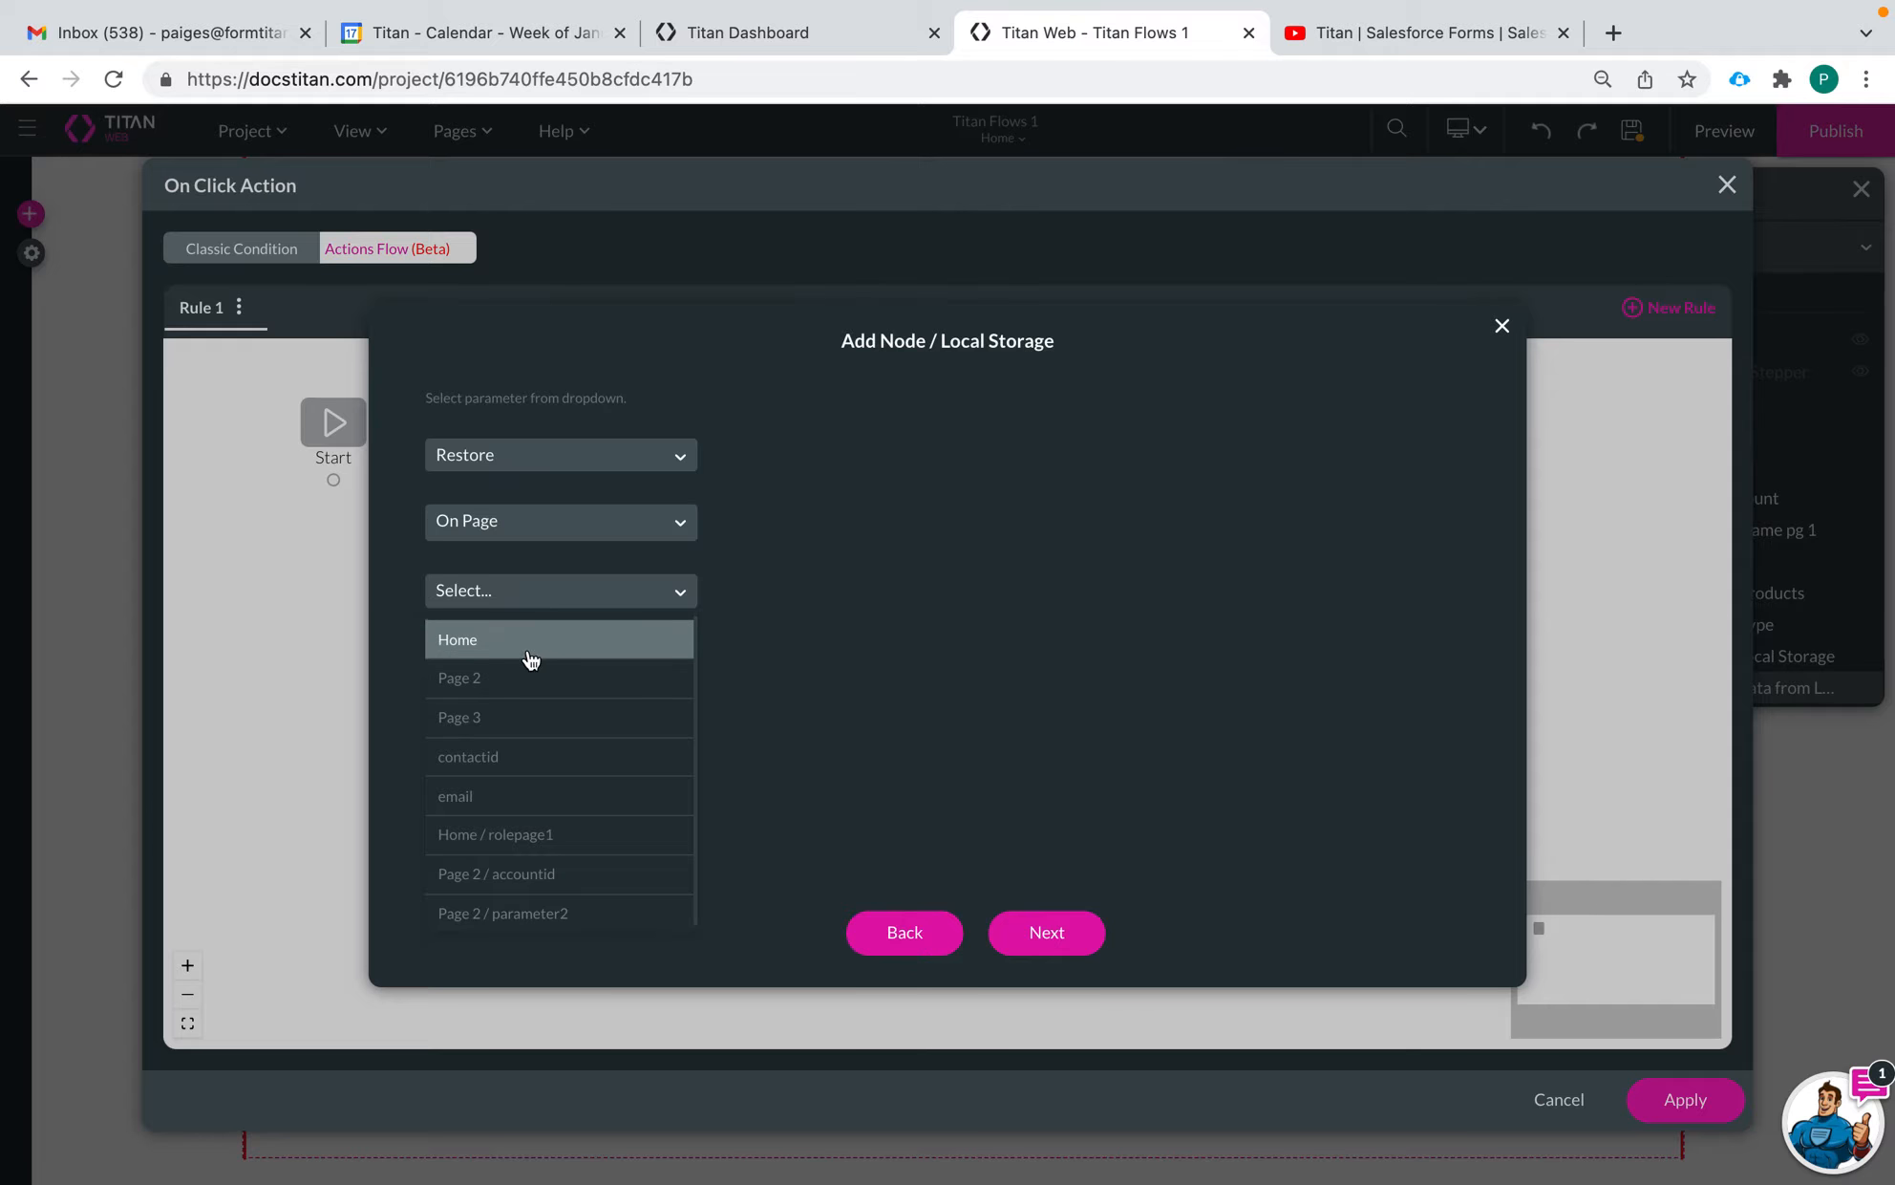
{"action": "left_click", "coordinate": [531, 647]}
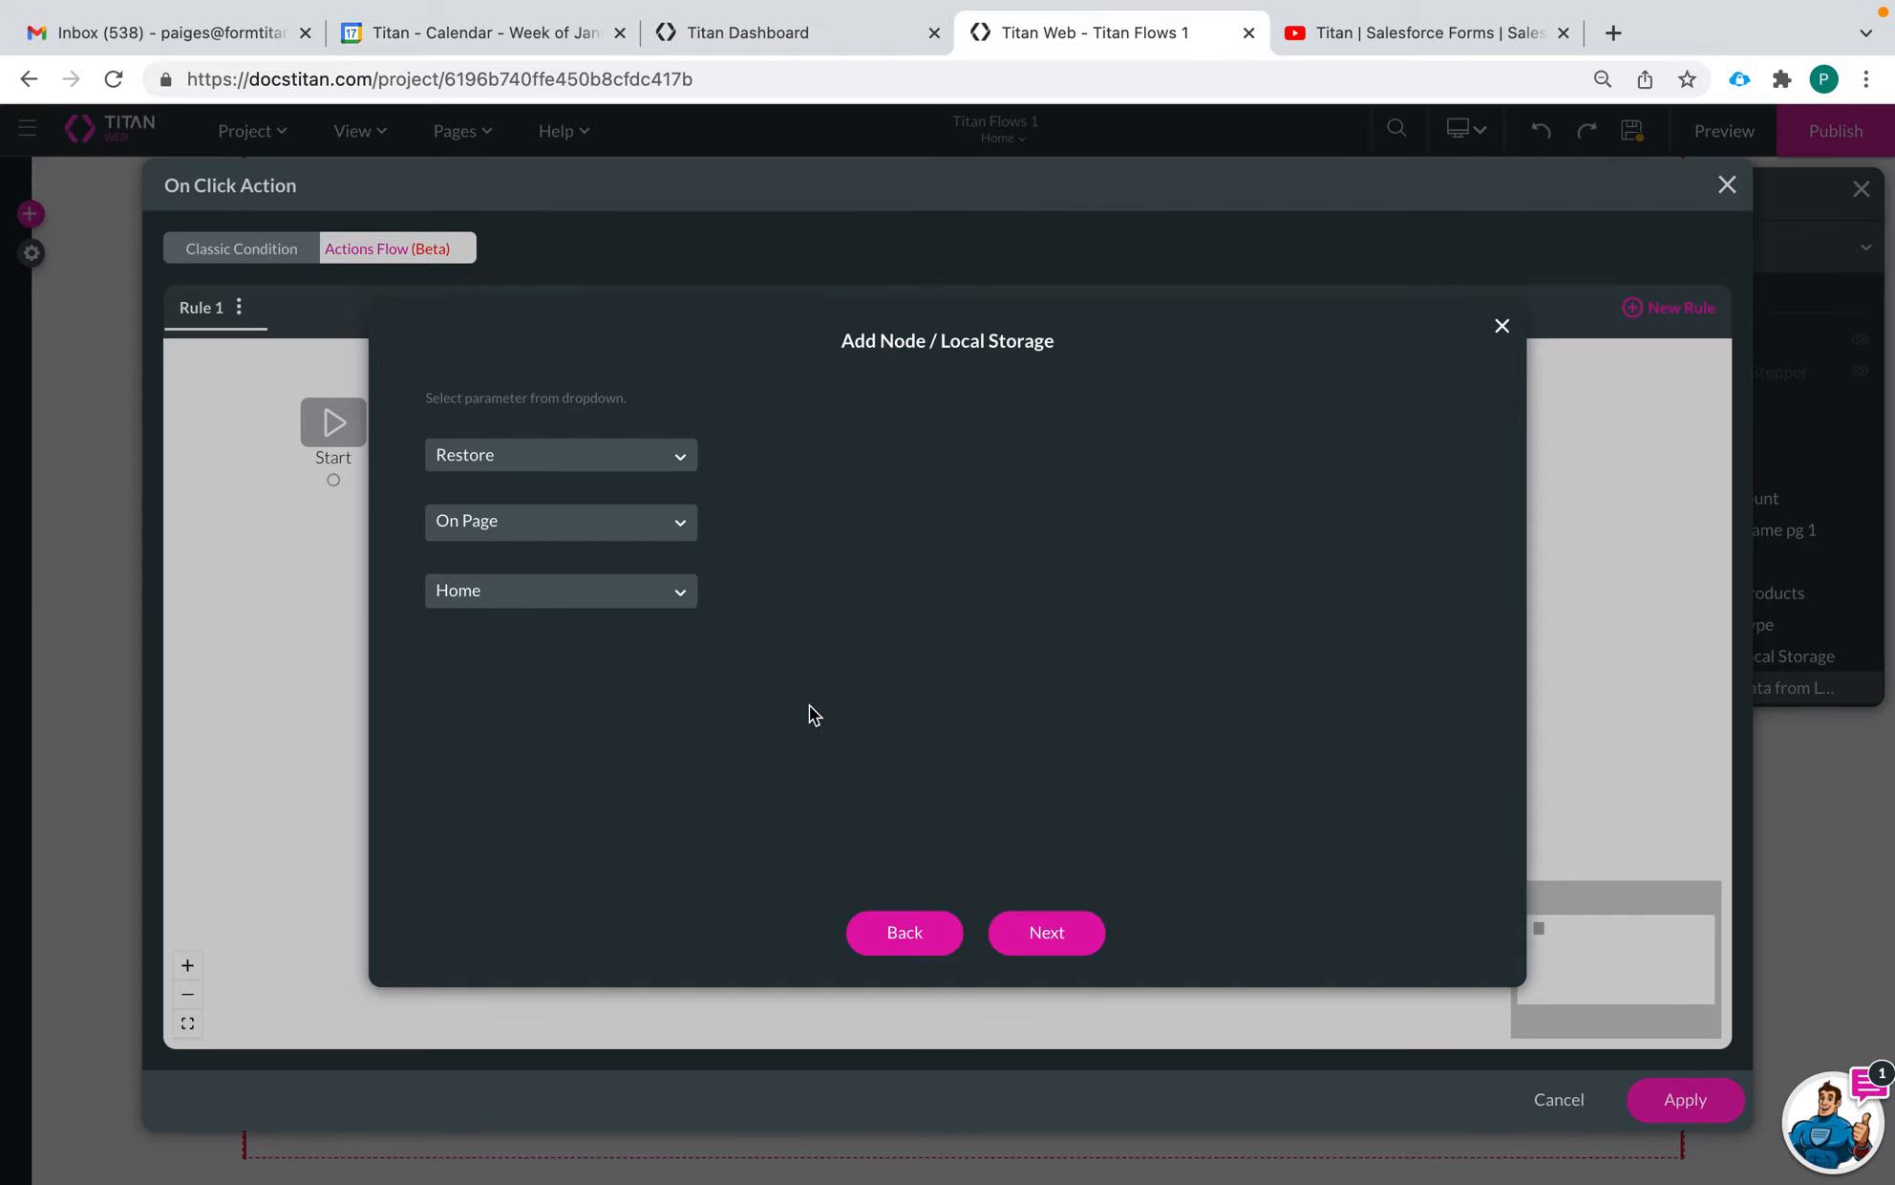
Tag the node "Restore Data from Local Storage", insert it after Start and apply the on-click action
{"action": "left_click", "coordinate": [1047, 951]}
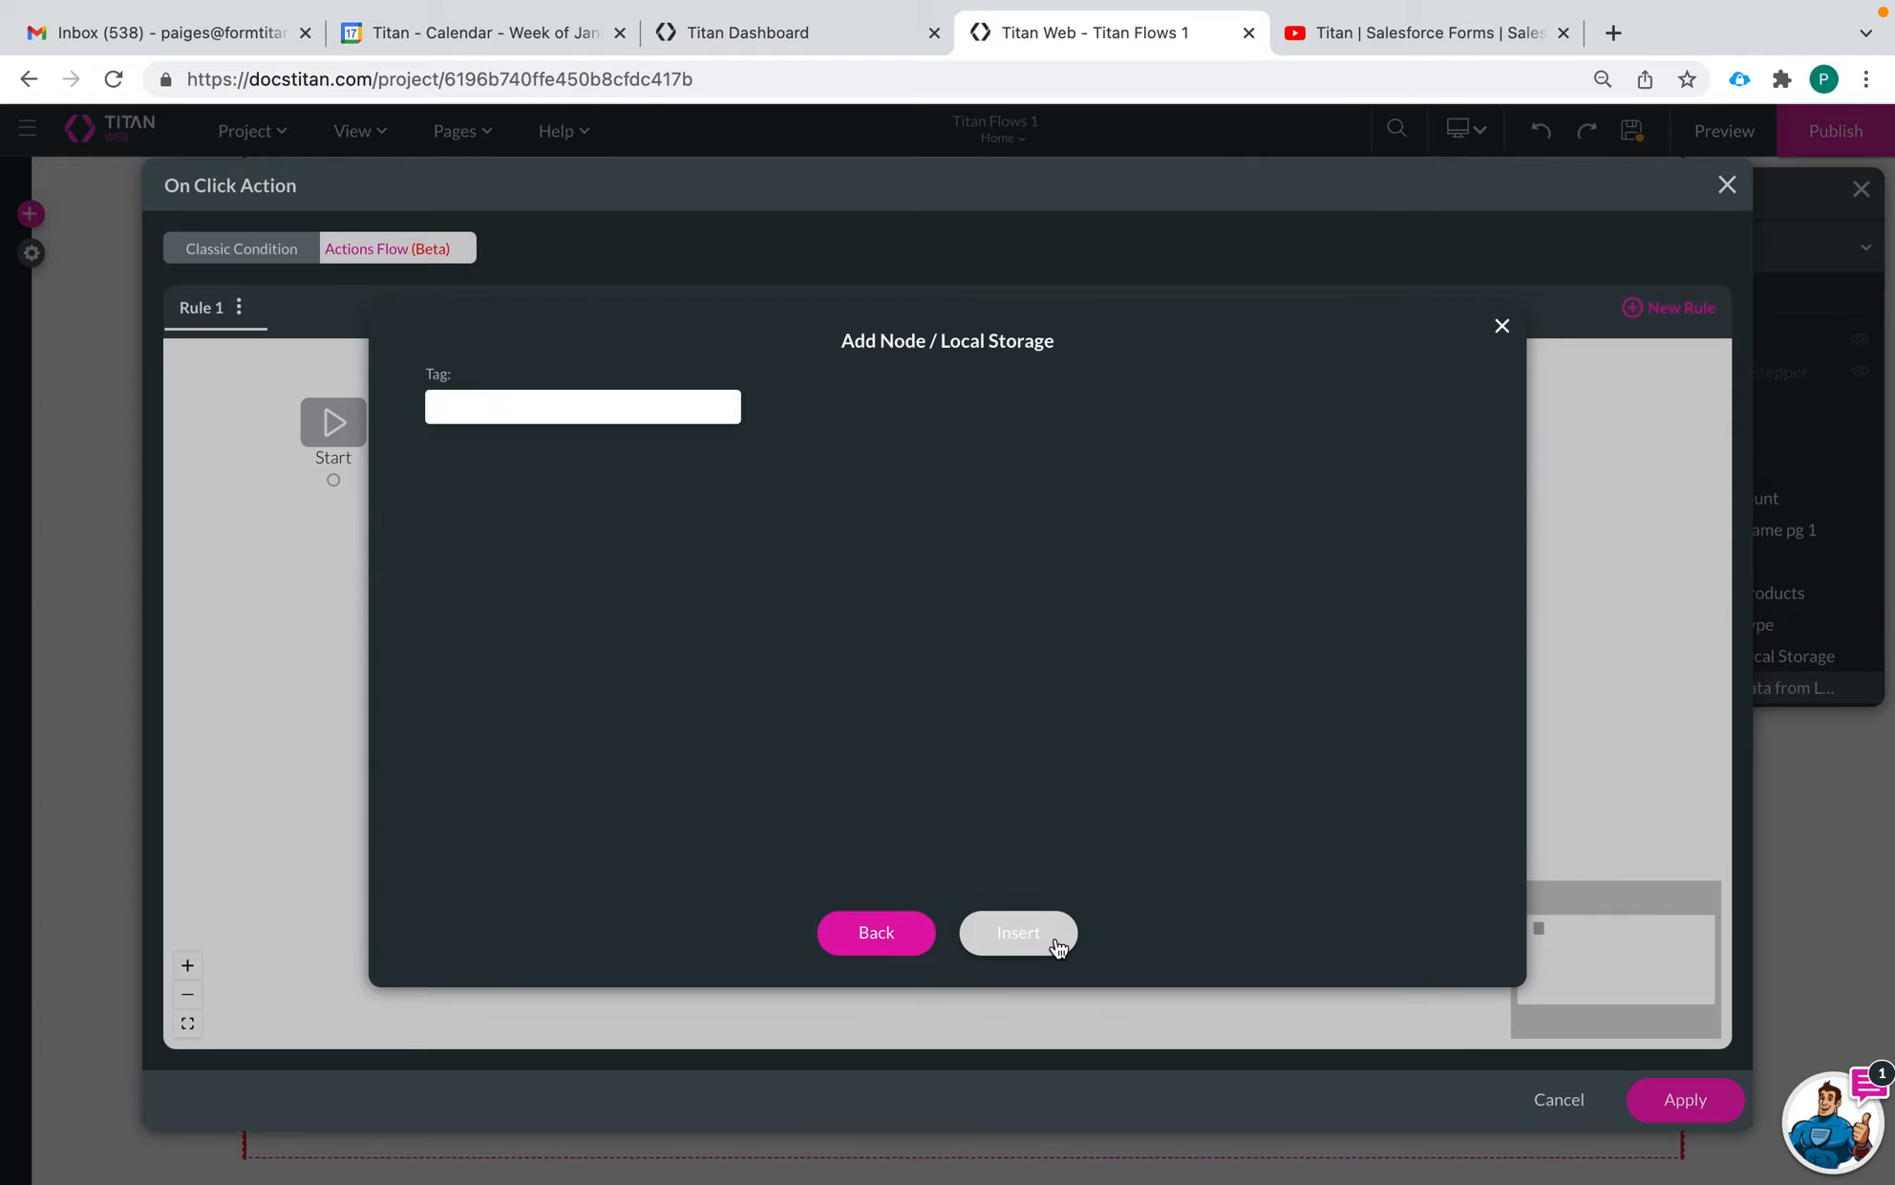
{"action": "left_click", "coordinate": [664, 411]}
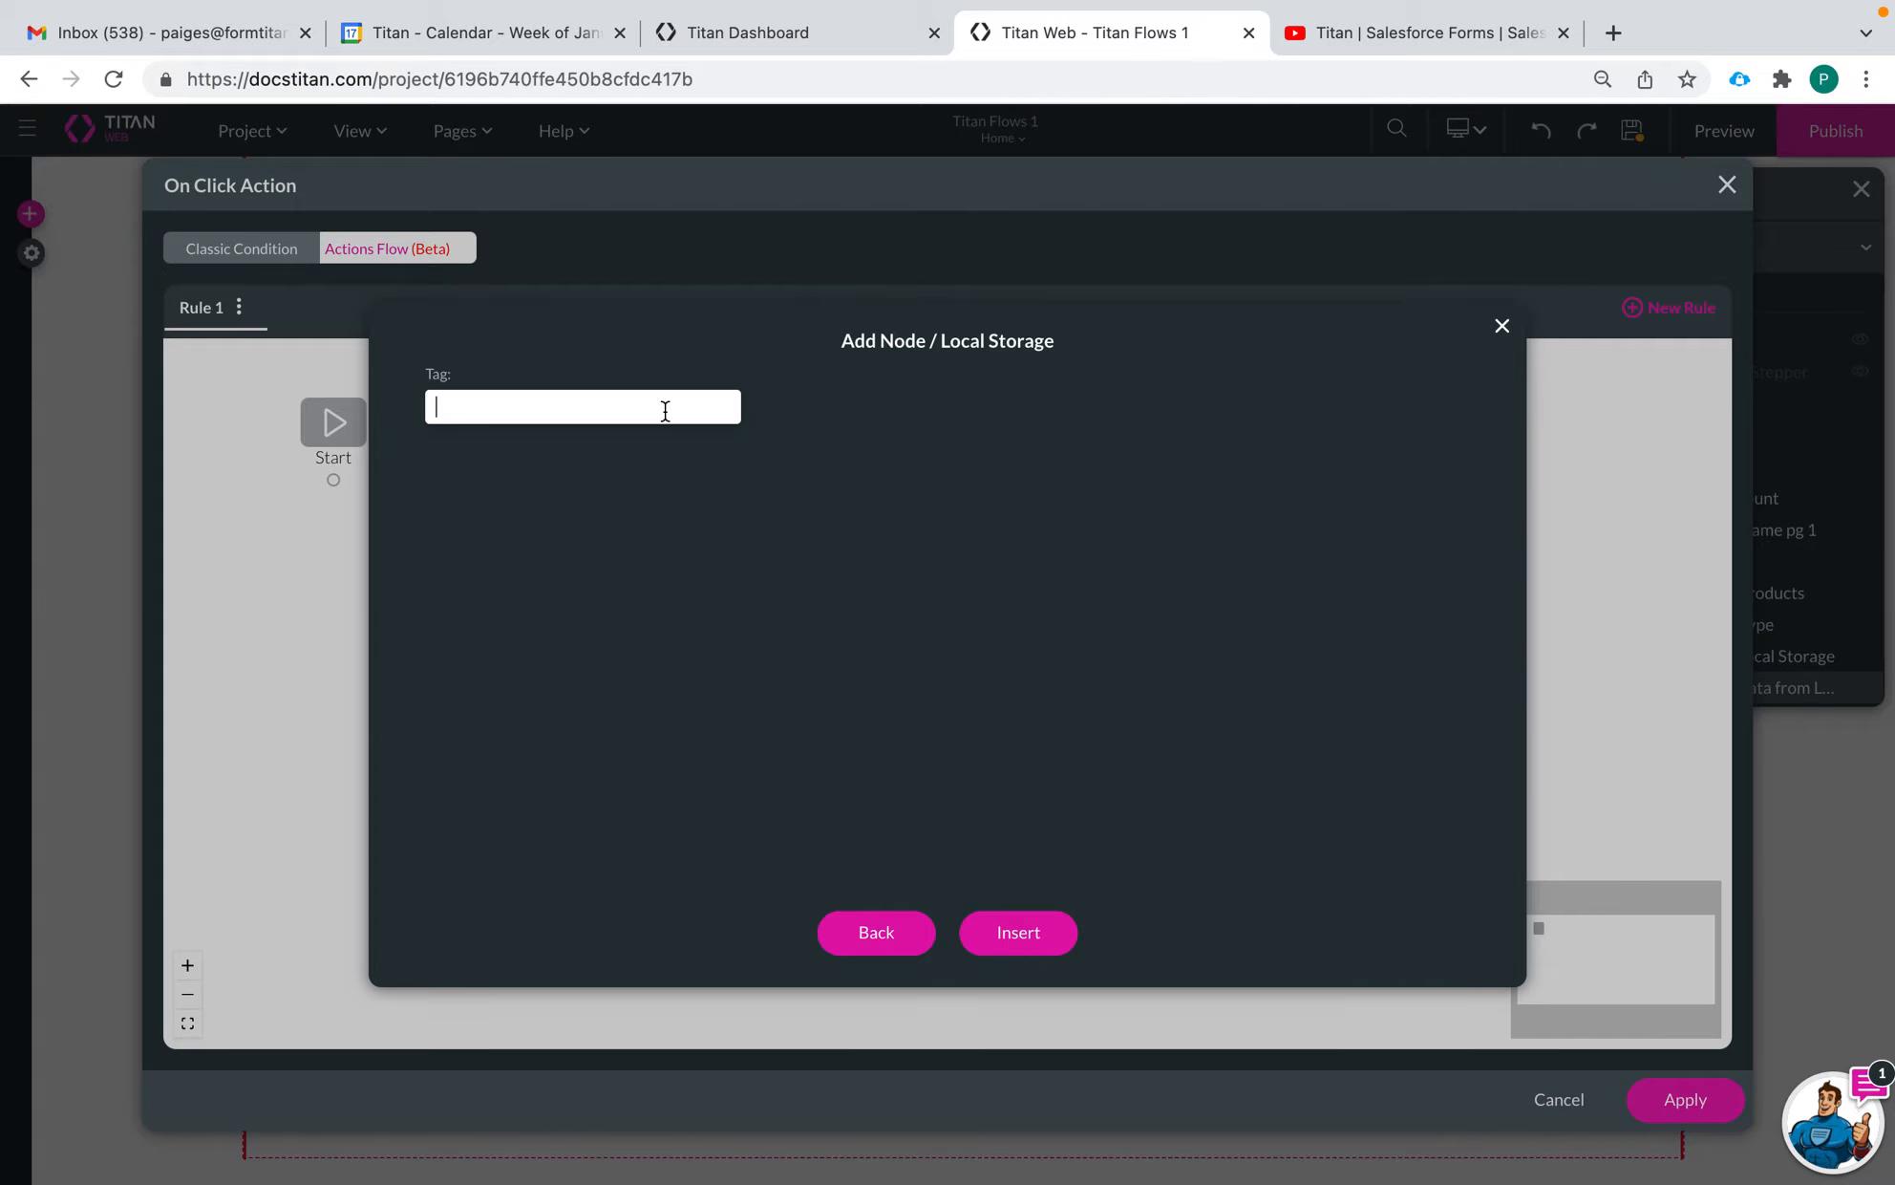
{"action": "type", "text": "Restore D"}
{"action": "type", "text": "ata from Local"}
{"action": "type", "text": " Stot"}
{"action": "type", "text": "rage"}
{"action": "left_click", "coordinate": [1018, 928]}
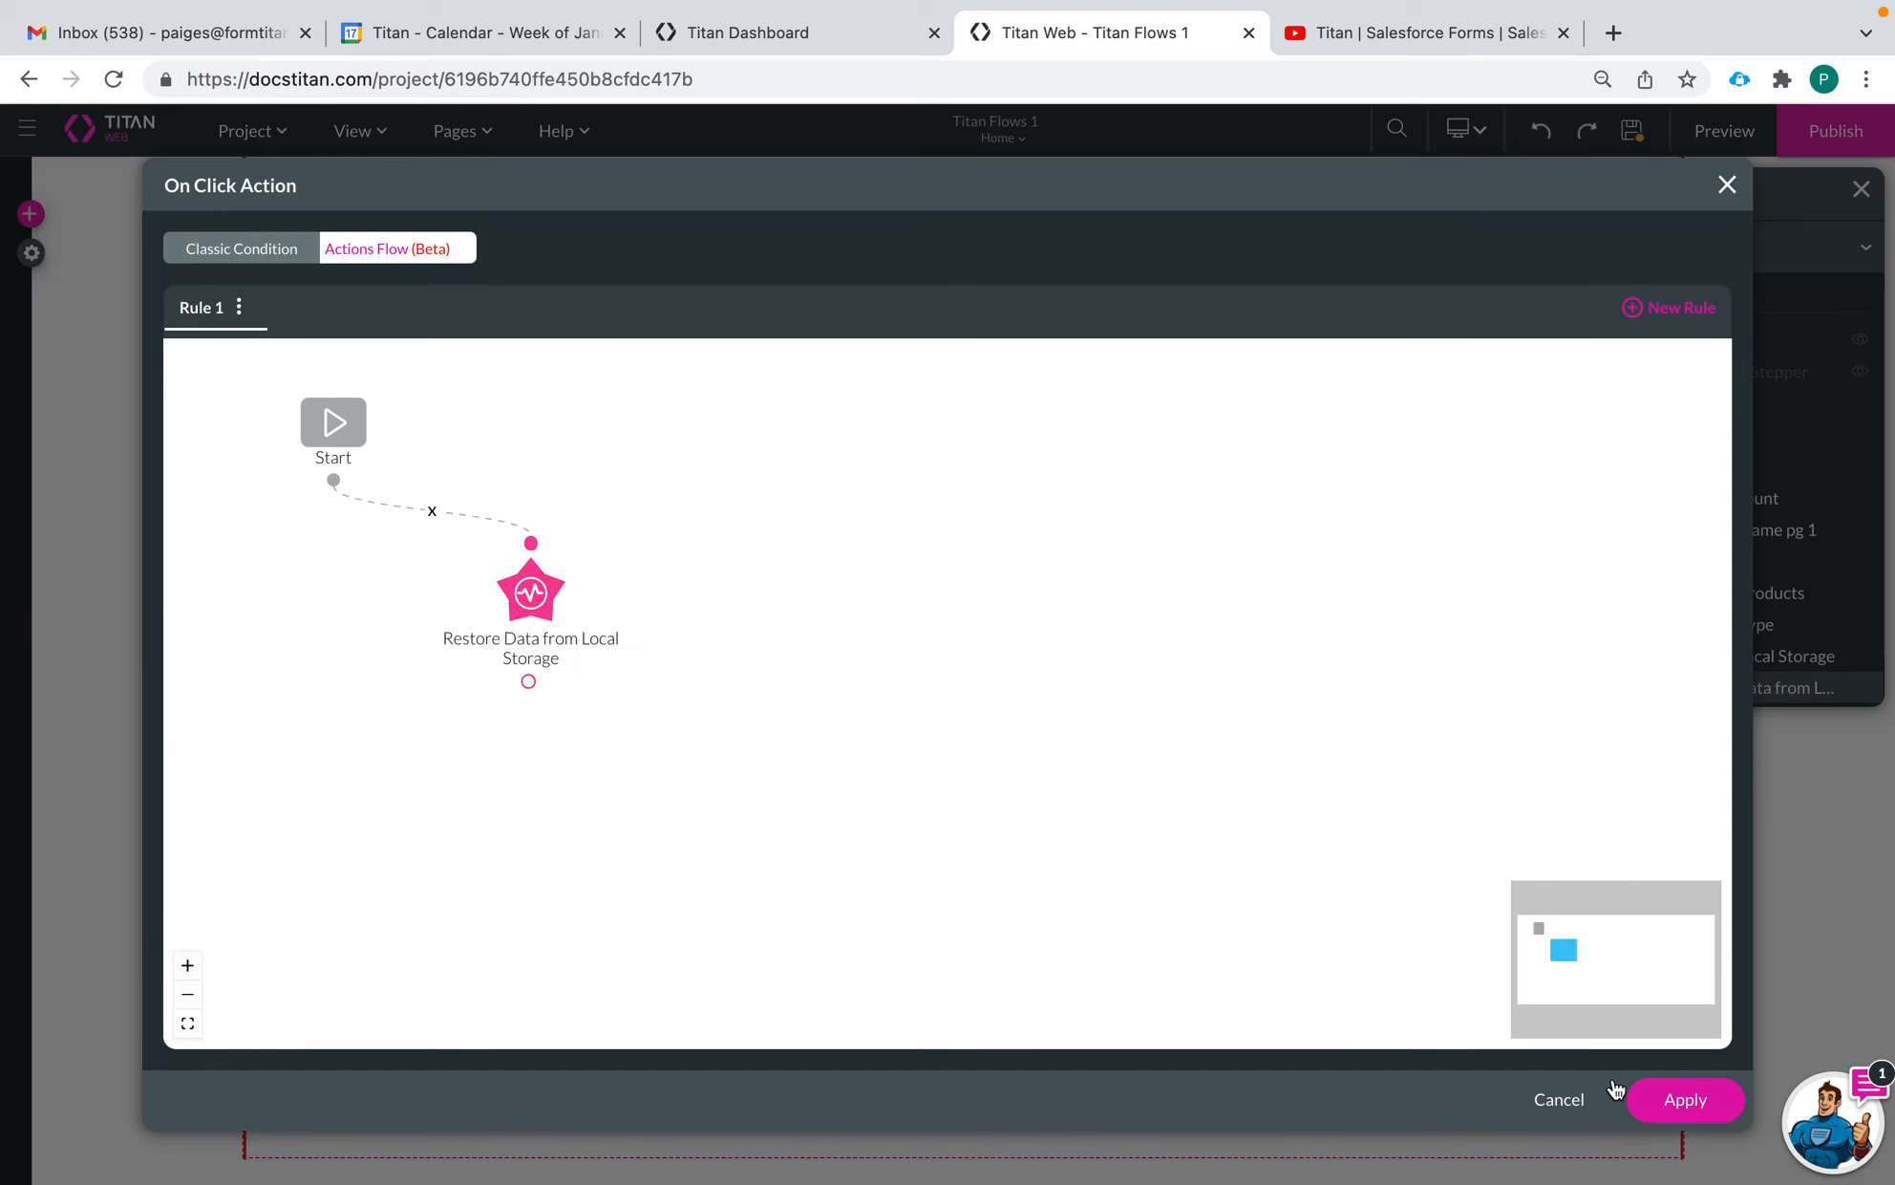
{"action": "left_click", "coordinate": [1687, 1104]}
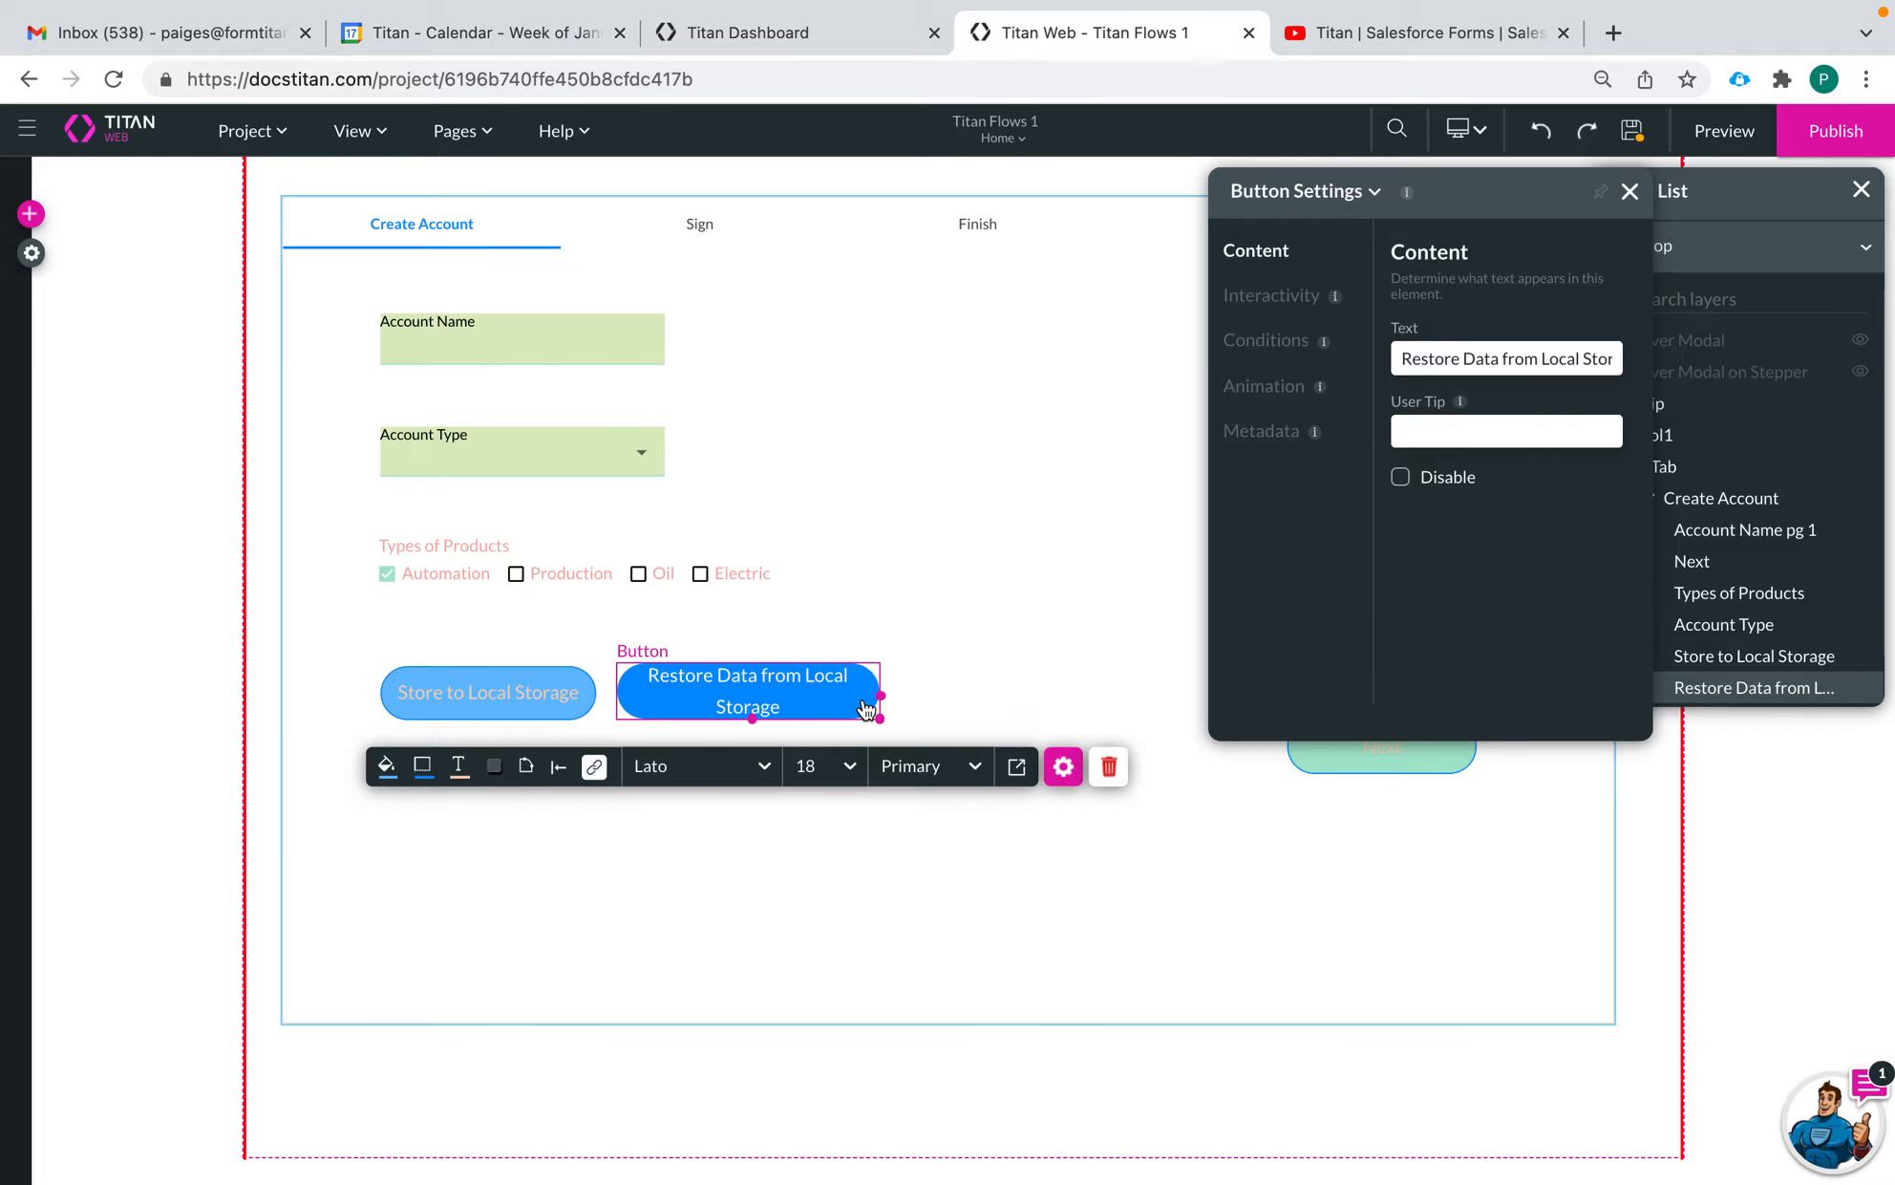
Duplicate the Restore button to its right and change the copy's text to "Invalidate Data on Local Storage"
{"action": "left_click_drag", "start_coordinate": [828, 708], "coordinate": [1094, 718]}
{"action": "left_click", "coordinate": [1345, 774]}
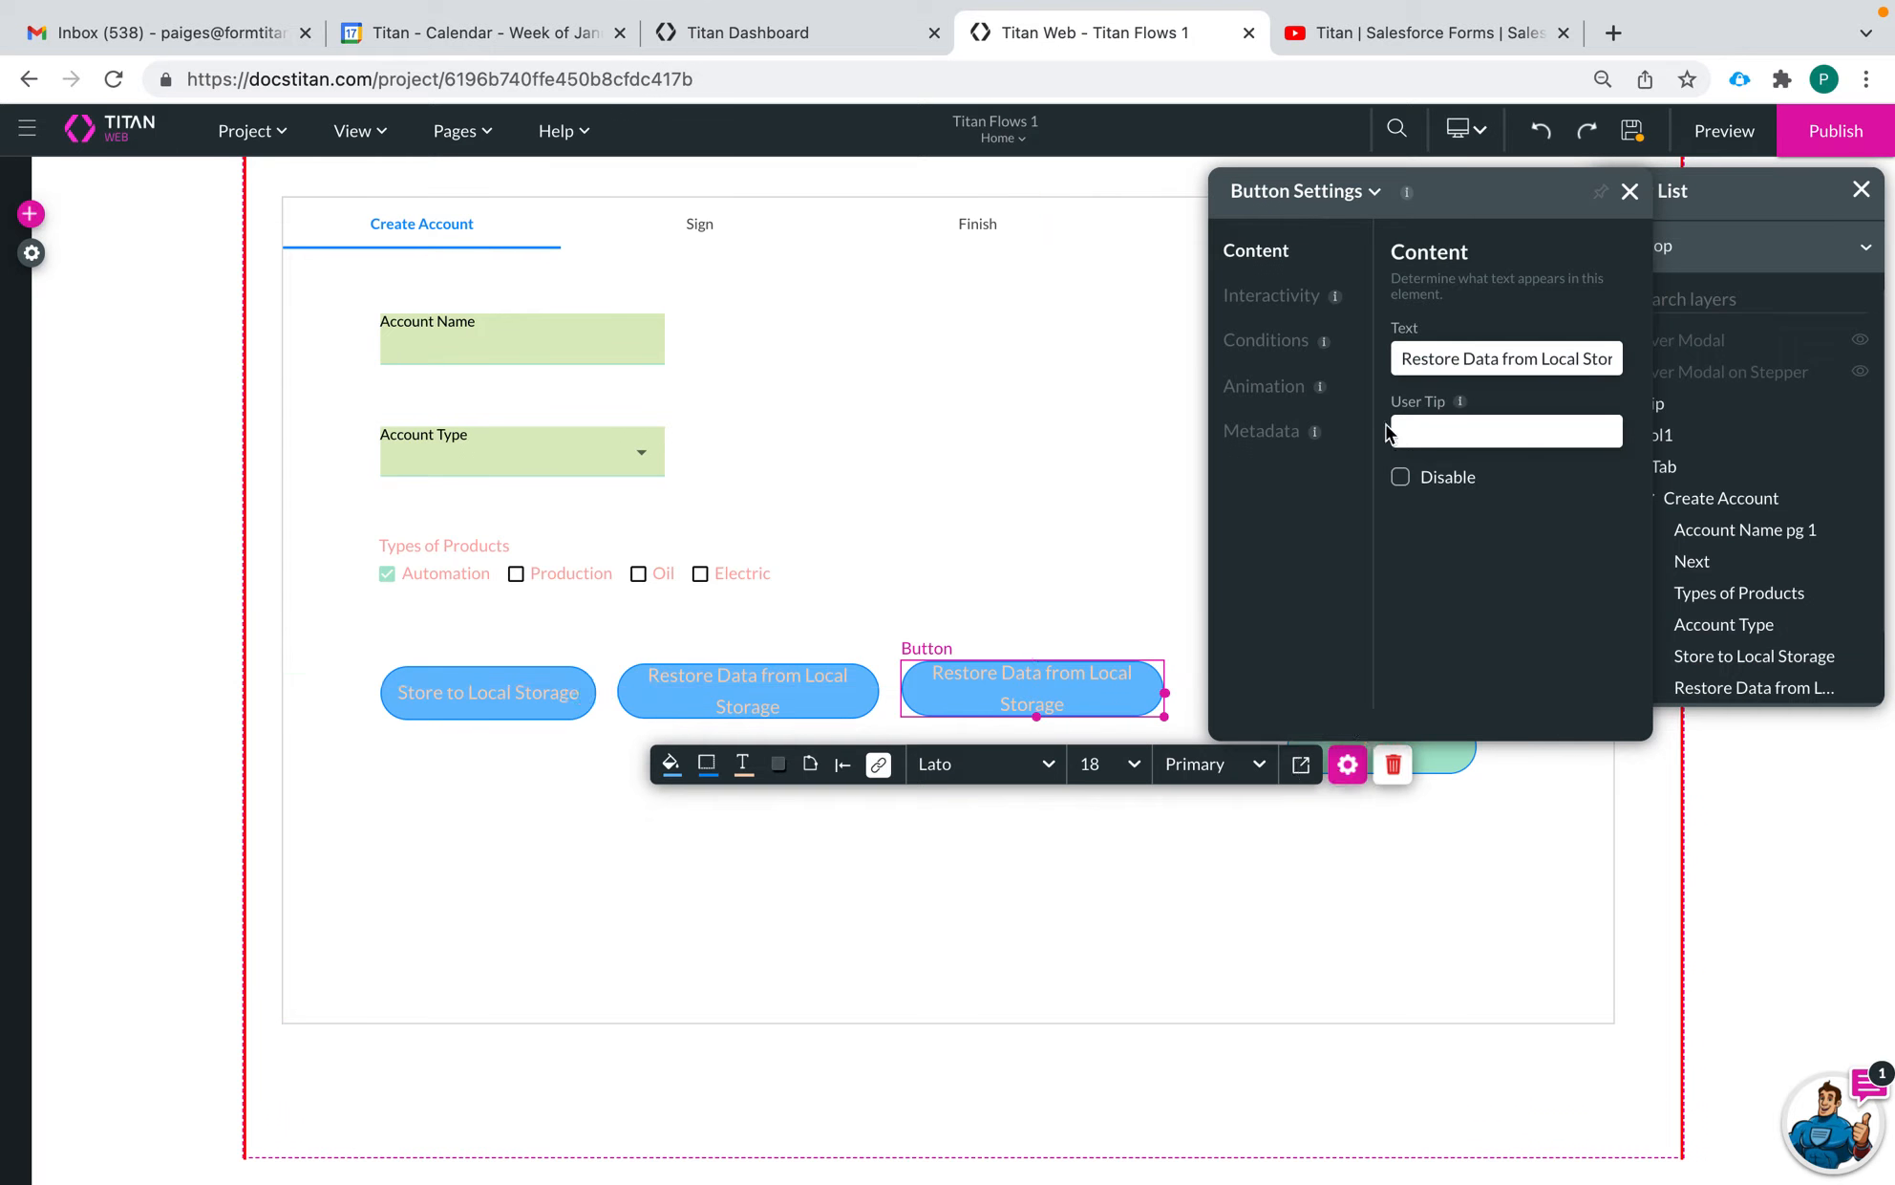
{"action": "left_click", "coordinate": [1401, 359]}
{"action": "left_click_drag", "start_coordinate": [1402, 358], "coordinate": [1513, 359]}
{"action": "key", "text": "BackSpace"}
{"action": "type", "text": "In"}
{"action": "type", "text": "va"}
{"action": "type", "text": "lidate Data"}
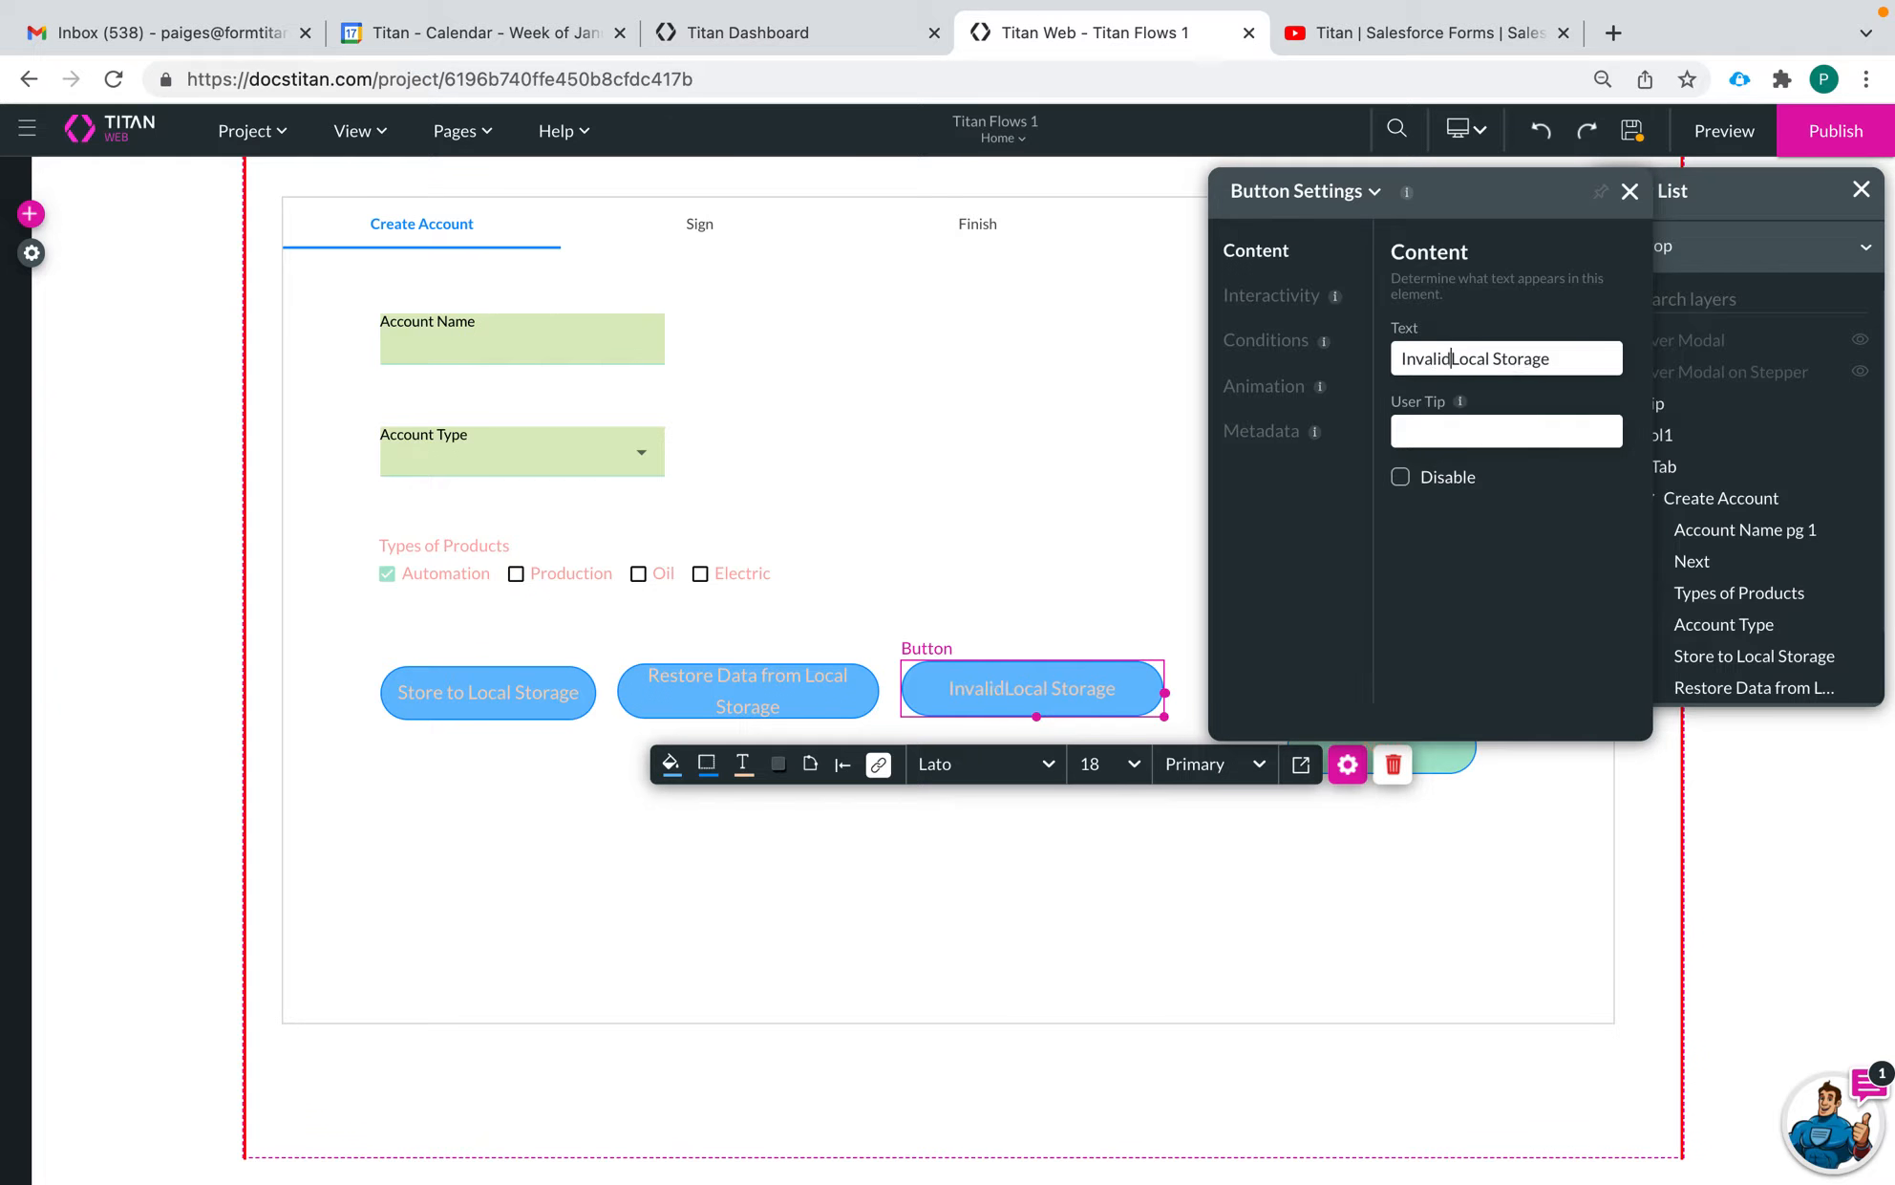
{"action": "type", "text": " on"}
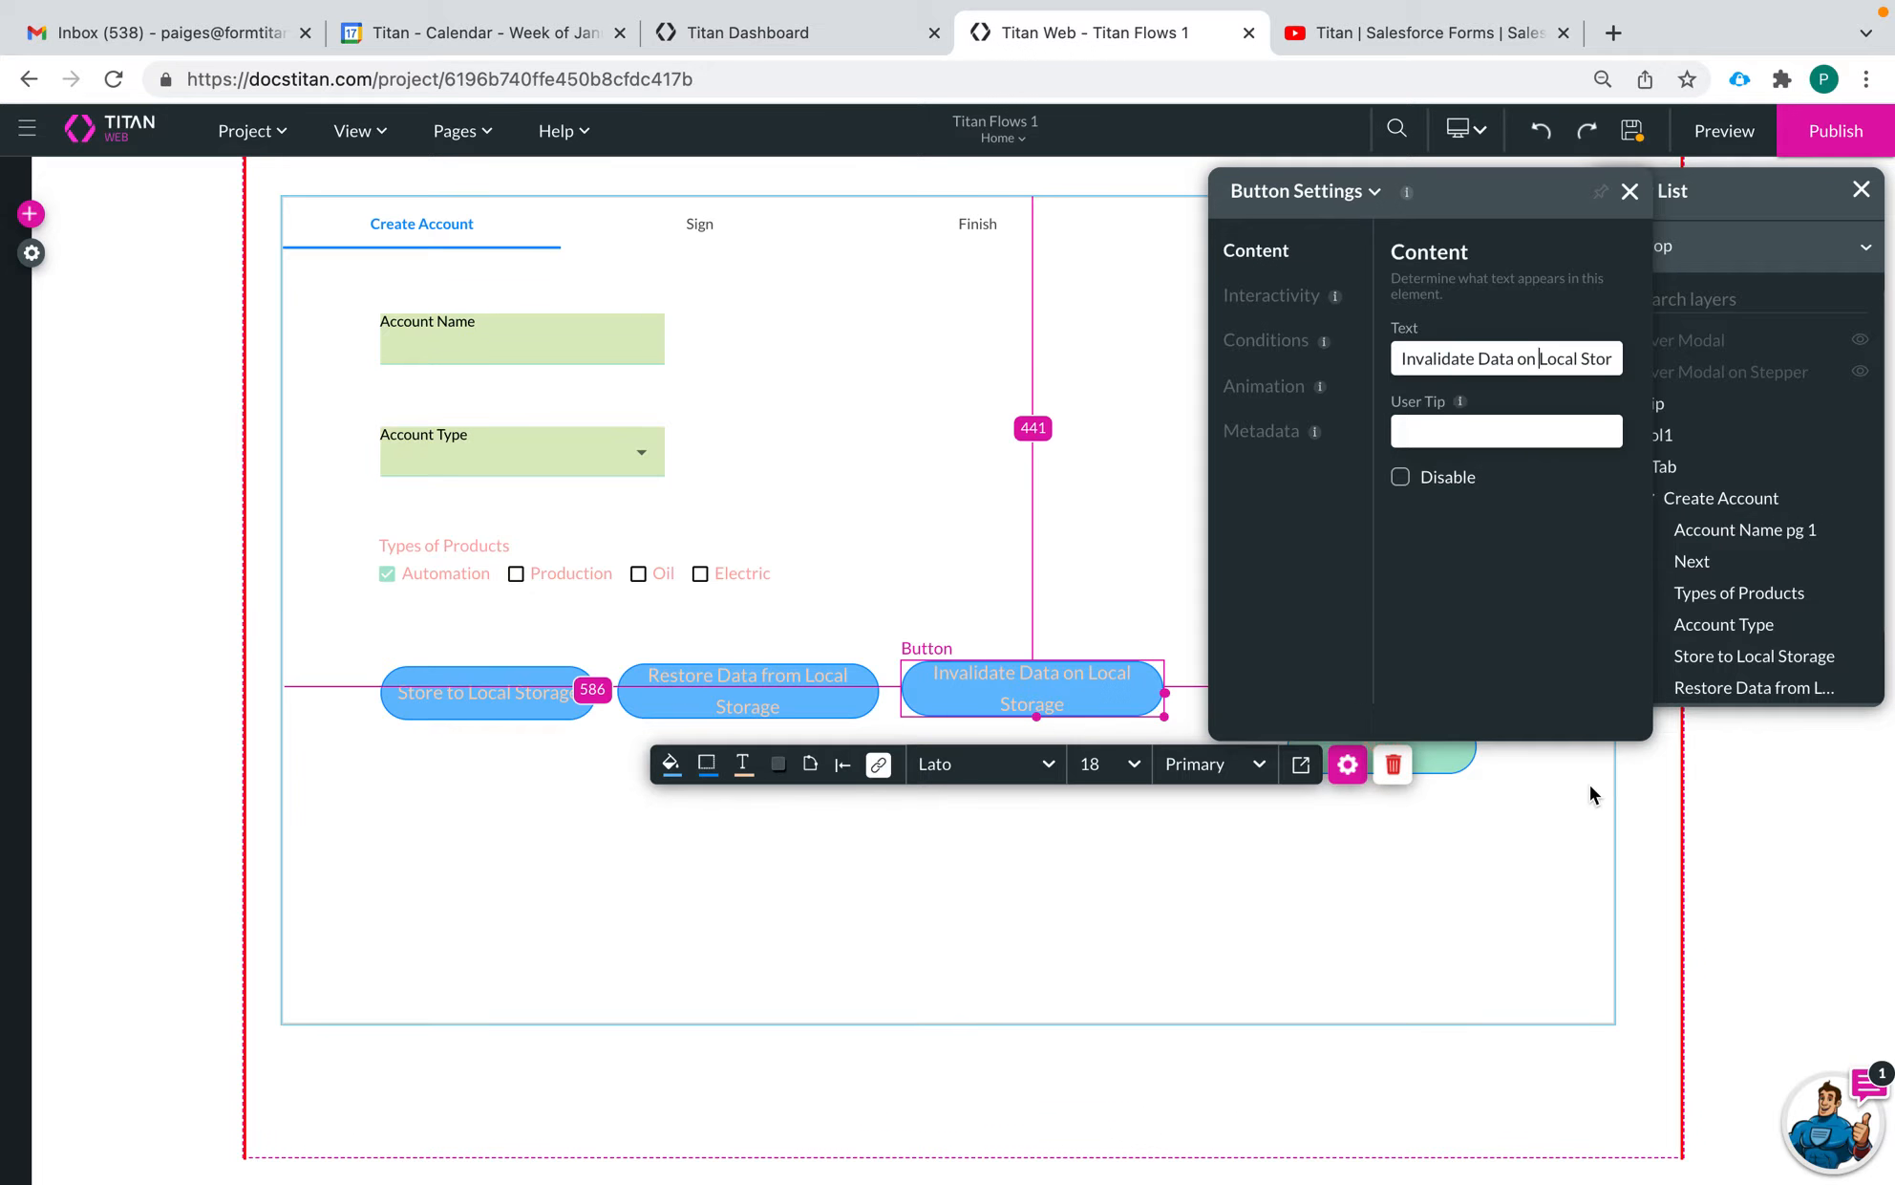
{"action": "left_click", "coordinate": [1341, 880]}
Begin a Local Storage system action node in the Invalidate button's on-click Actions Flow
{"action": "left_click", "coordinate": [994, 701]}
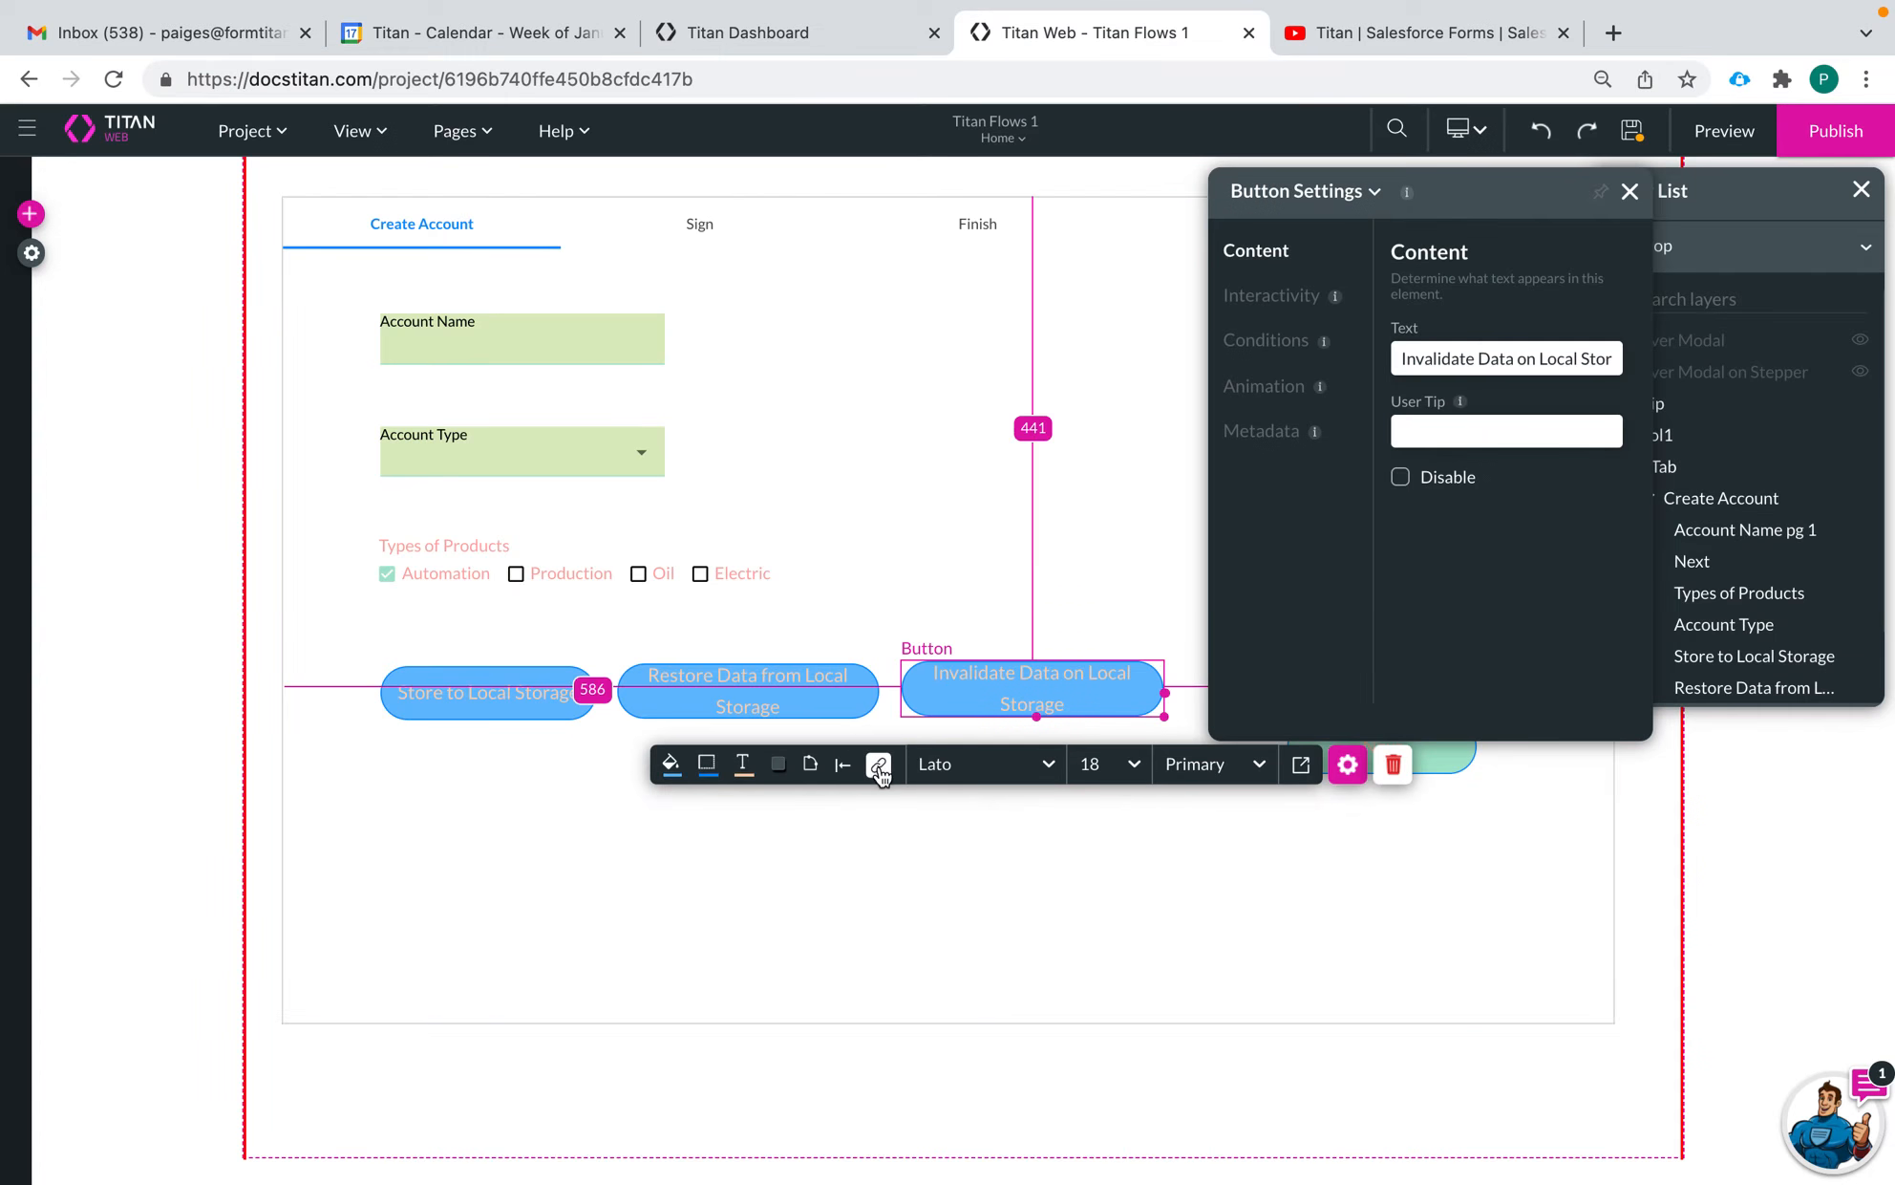
{"action": "left_click", "coordinate": [878, 765]}
{"action": "left_click", "coordinate": [374, 265]}
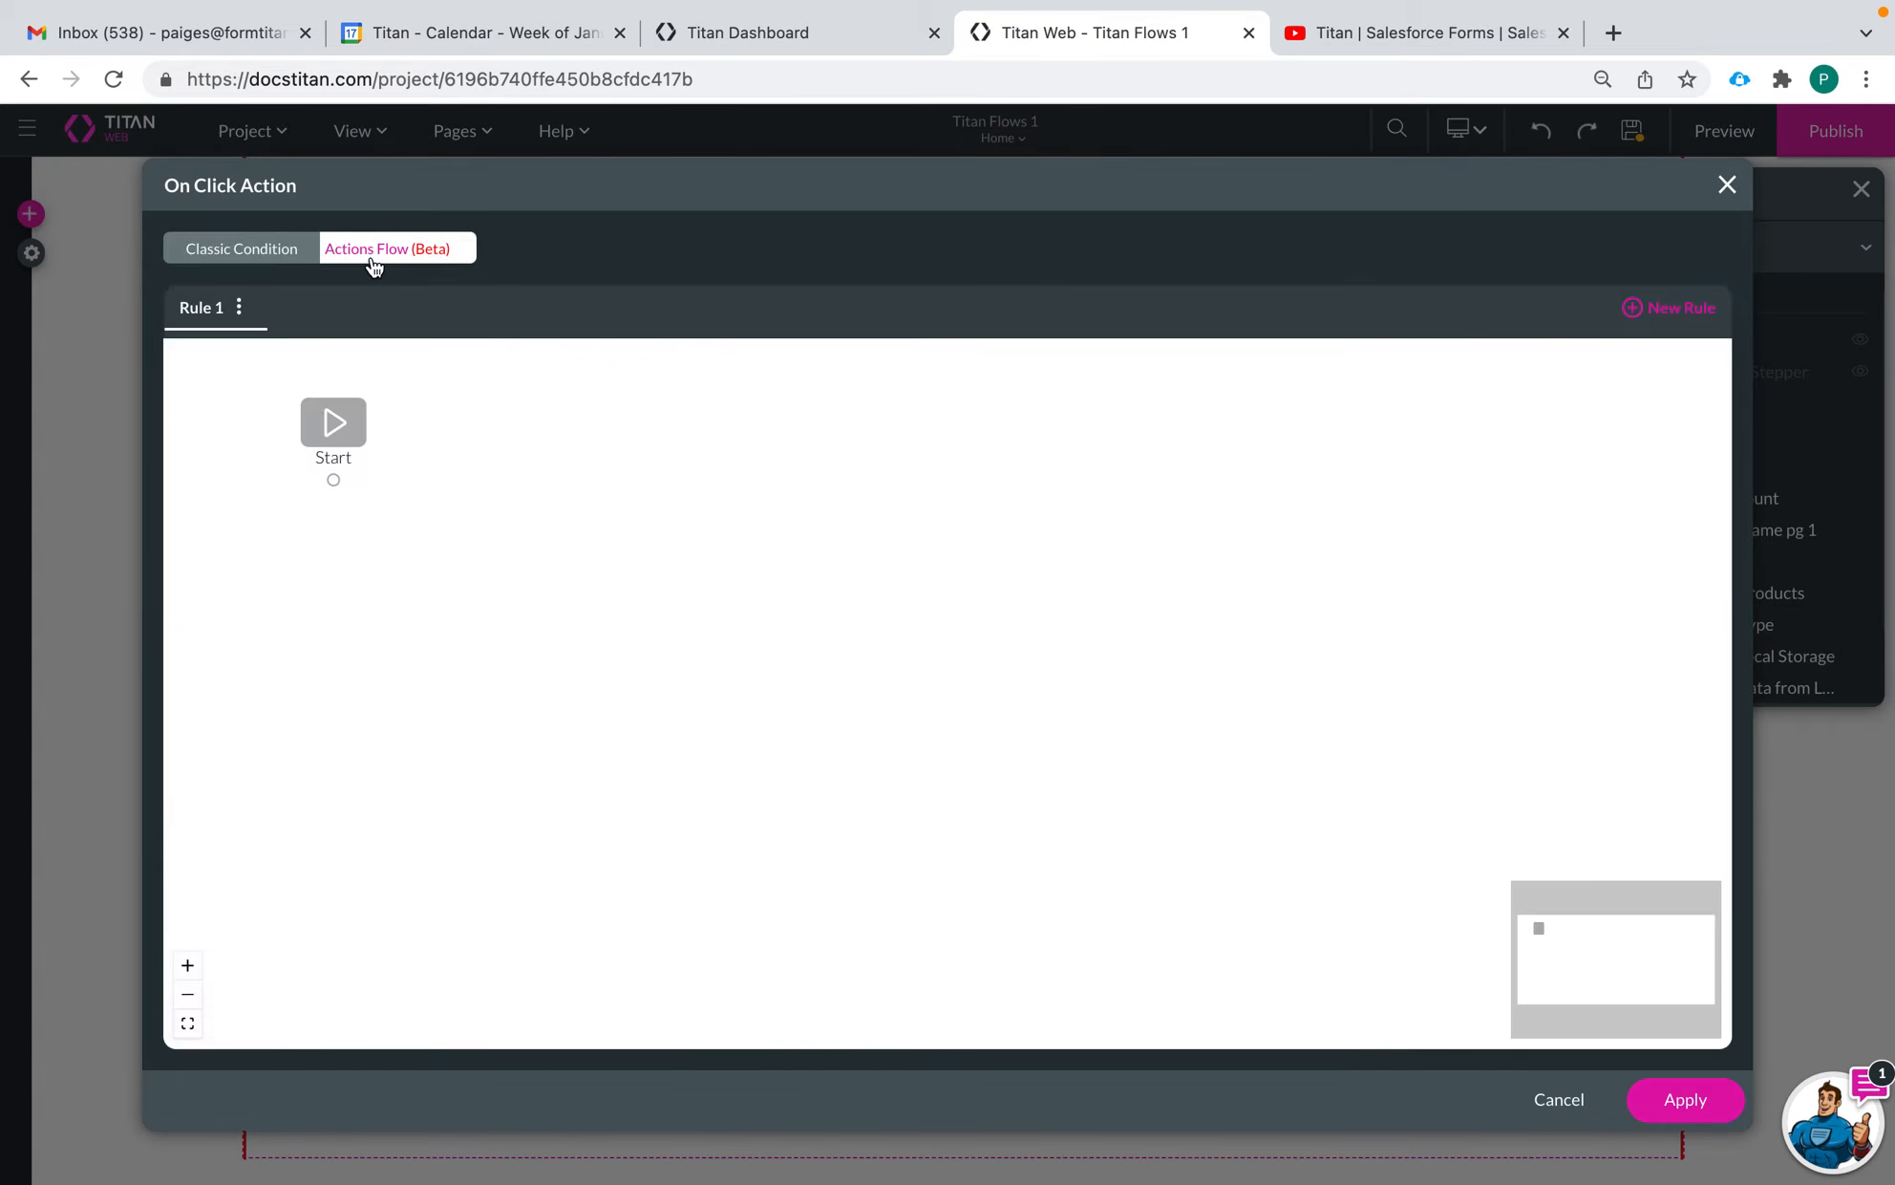
{"action": "left_click", "coordinate": [358, 479]}
{"action": "left_click", "coordinate": [1134, 474]}
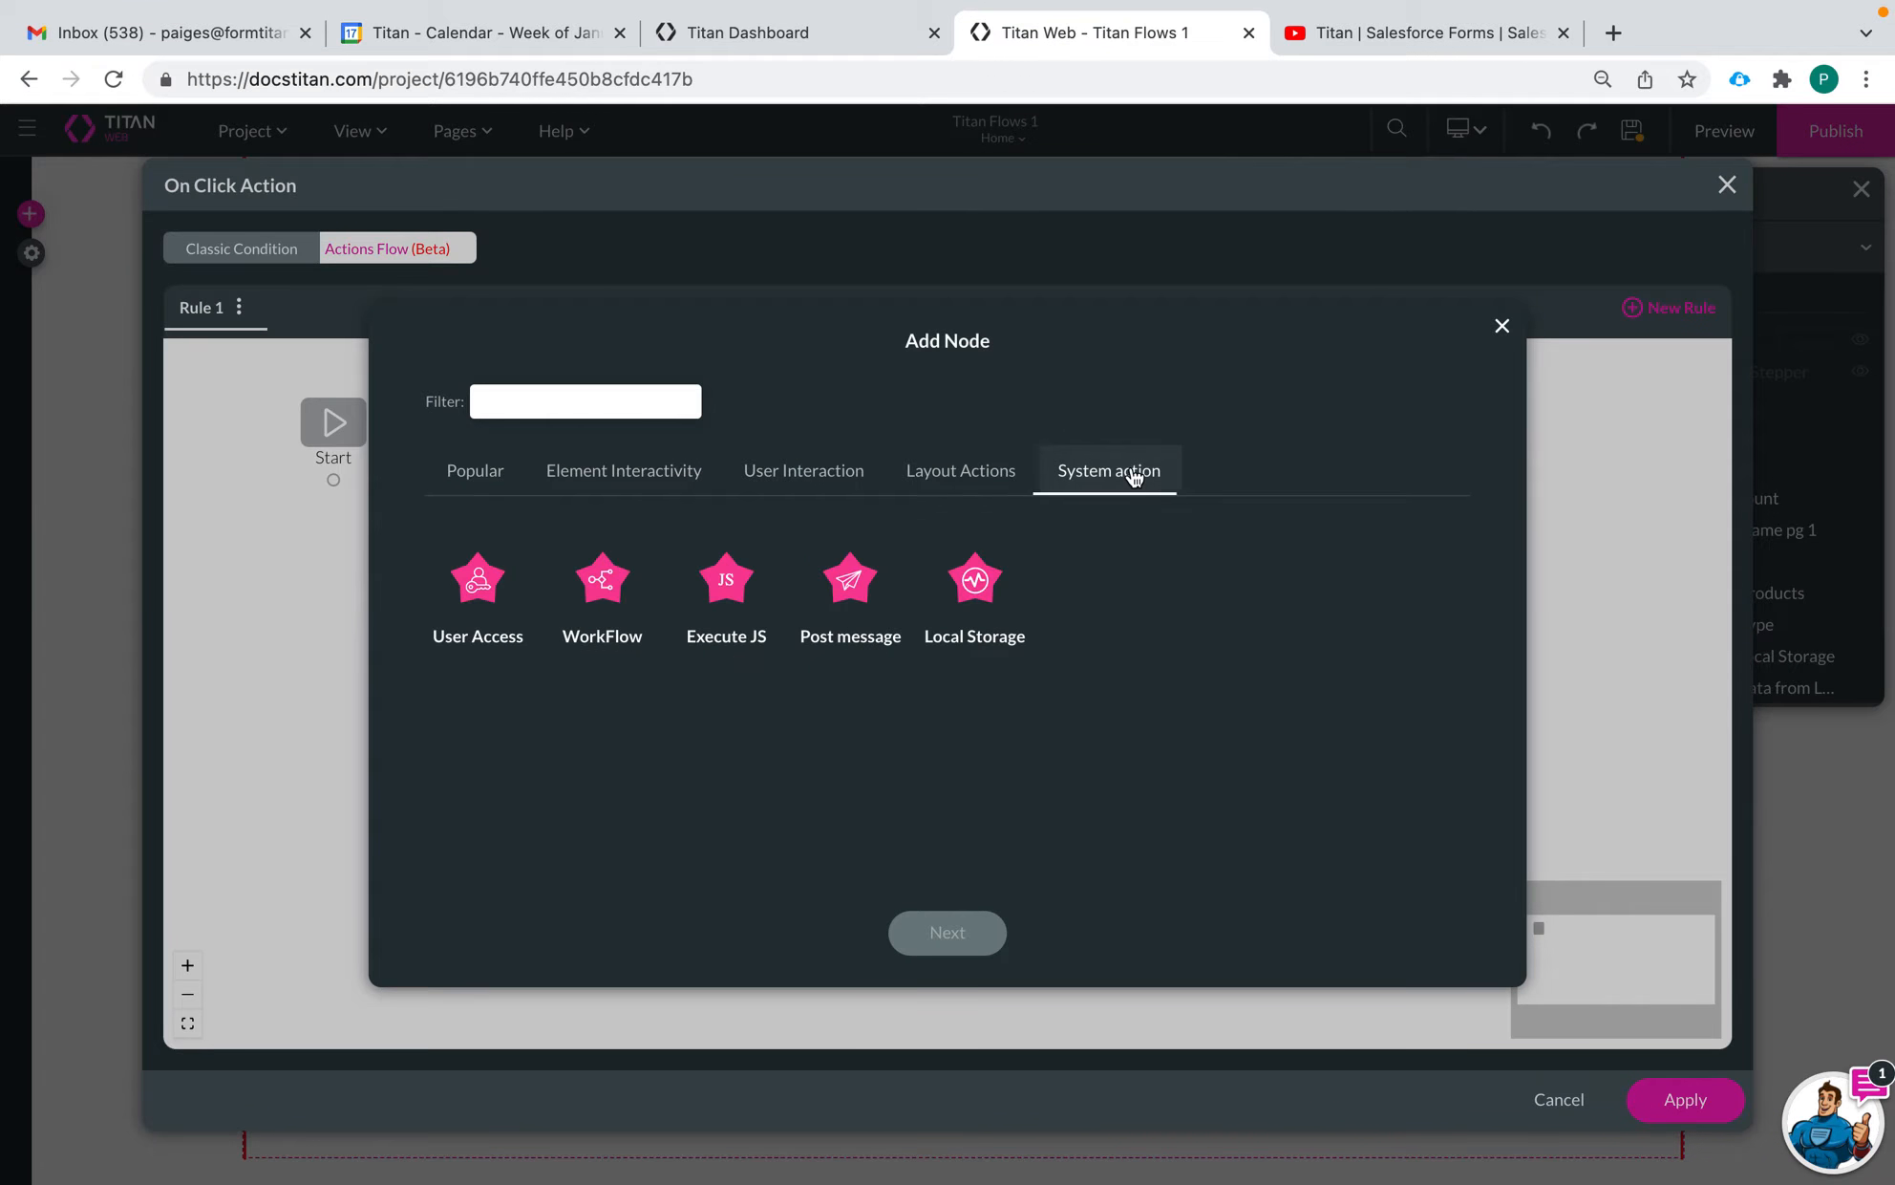
{"action": "left_click", "coordinate": [998, 600]}
{"action": "left_click", "coordinate": [980, 934]}
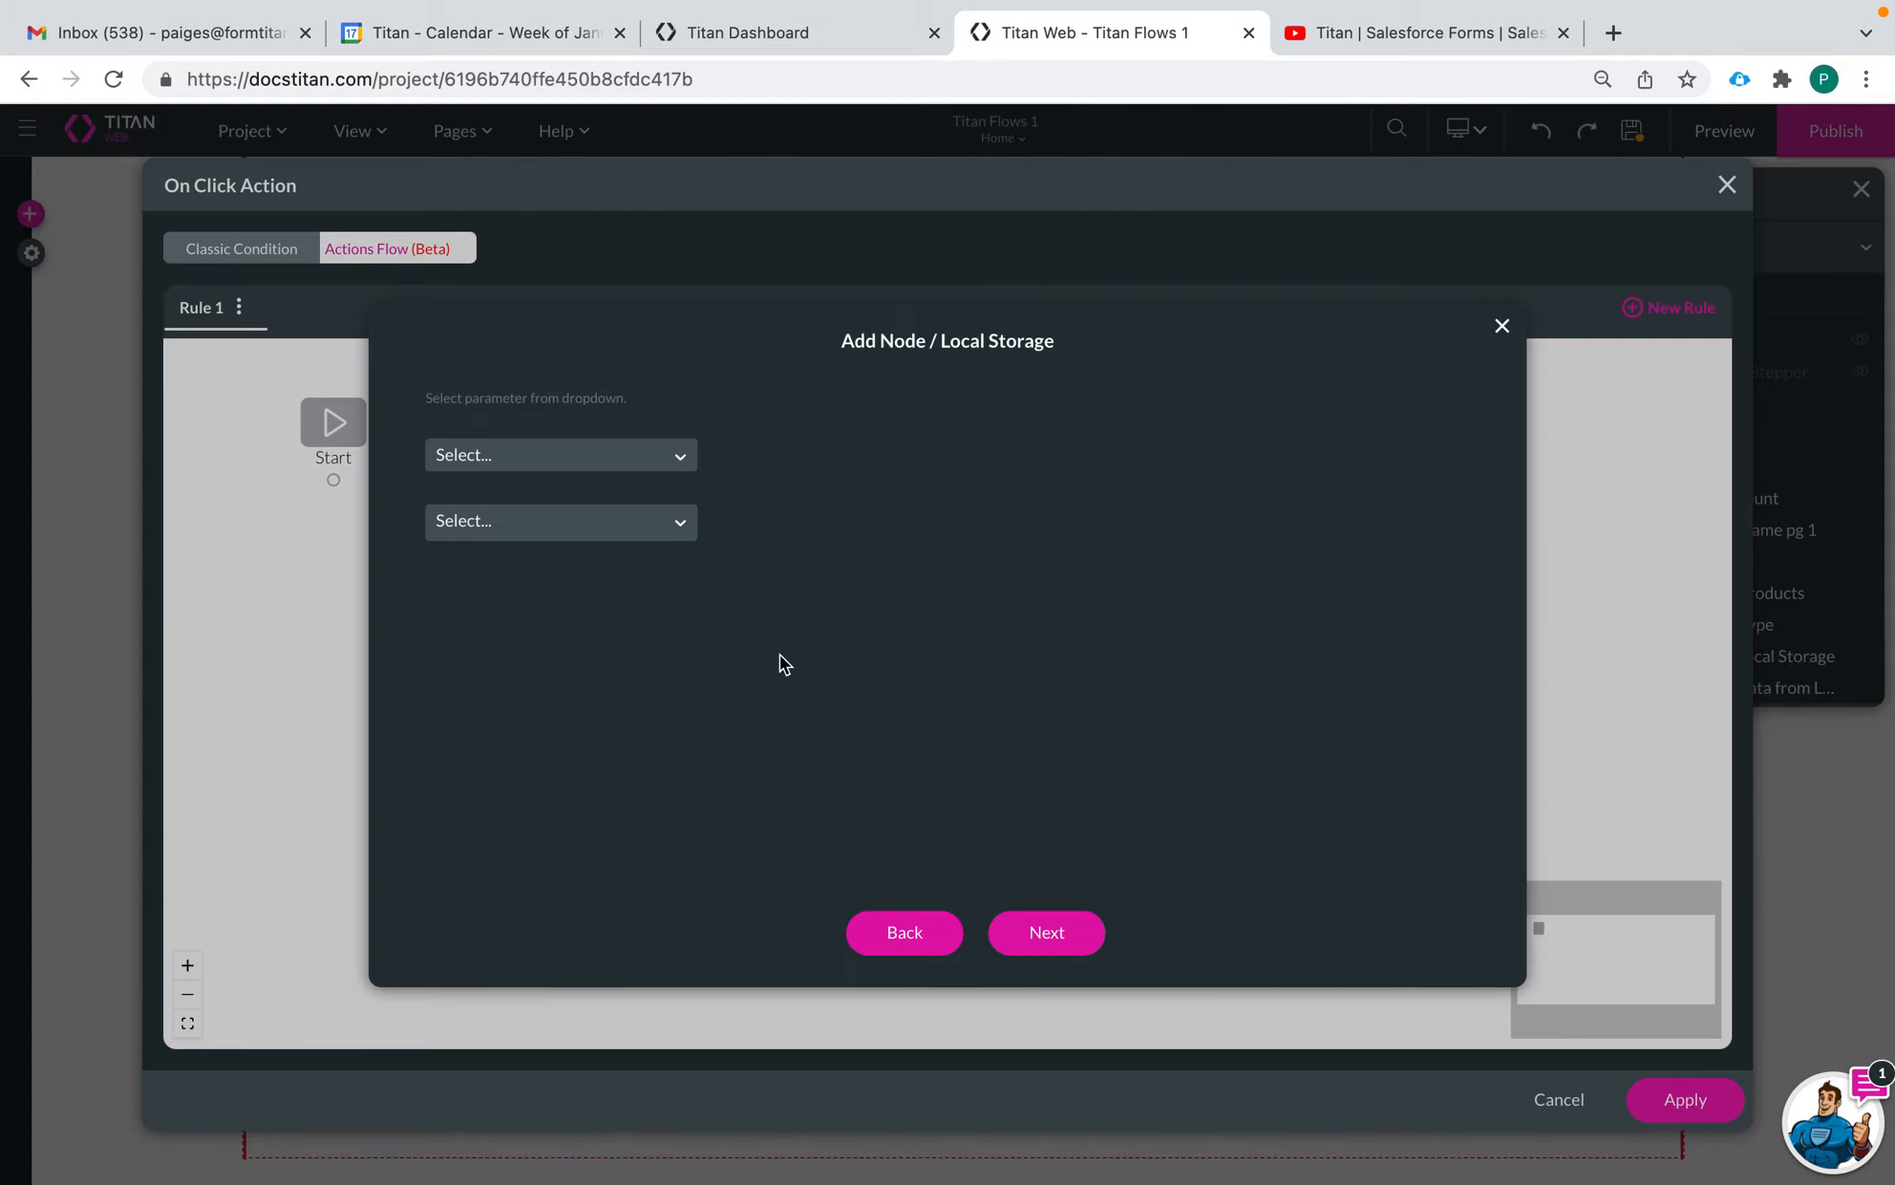
Set the node's operation to Invalidate with the scope On Page and choose the Home page
{"action": "left_click", "coordinate": [541, 453]}
{"action": "left_click", "coordinate": [554, 630]}
{"action": "left_click", "coordinate": [602, 521]}
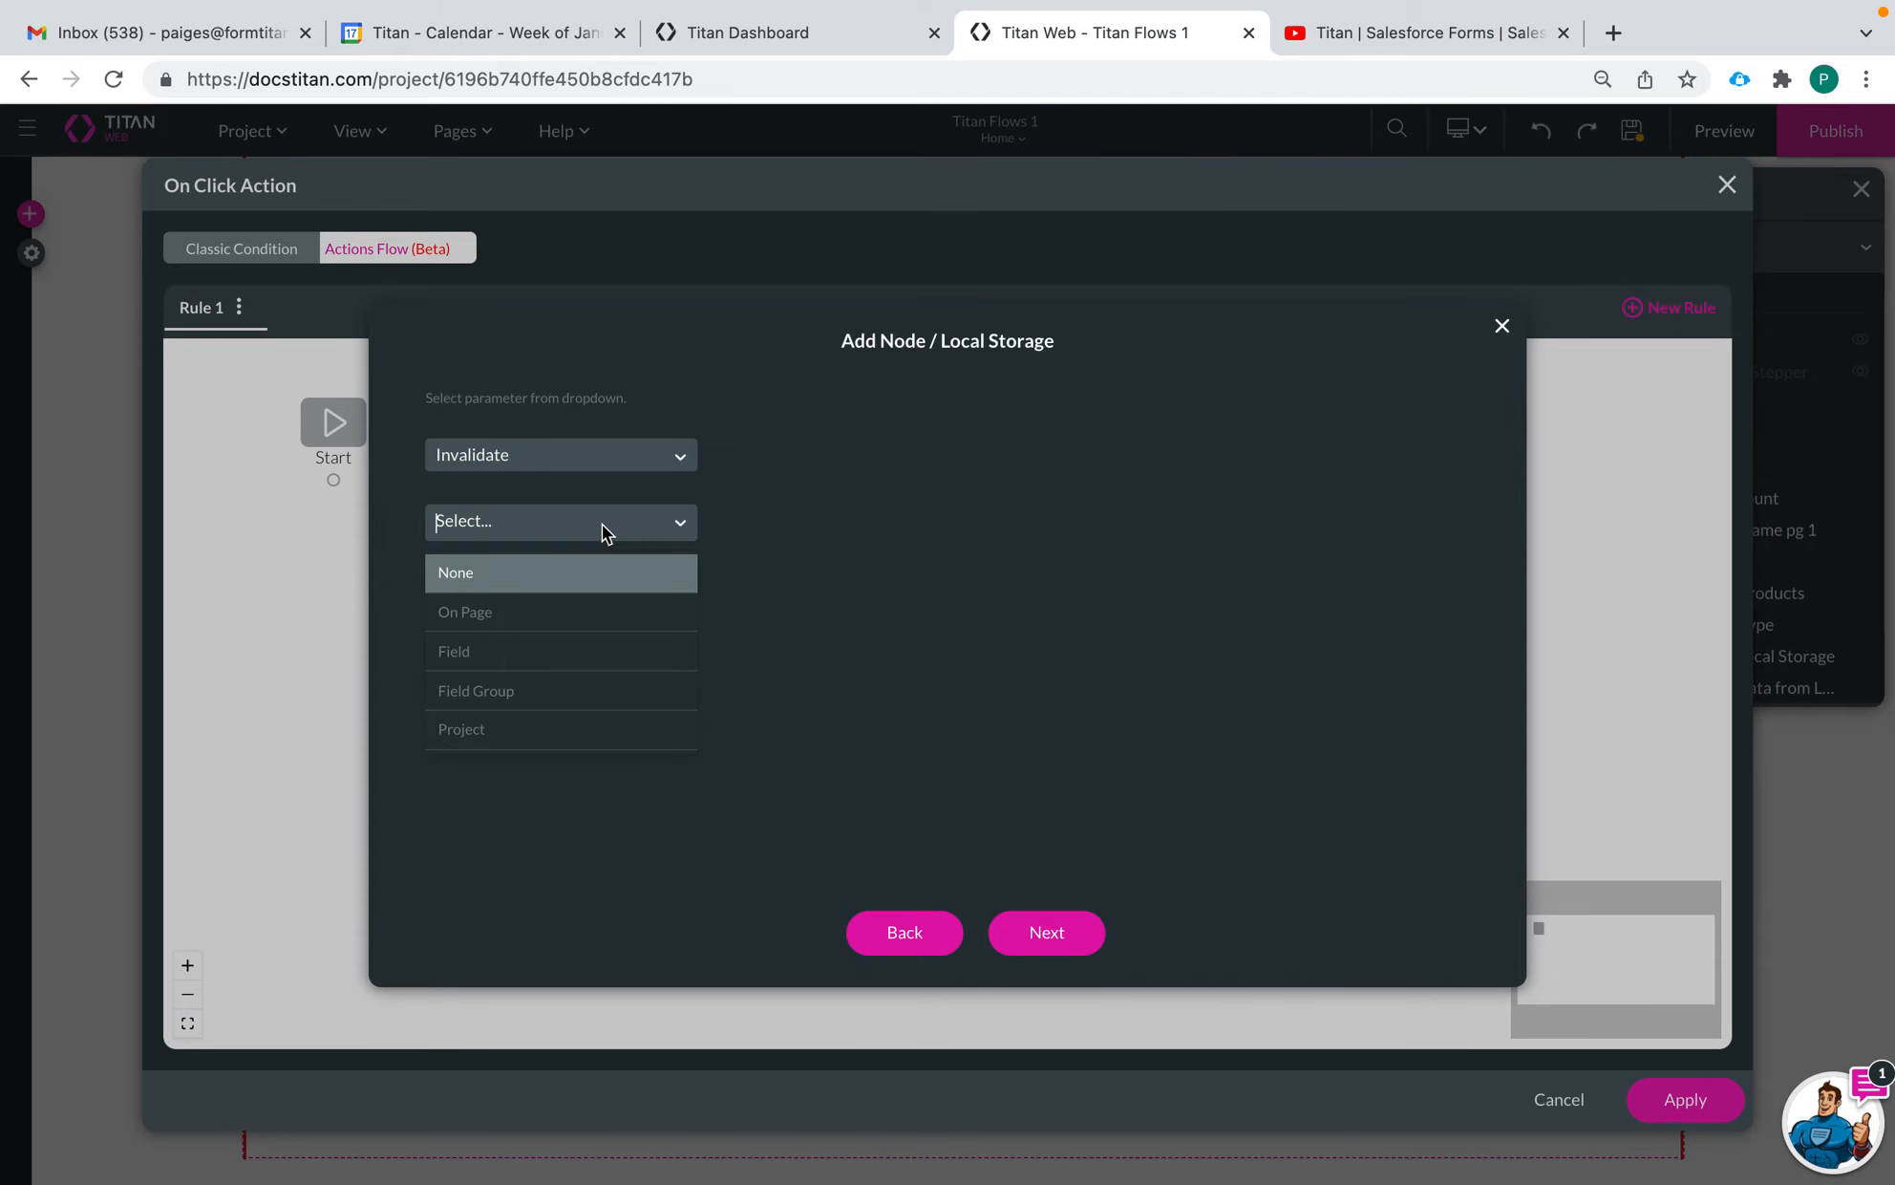
{"action": "left_click", "coordinate": [594, 611]}
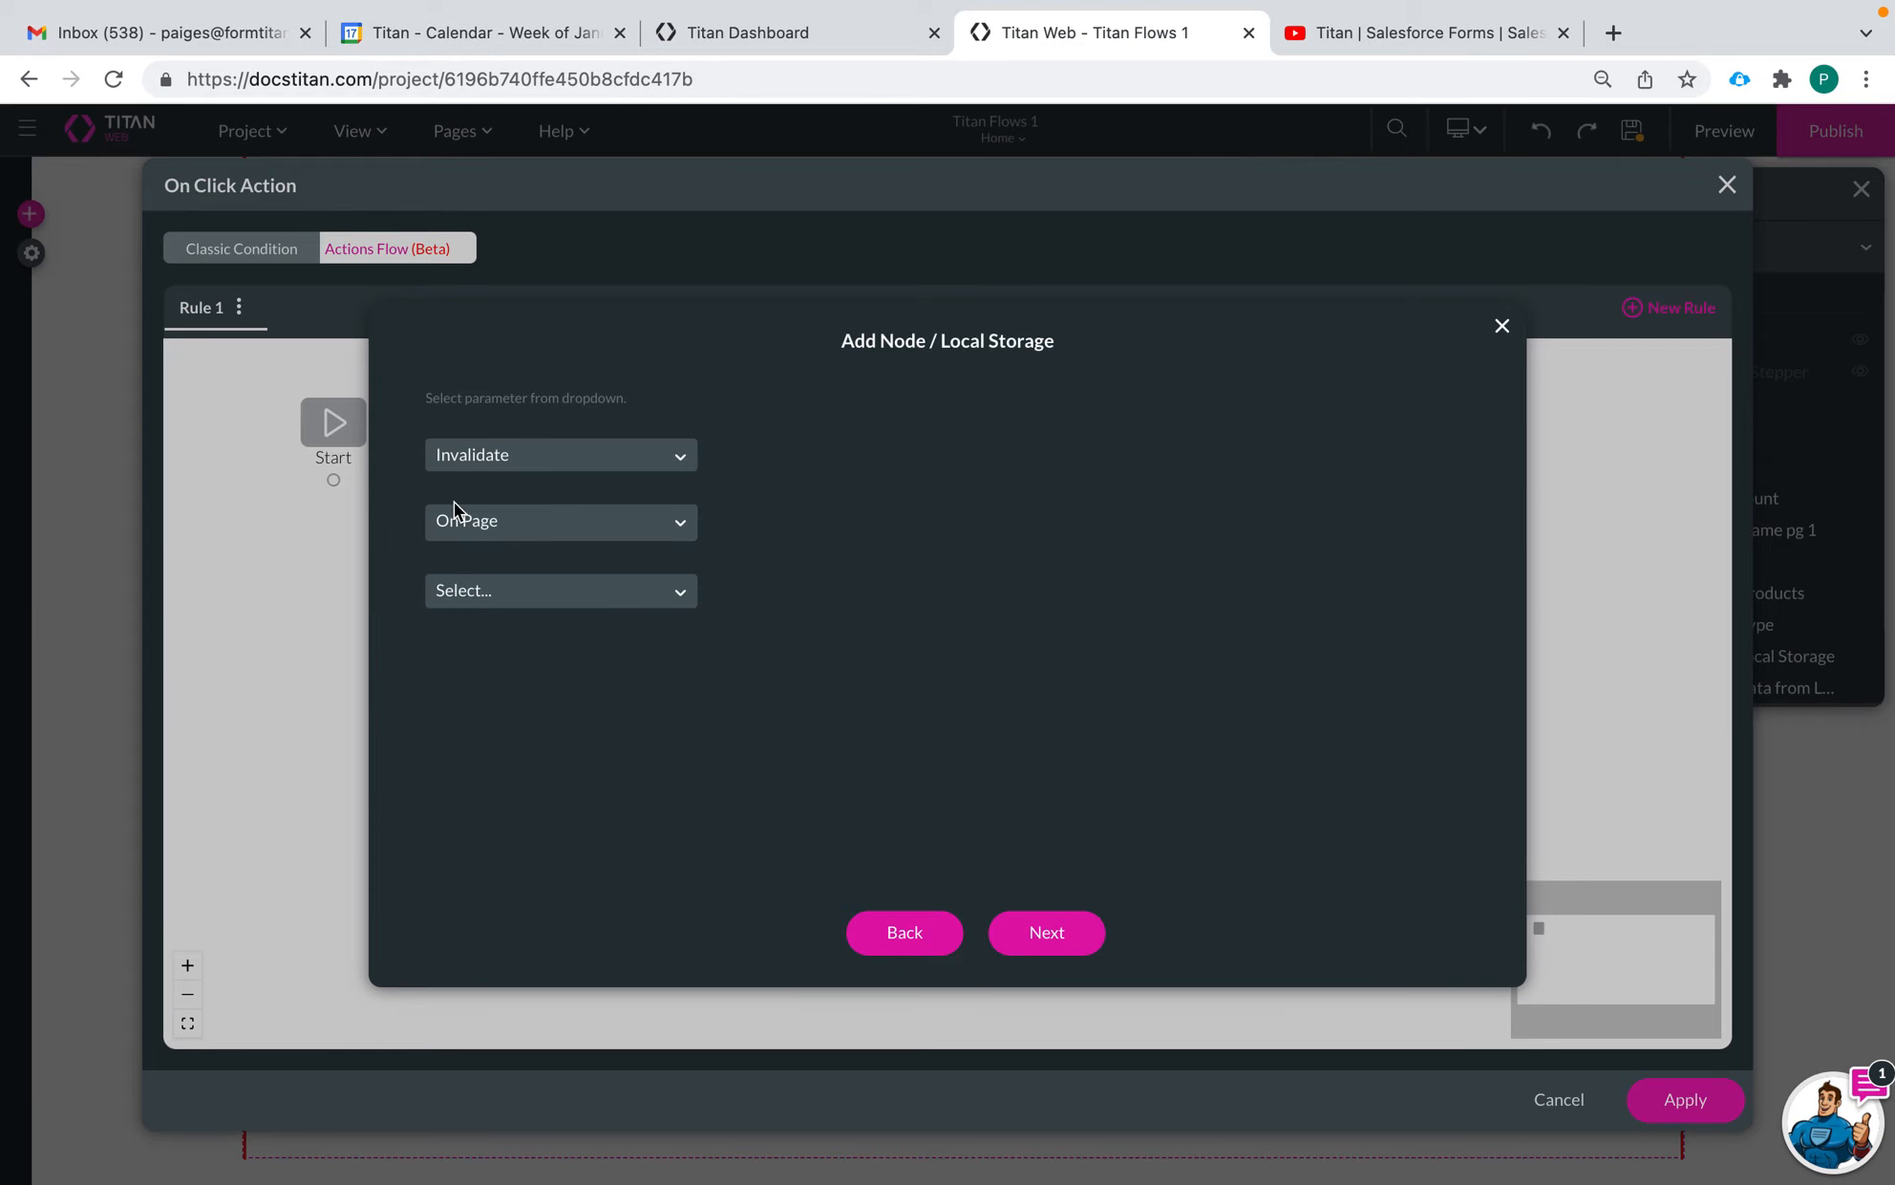
{"action": "left_click", "coordinate": [515, 585]}
{"action": "left_click", "coordinate": [497, 640]}
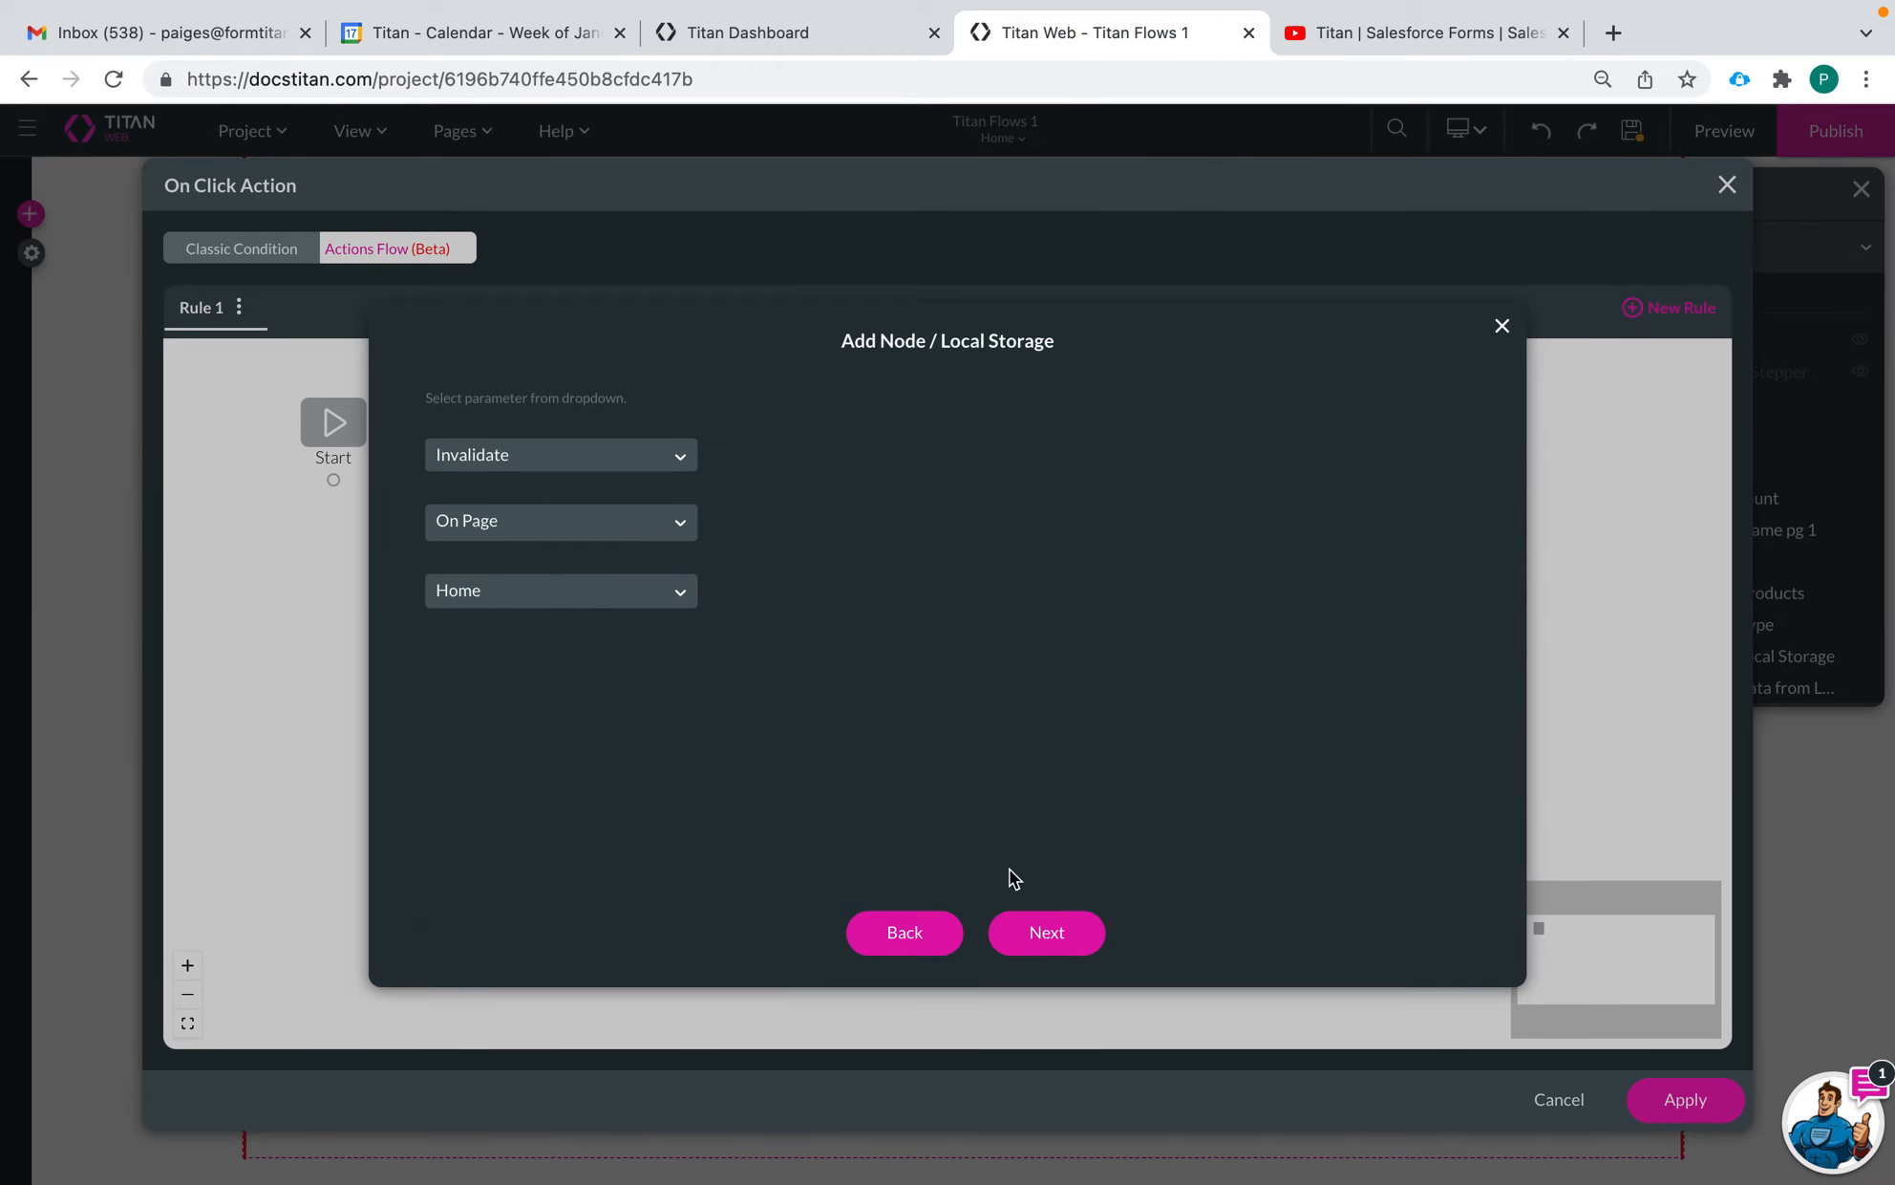
Tag the node "Invalidate local storage data", insert it after Start and apply the on-click action
{"action": "left_click", "coordinate": [1051, 936]}
{"action": "left_click", "coordinate": [624, 399]}
{"action": "type", "text": "Invalidate local storage data"}
{"action": "left_click", "coordinate": [1050, 949]}
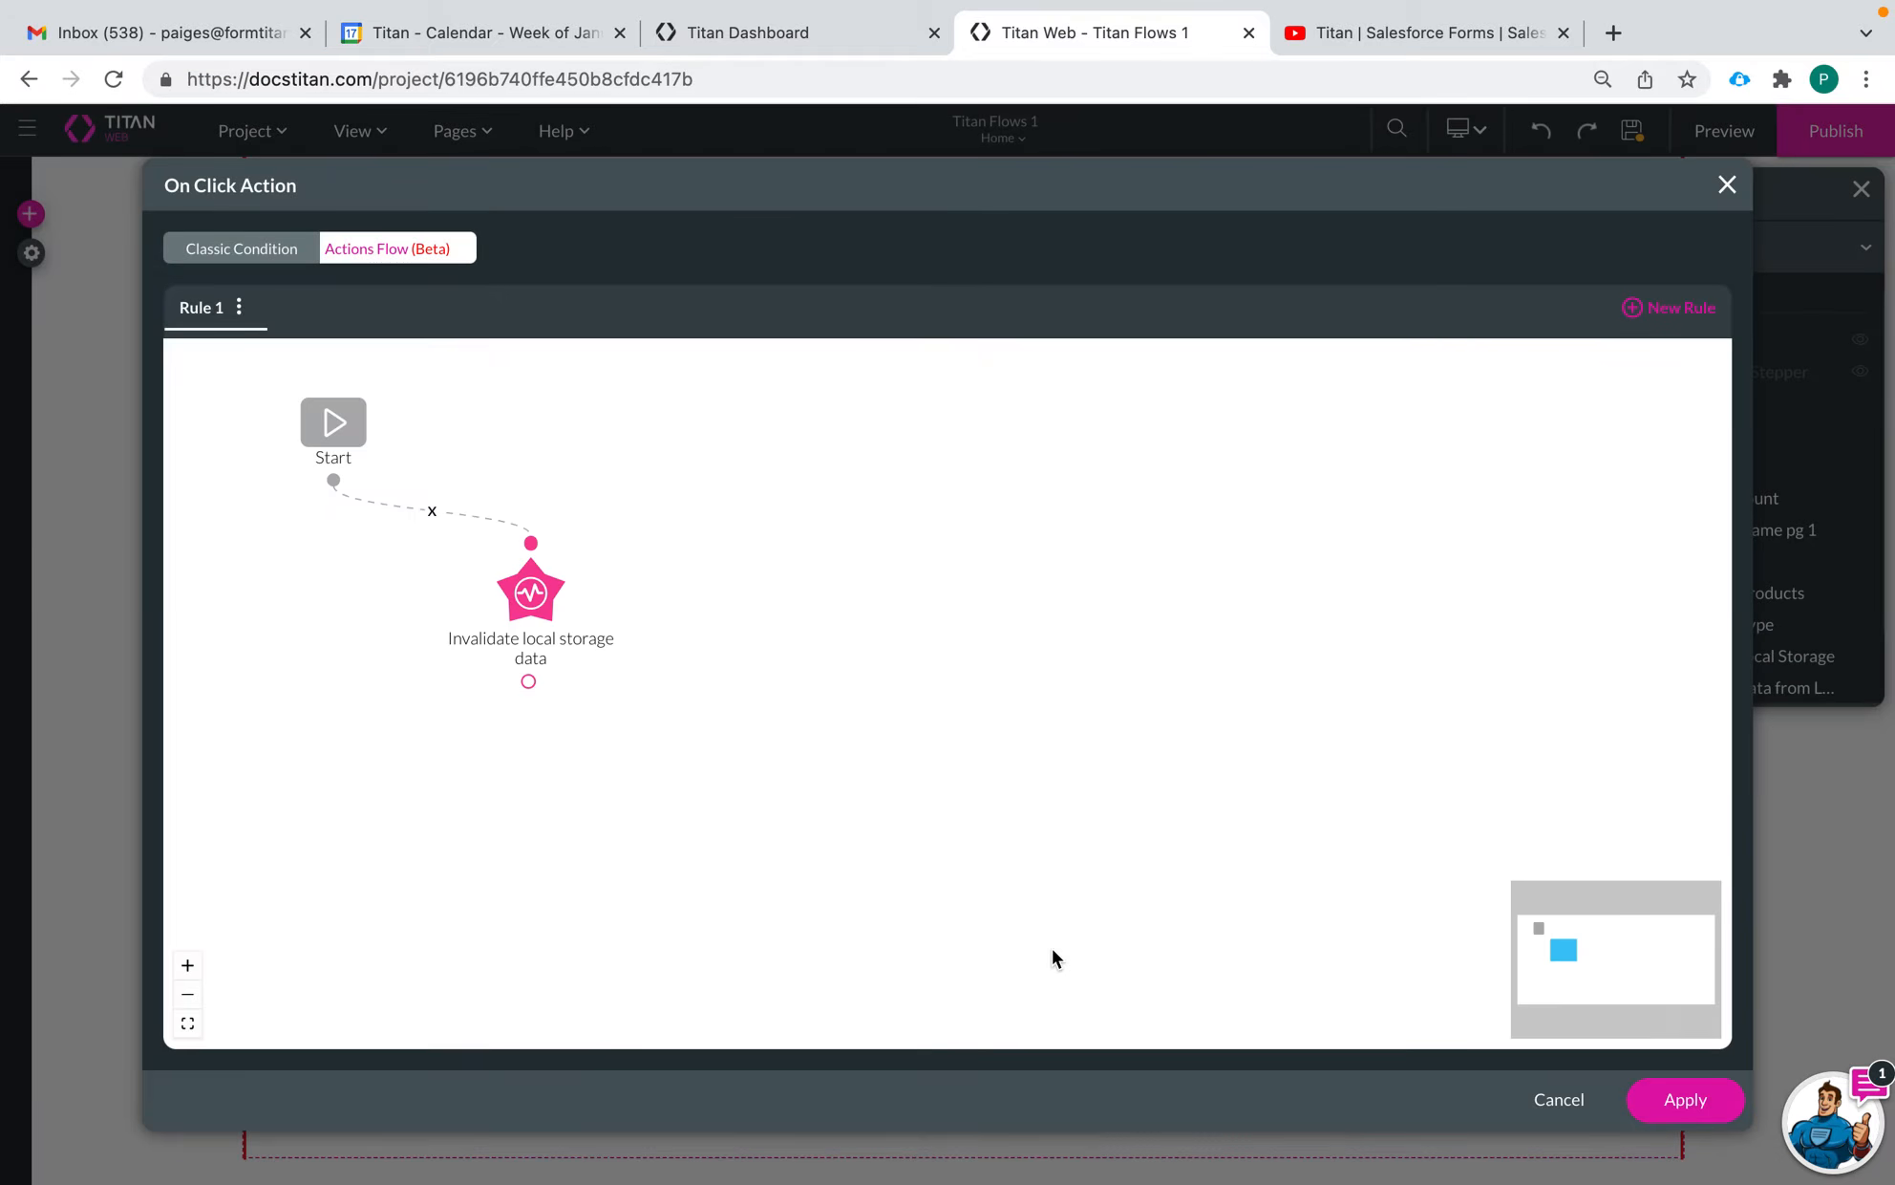
{"action": "left_click", "coordinate": [1698, 1096]}
Save the project and open its preview
{"action": "left_click", "coordinate": [1627, 129]}
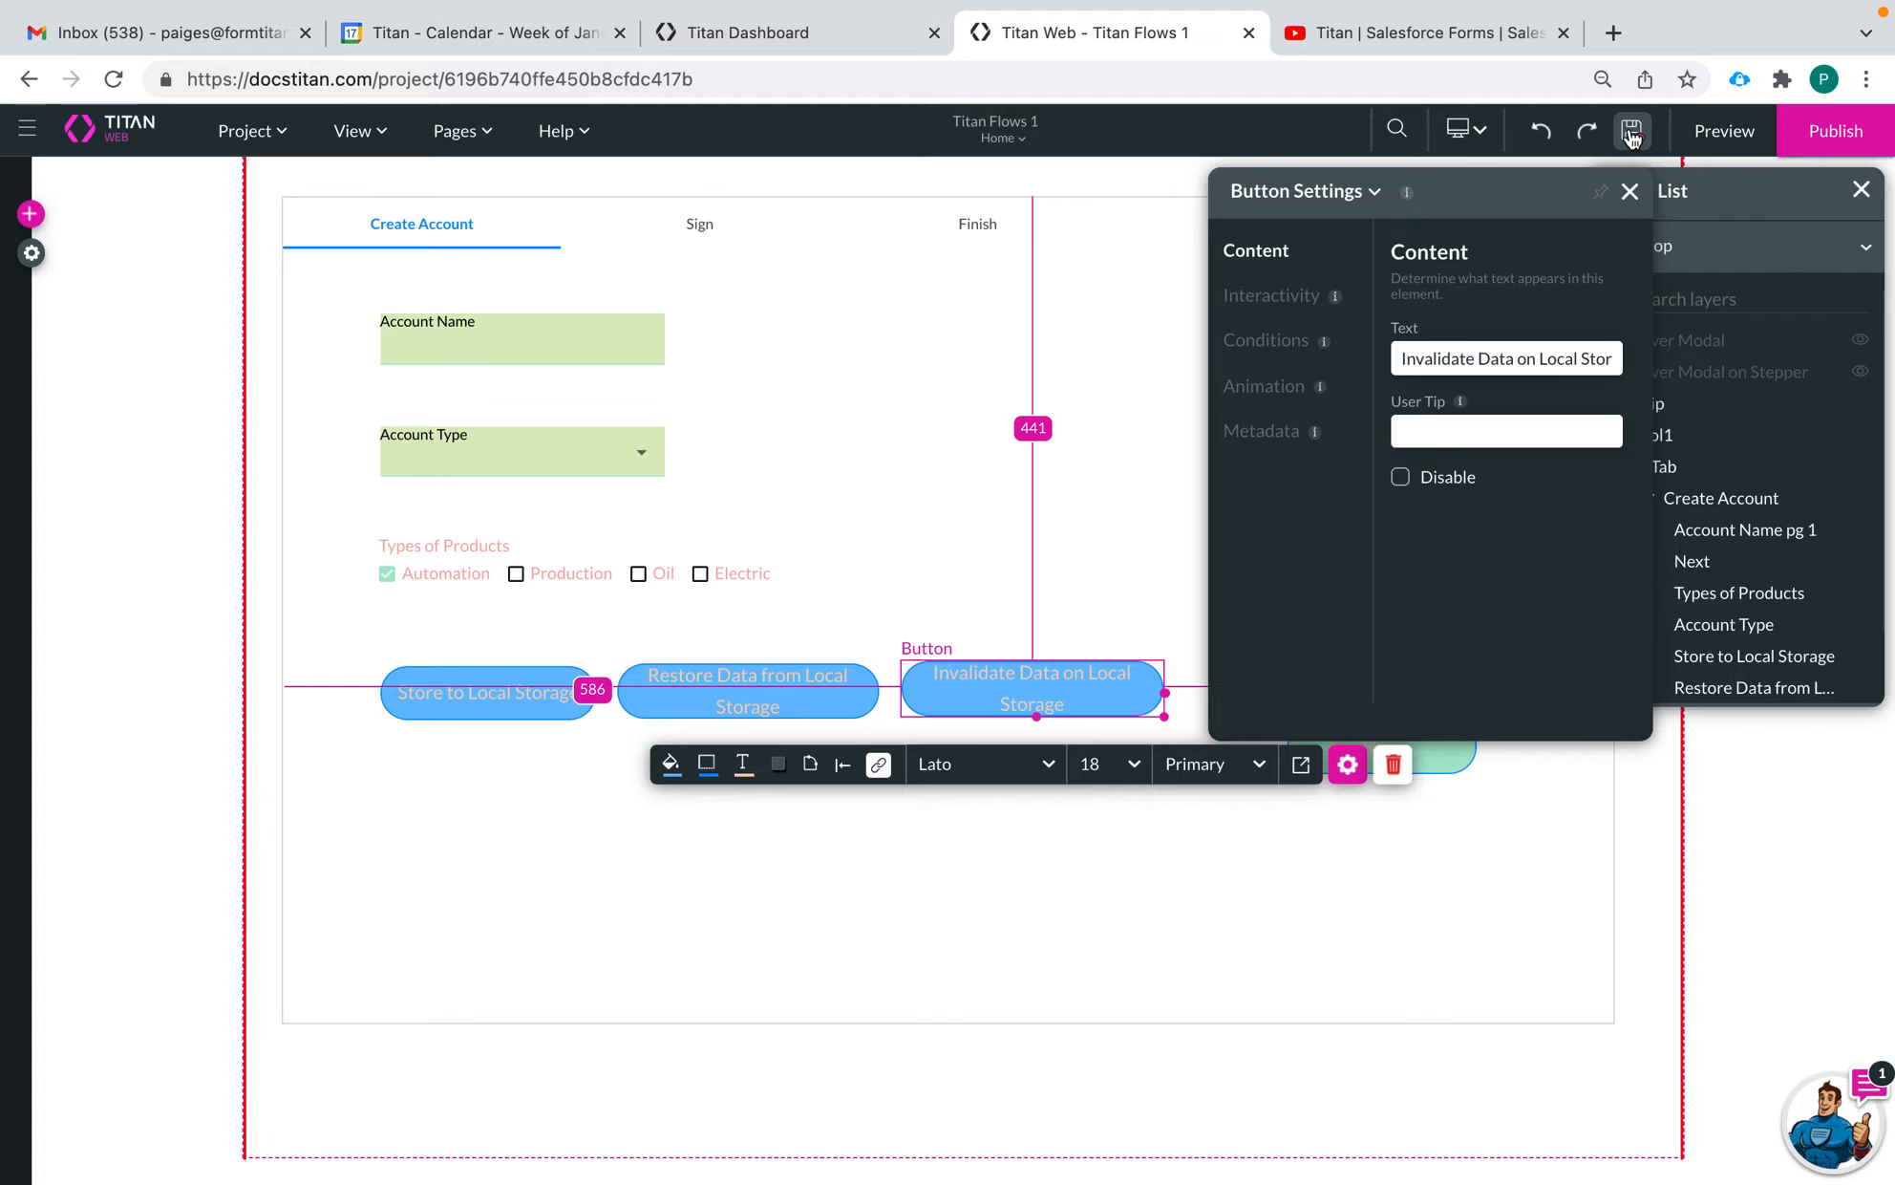
{"action": "left_click", "coordinate": [1720, 129]}
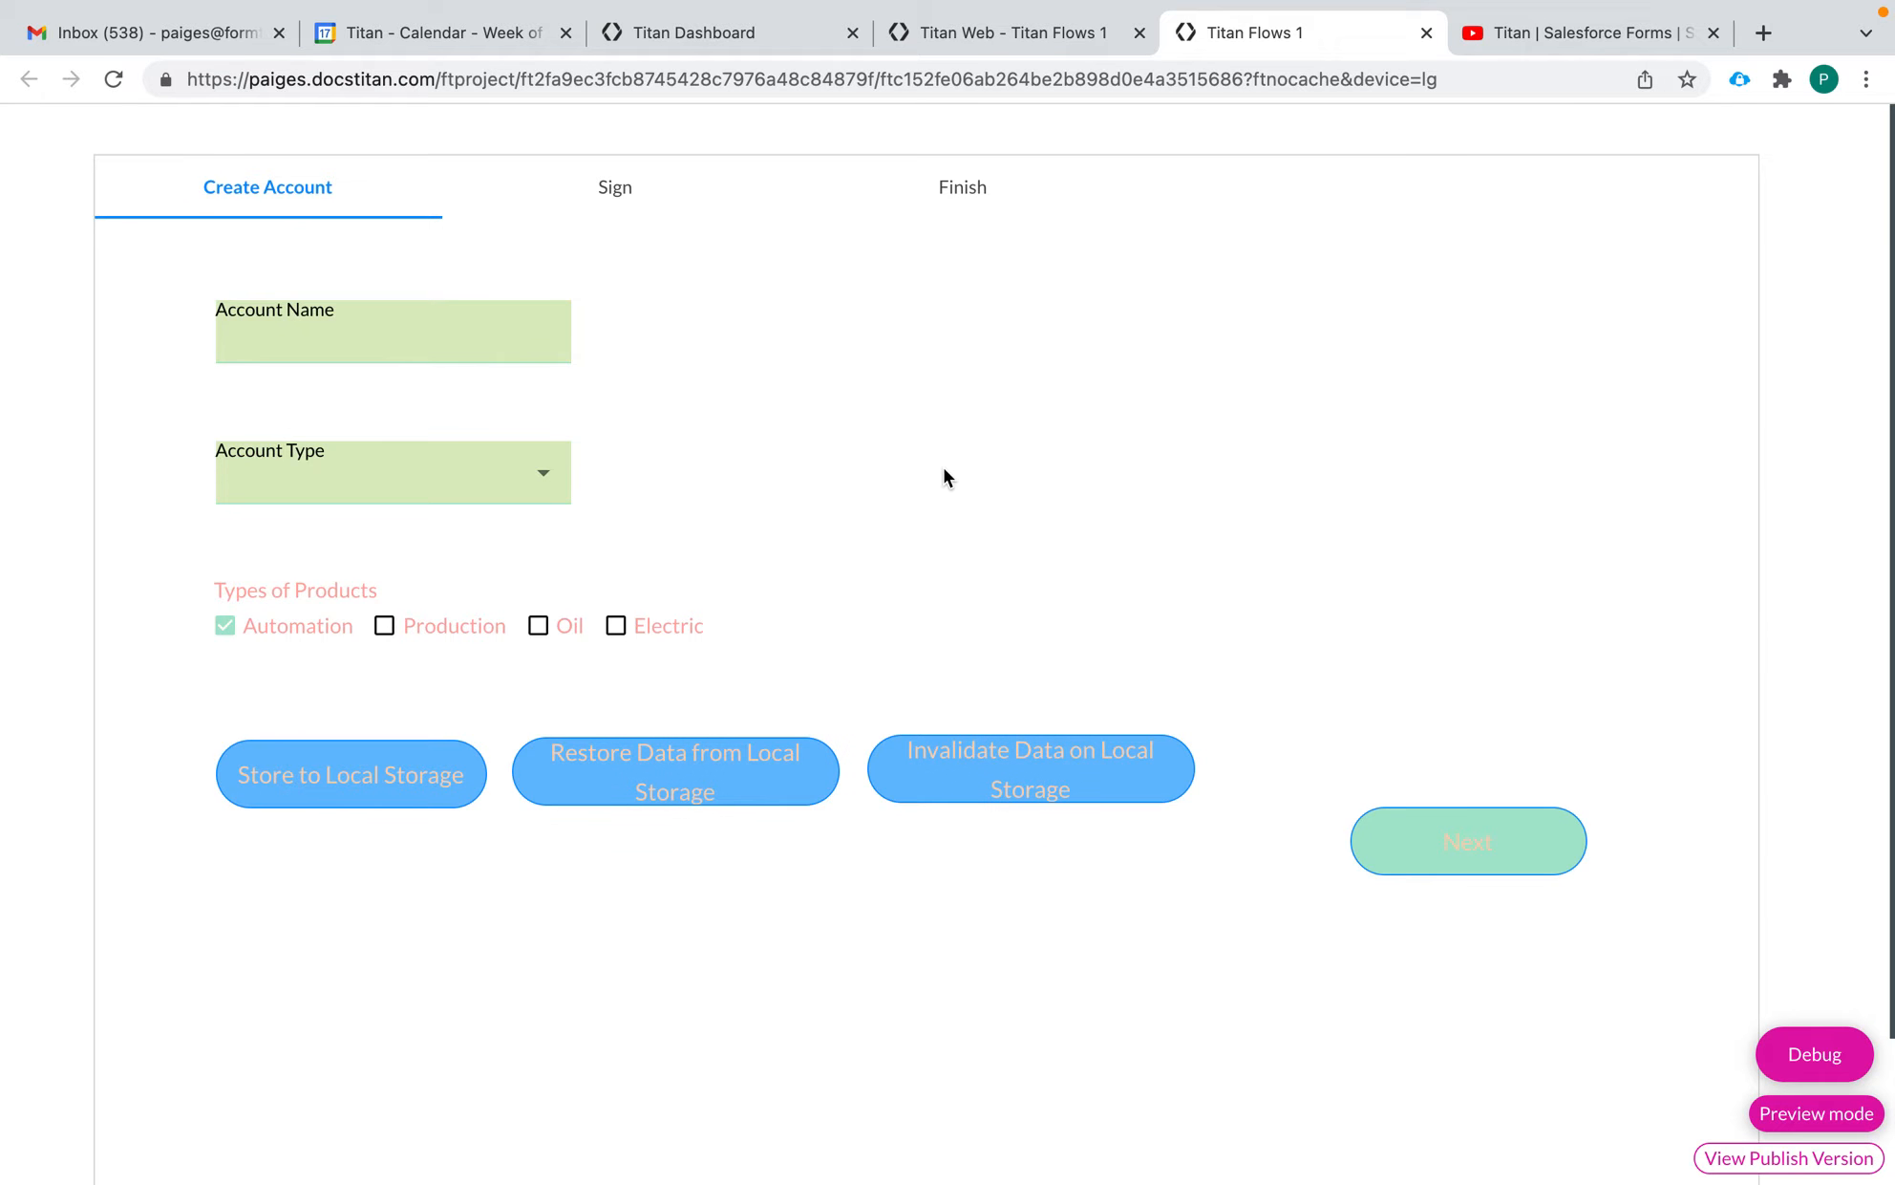
Enter "Cats Company" as the account name and reload the preview without storing the data
{"action": "left_click", "coordinate": [380, 340]}
{"action": "left_click", "coordinate": [851, 402]}
{"action": "left_click", "coordinate": [123, 77]}
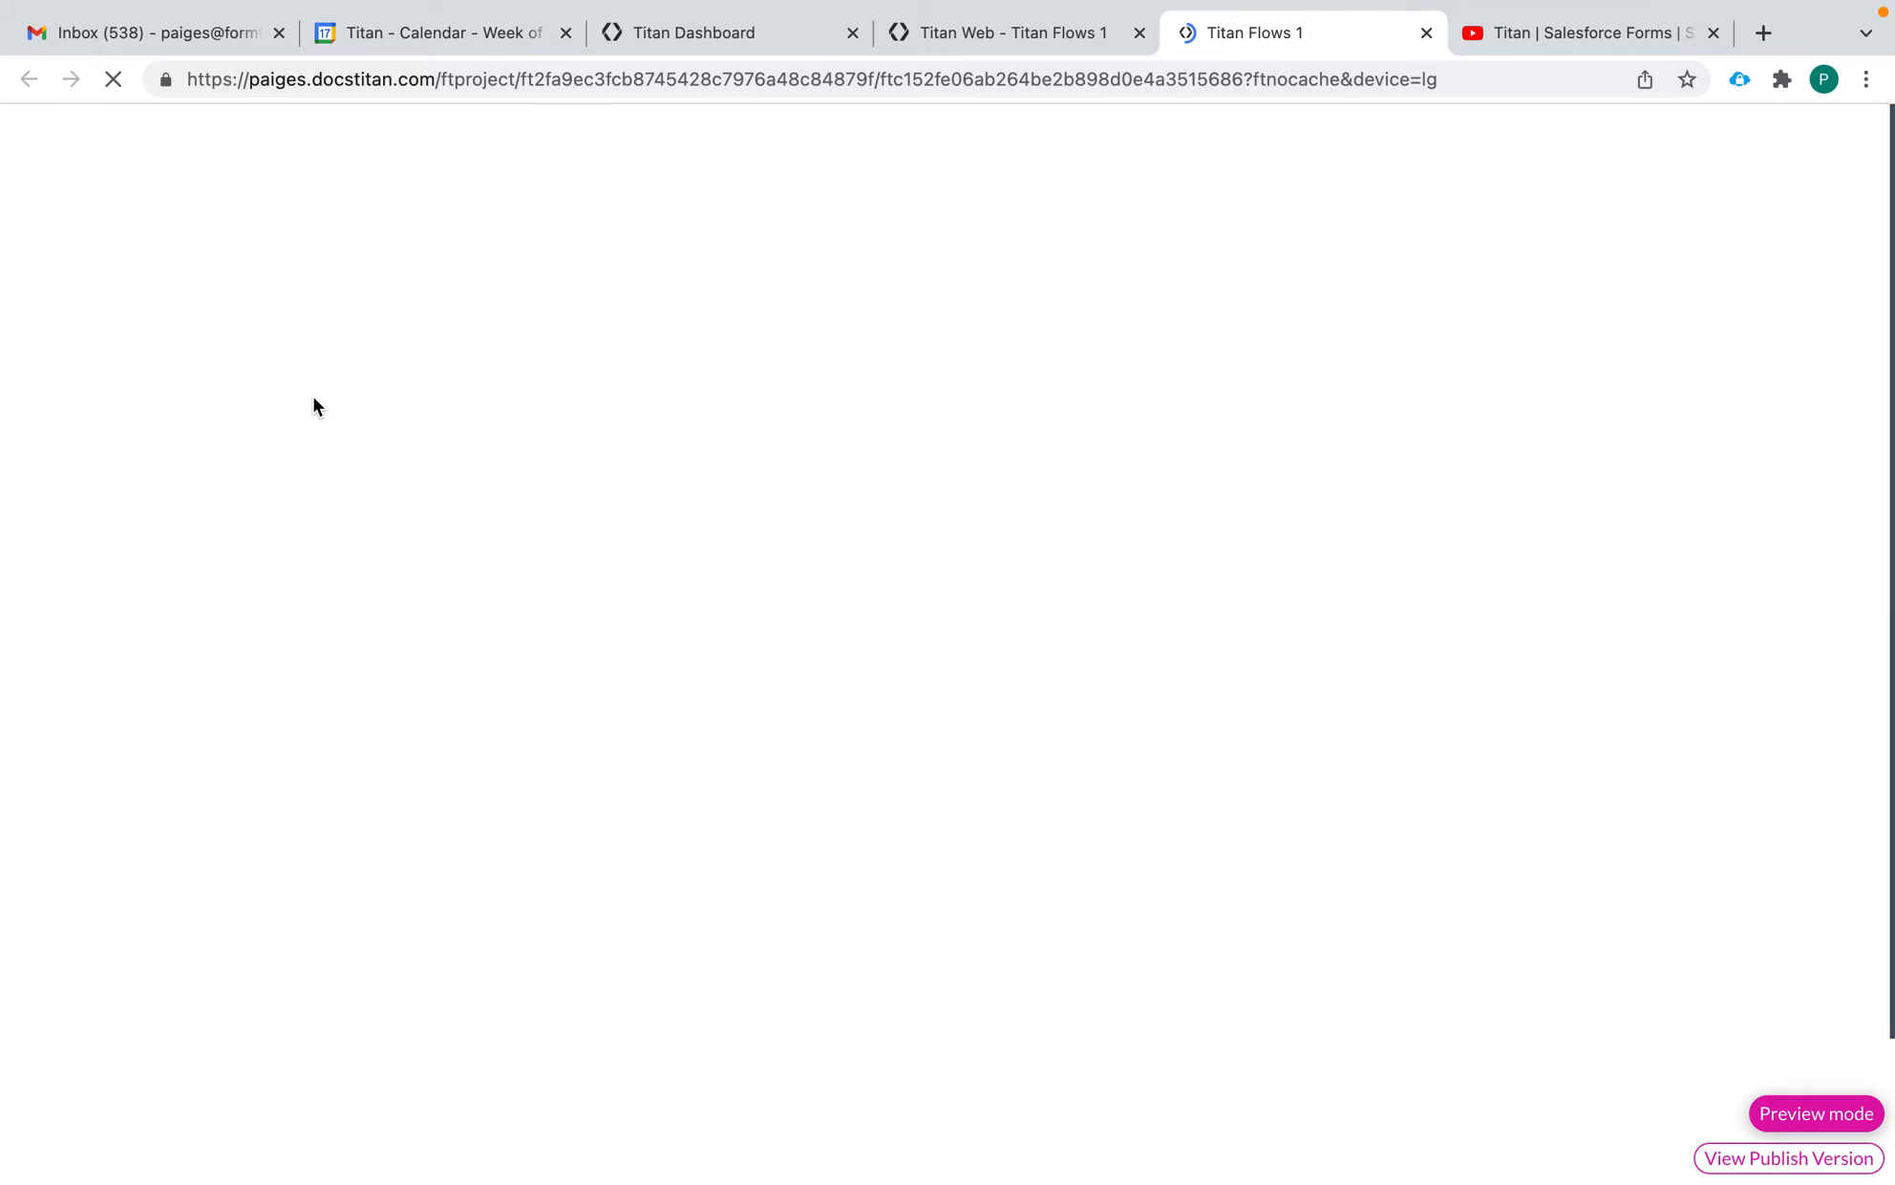
{"action": "left_click", "coordinate": [334, 348]}
{"action": "type", "text": "Cat"}
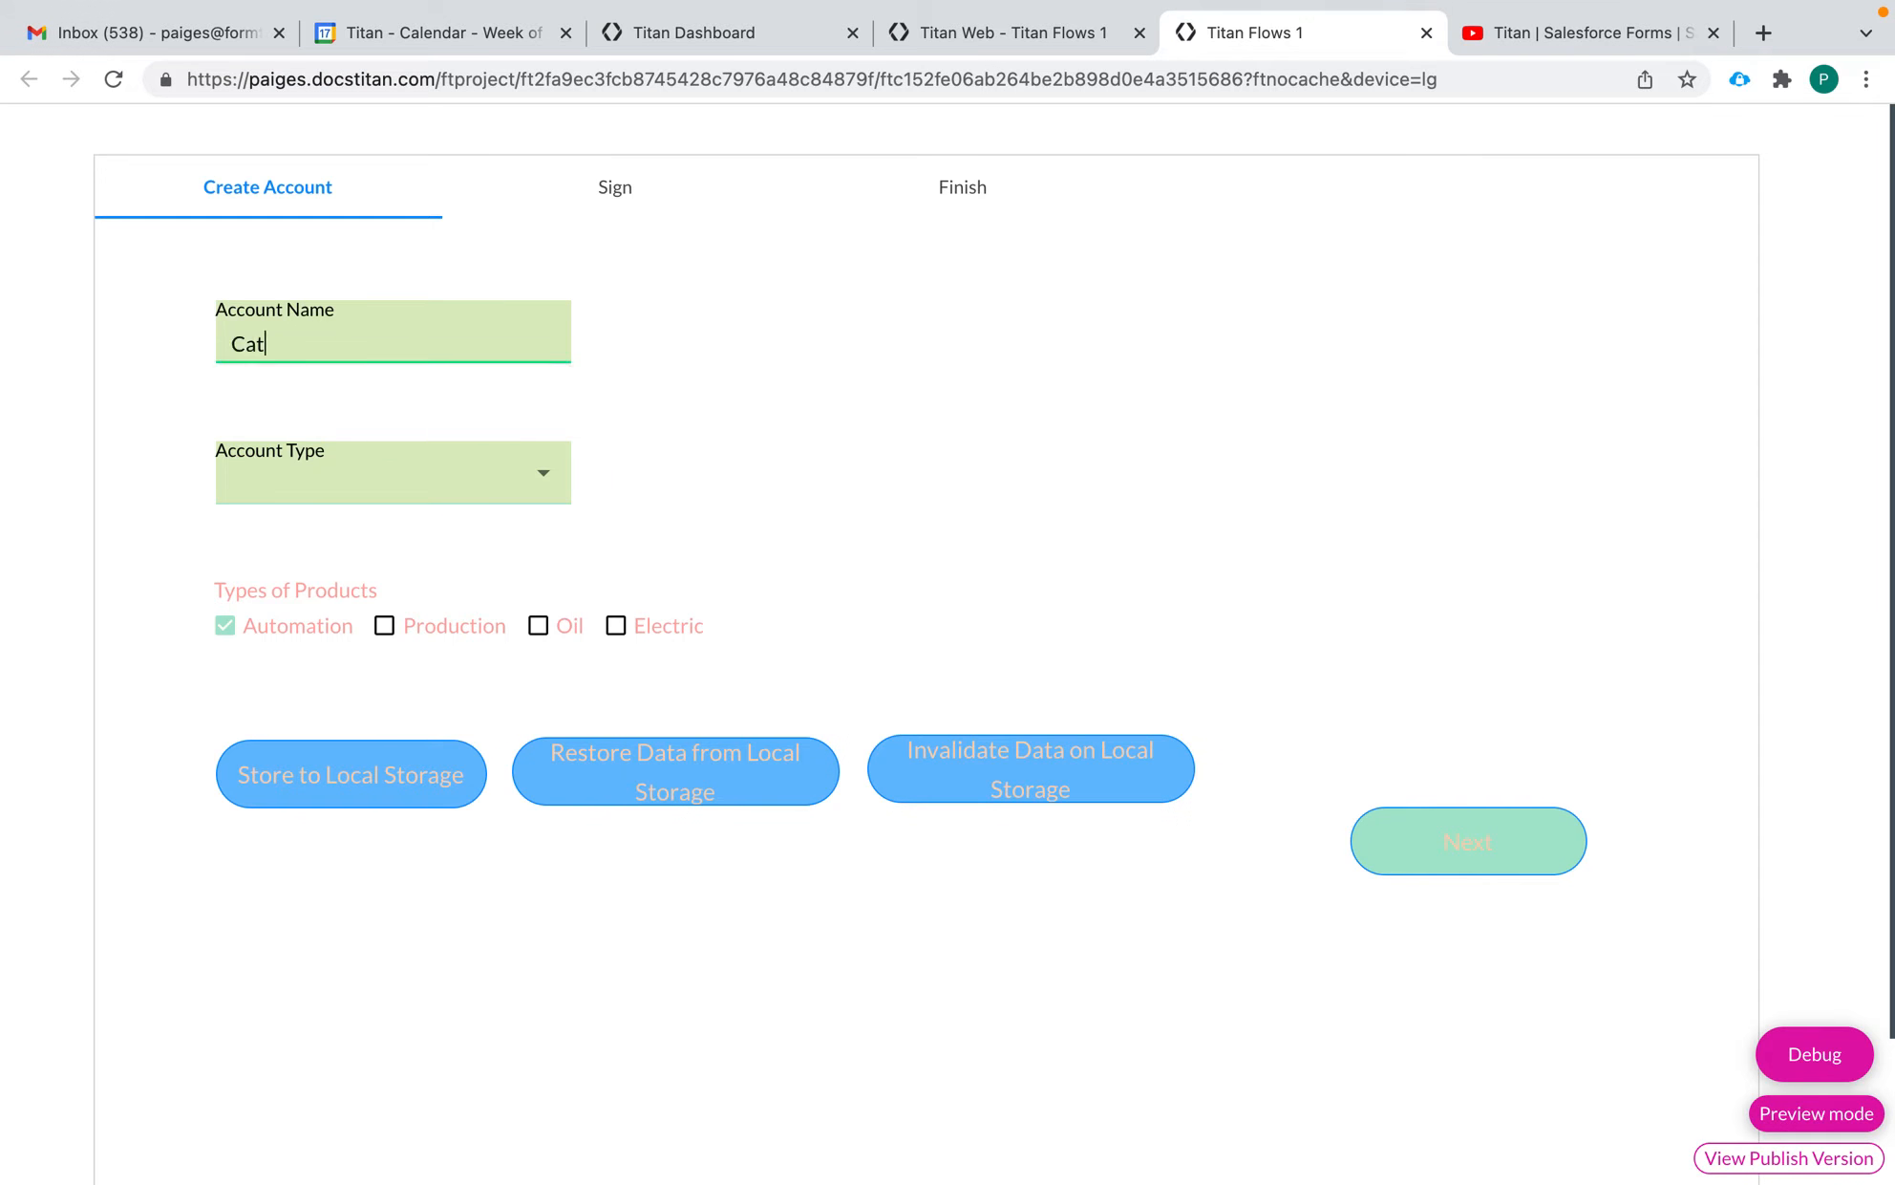
{"action": "type", "text": "s Company"}
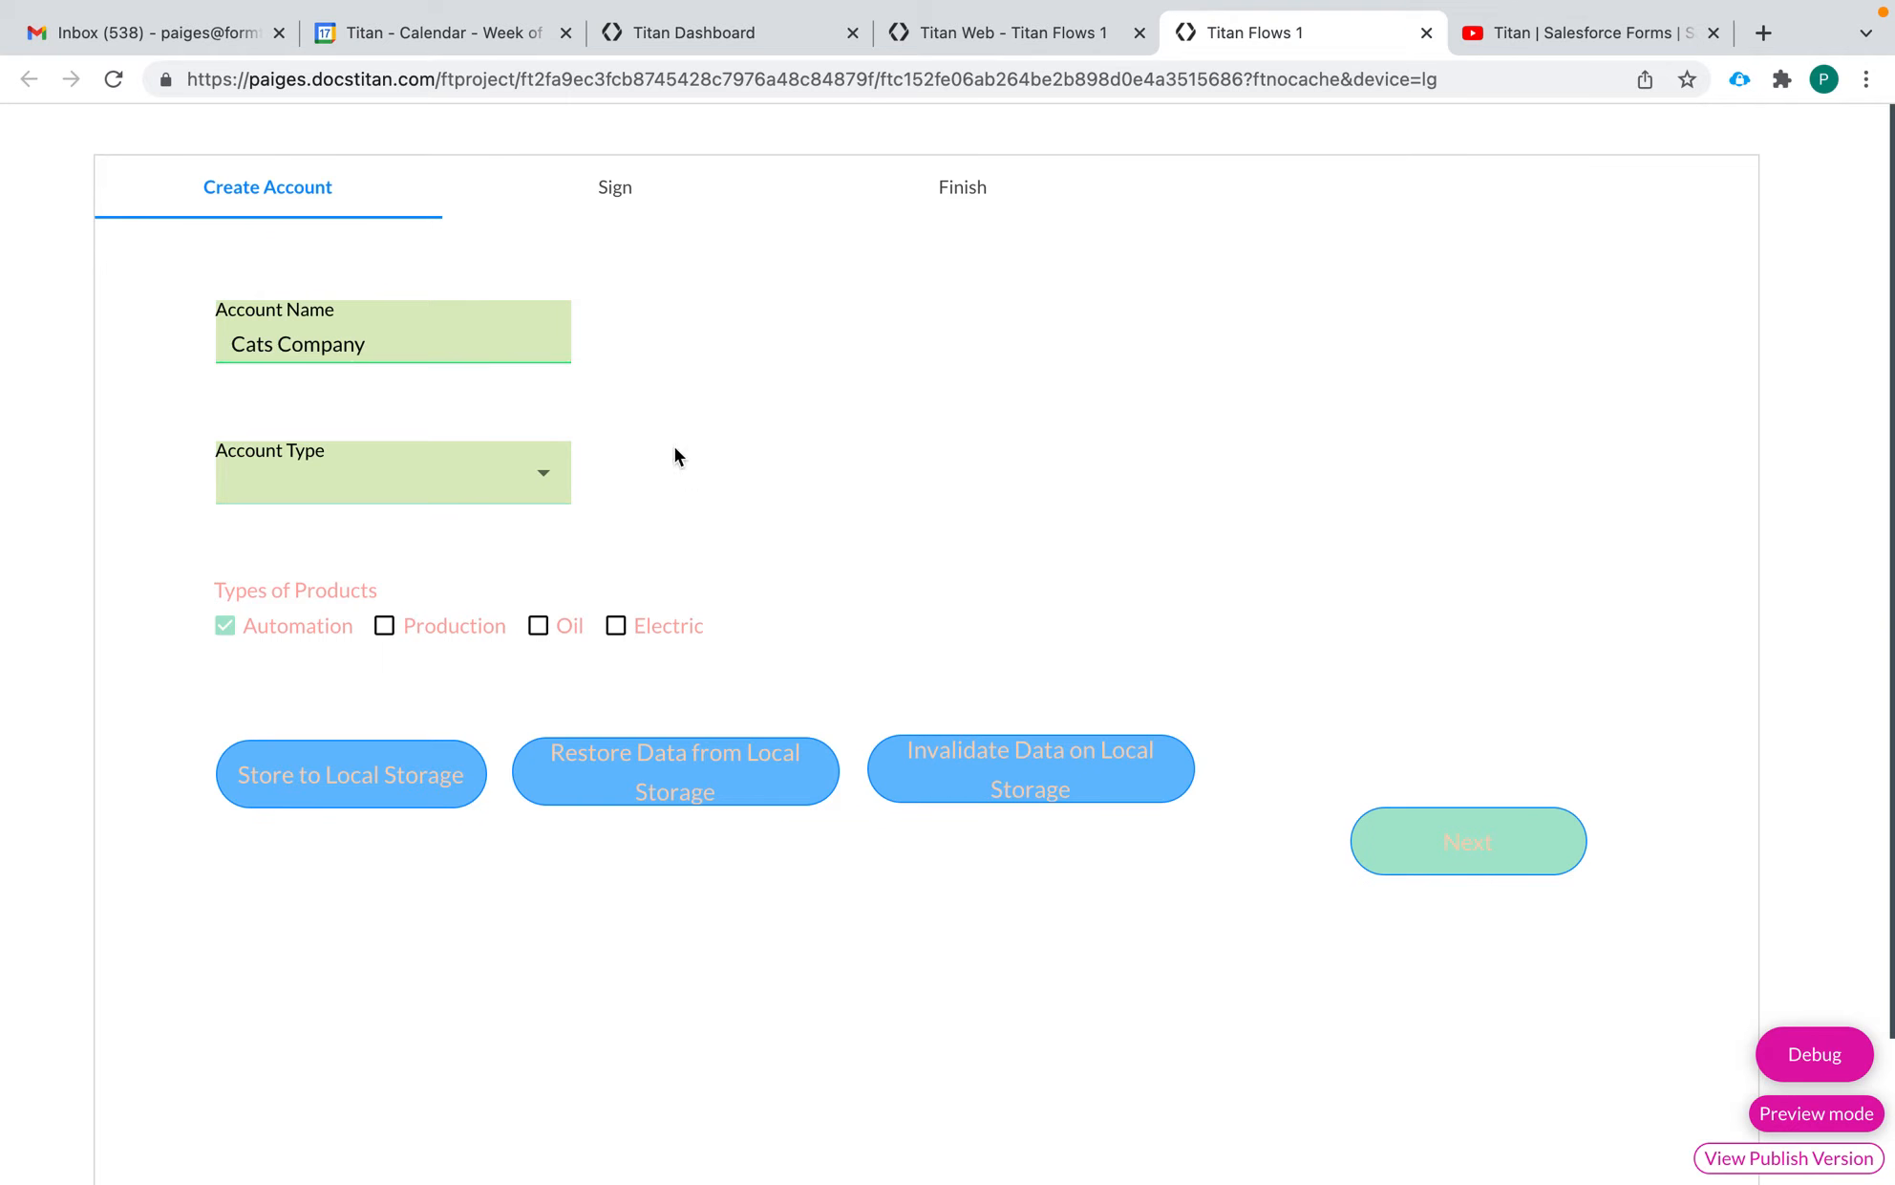
{"action": "left_click", "coordinate": [109, 83]}
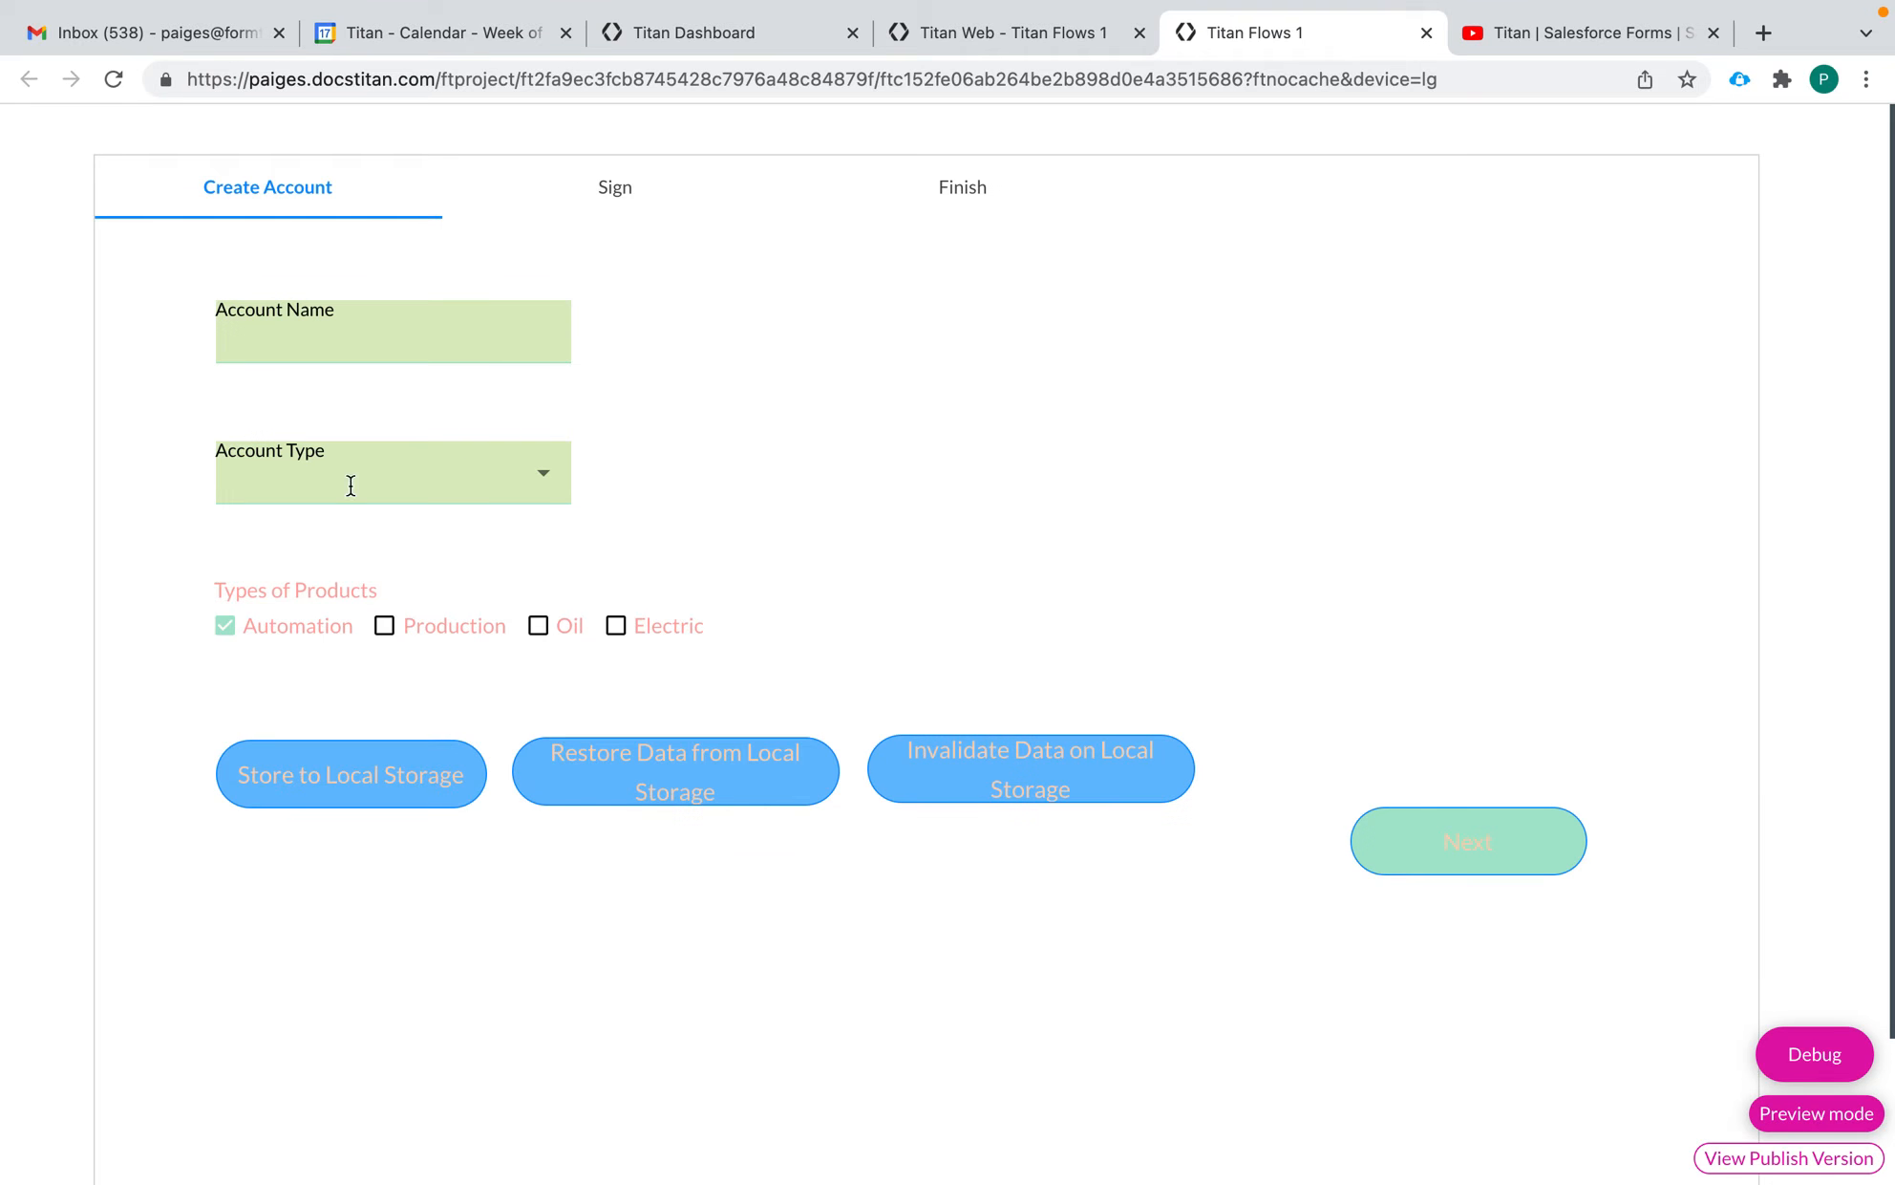
Fill in "Cats Company Inc", account type Channel Partner / Reseller and the products Oil and Electric, and store the data to local storage
{"action": "left_click", "coordinate": [411, 343]}
{"action": "type", "text": "Cats Compan"}
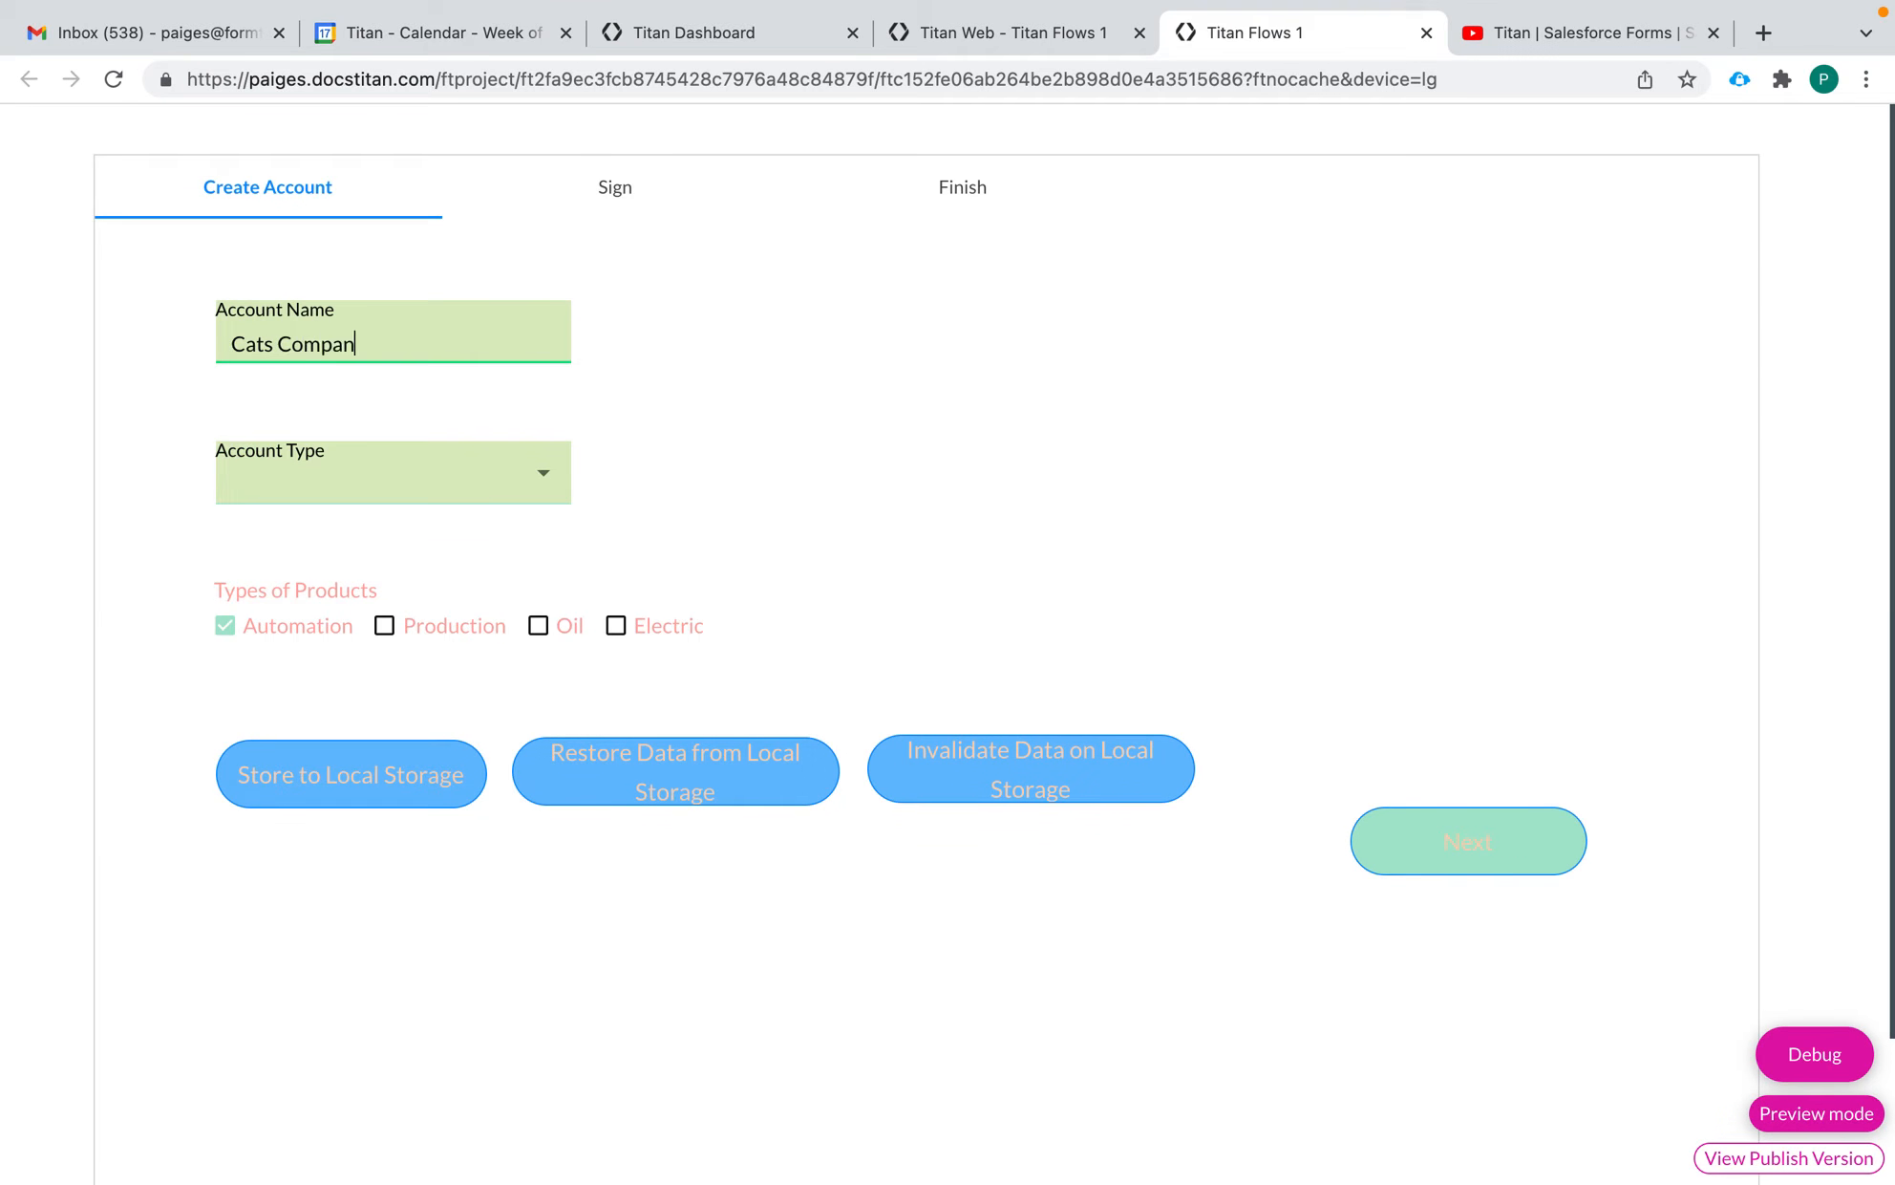
{"action": "type", "text": "y Inc"}
{"action": "left_click", "coordinate": [339, 489]}
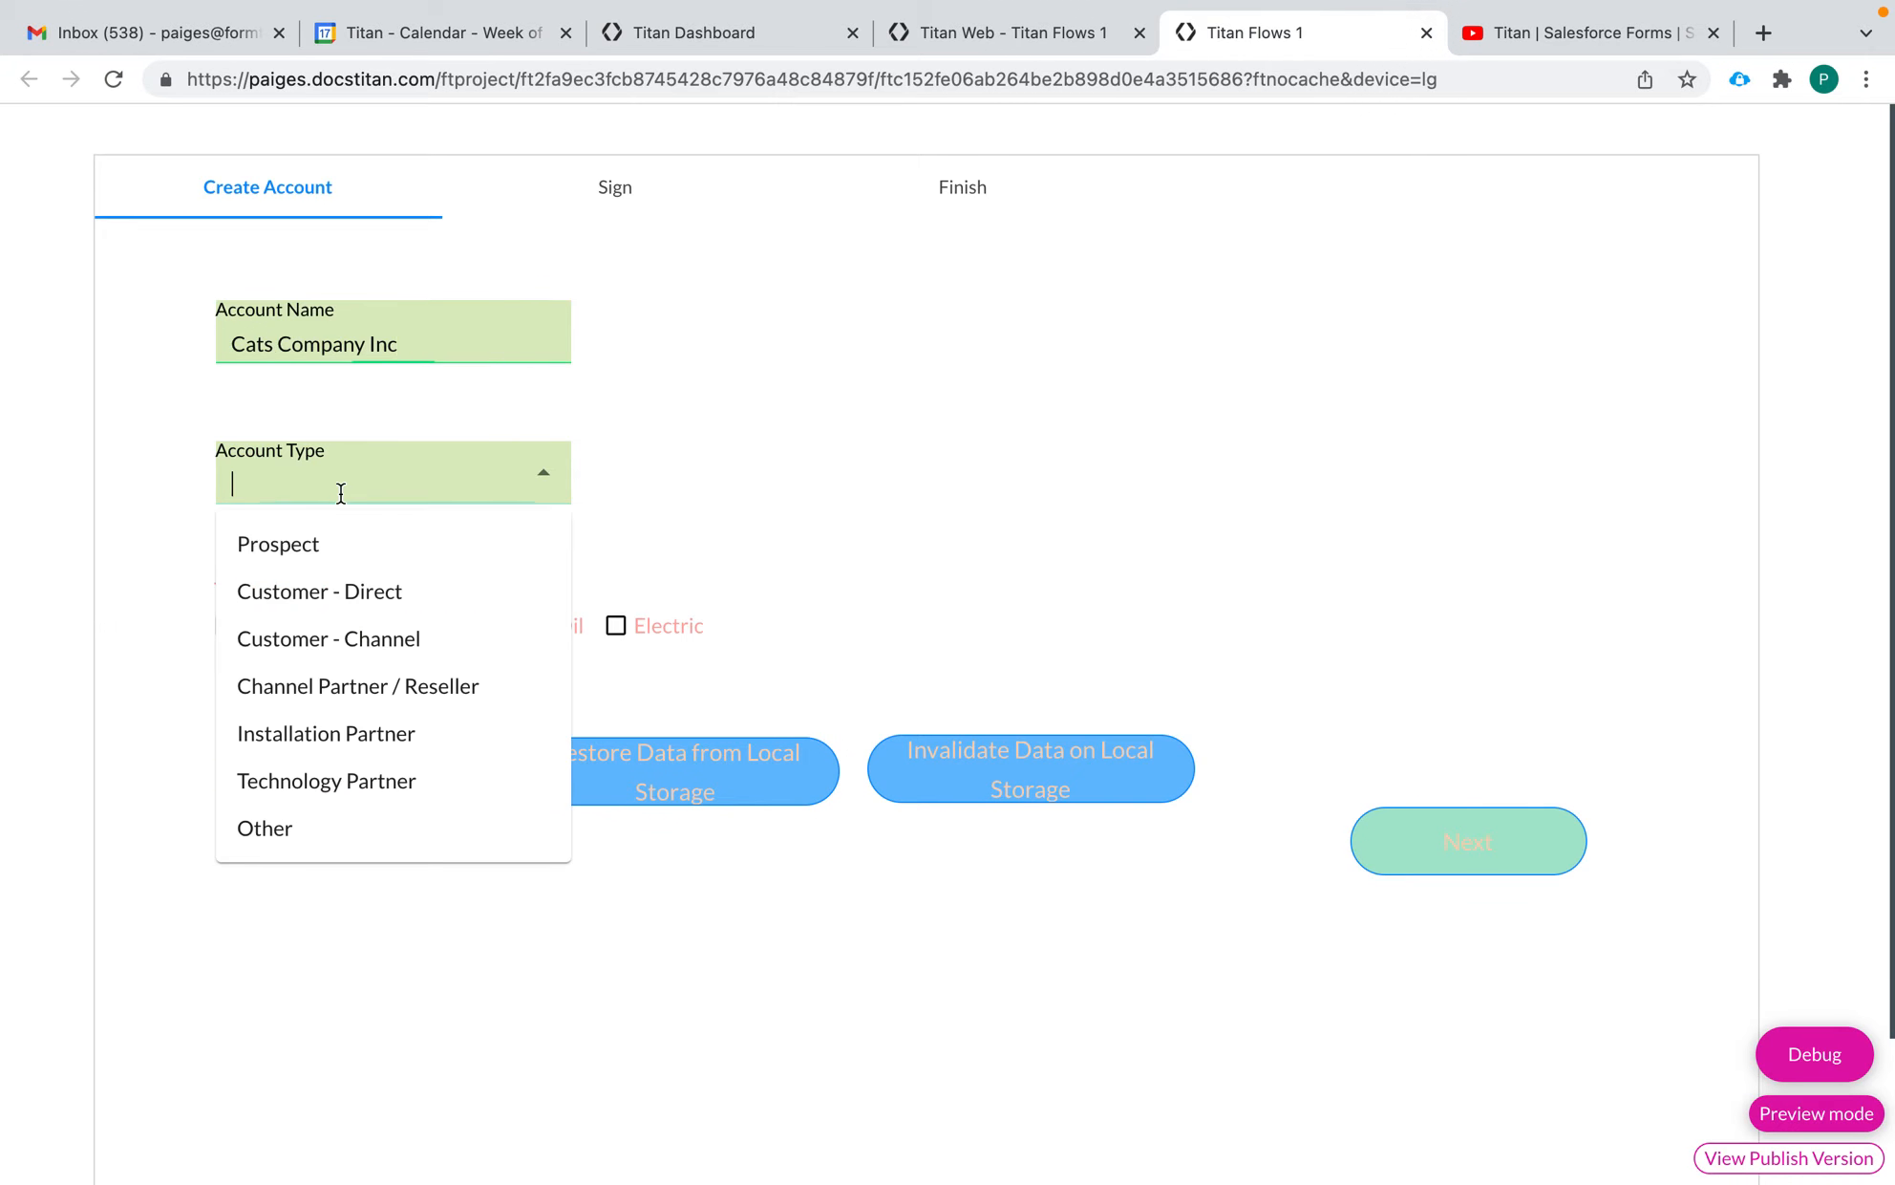
{"action": "left_click", "coordinate": [362, 684]}
{"action": "left_click", "coordinate": [570, 625]}
{"action": "left_click", "coordinate": [633, 625]}
{"action": "left_click", "coordinate": [409, 782]}
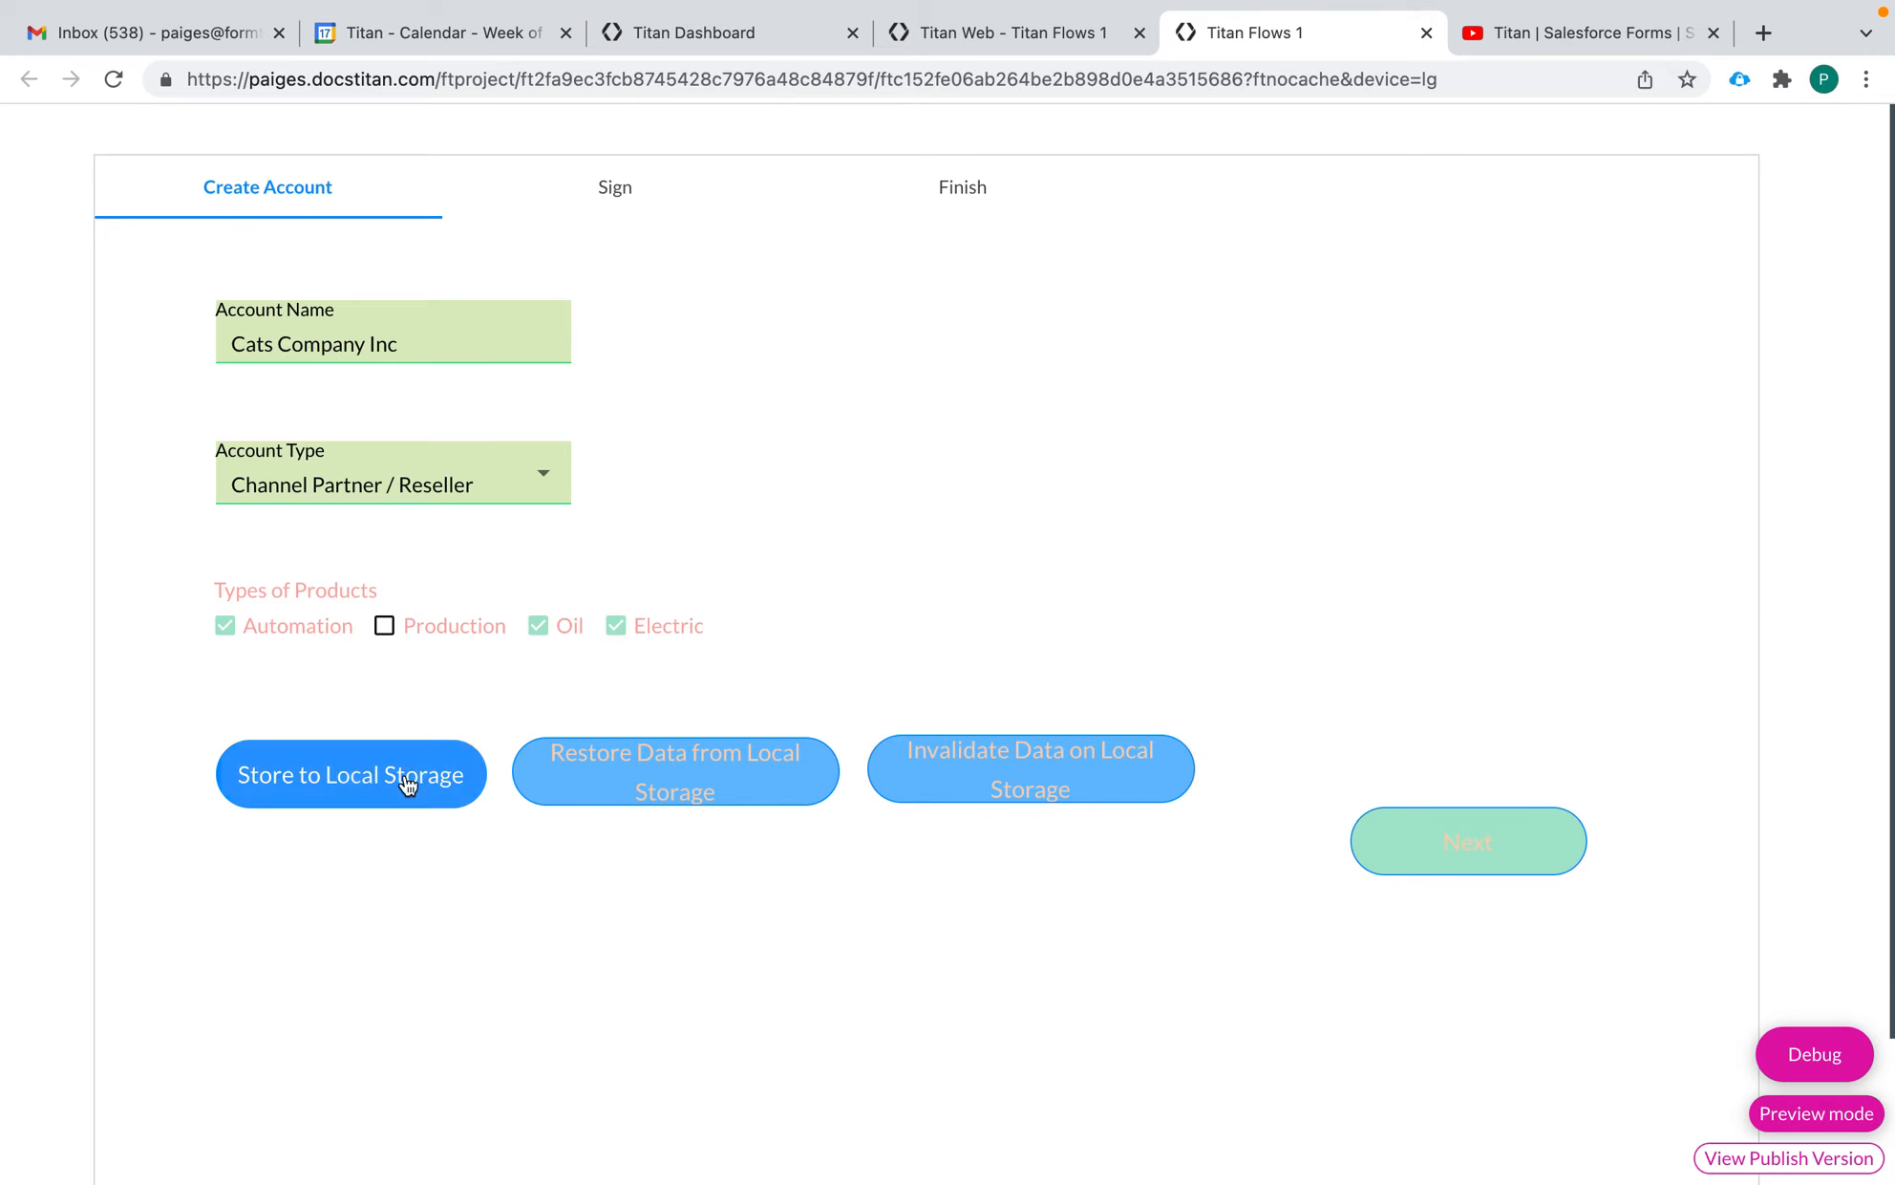
Test the Restore button by reloading the preview and restoring the form data from local storage, twice
{"action": "left_click", "coordinate": [112, 80]}
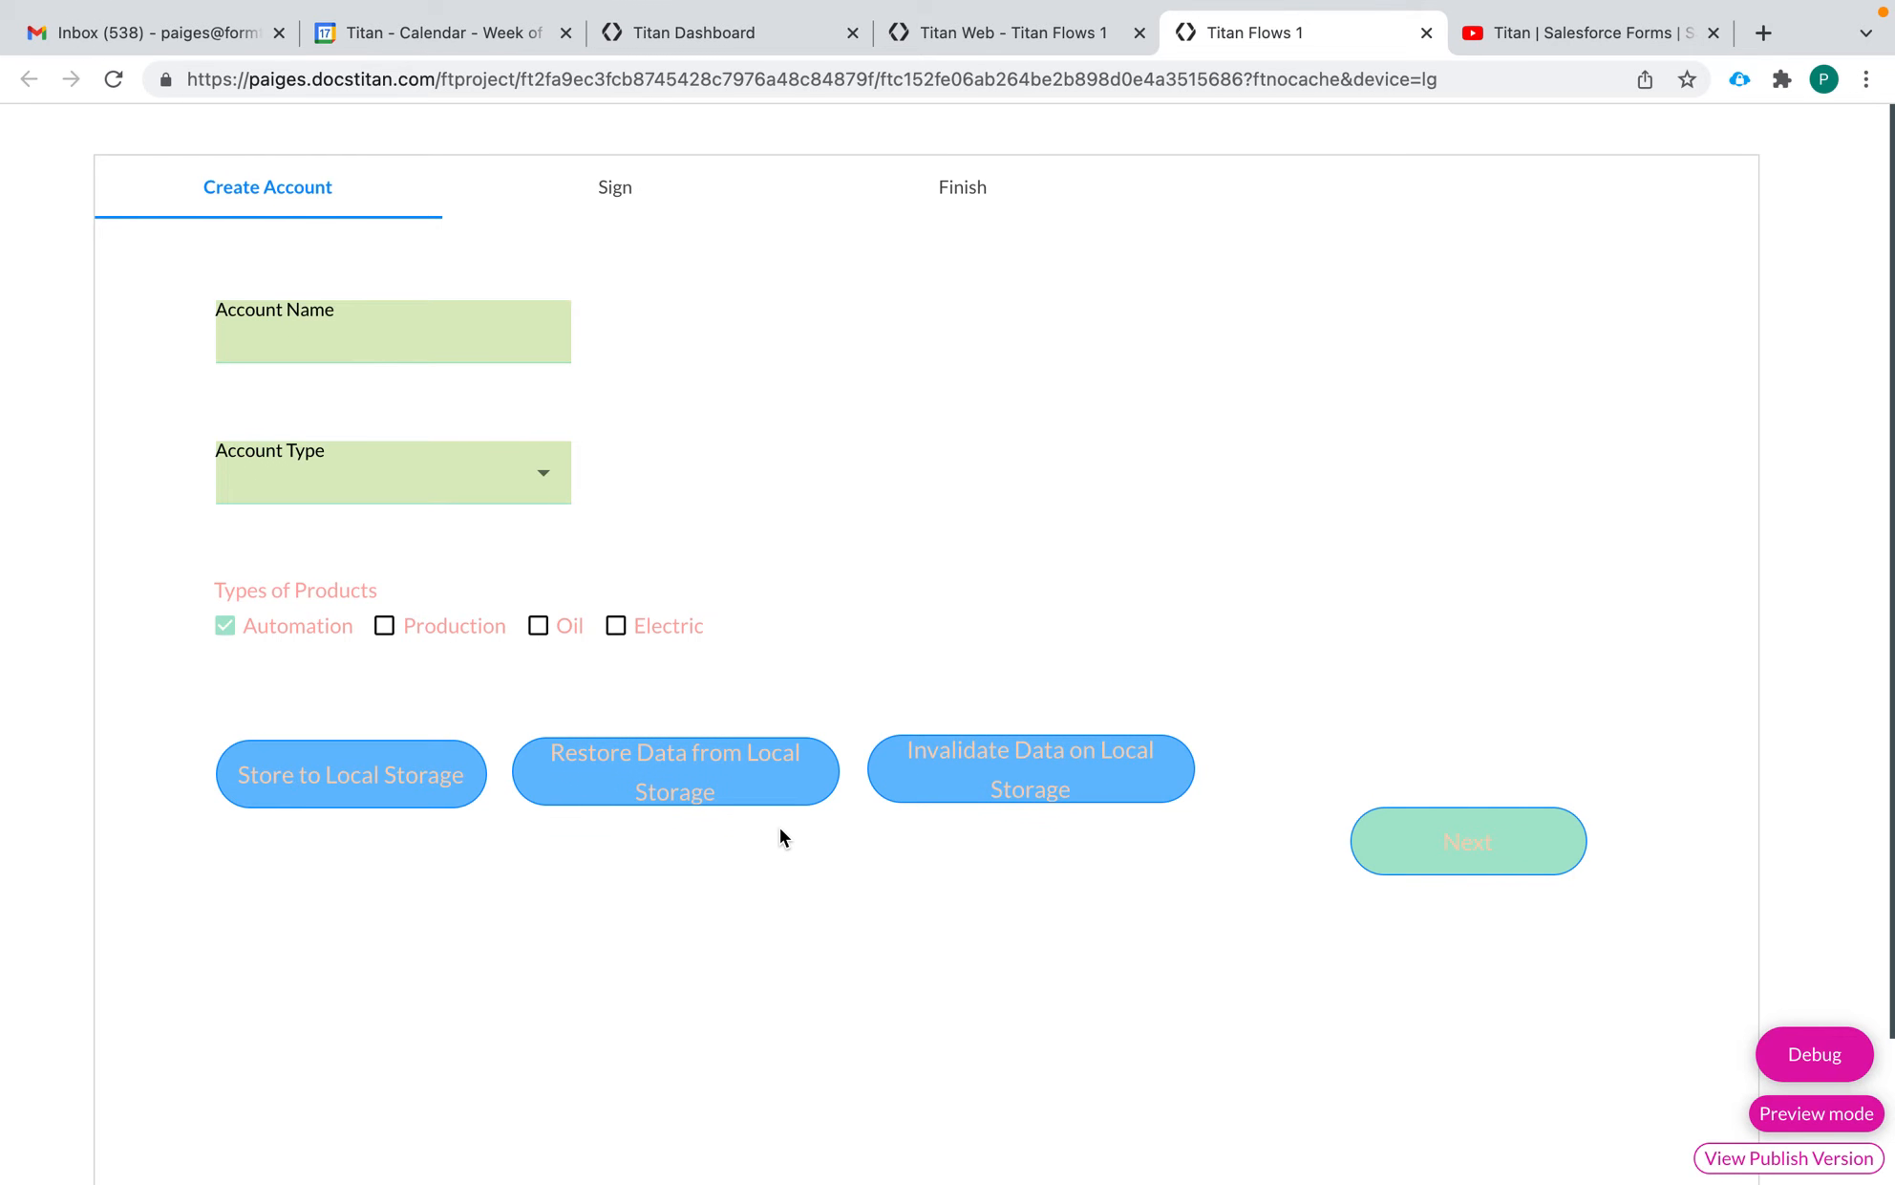
{"action": "left_click", "coordinate": [696, 792]}
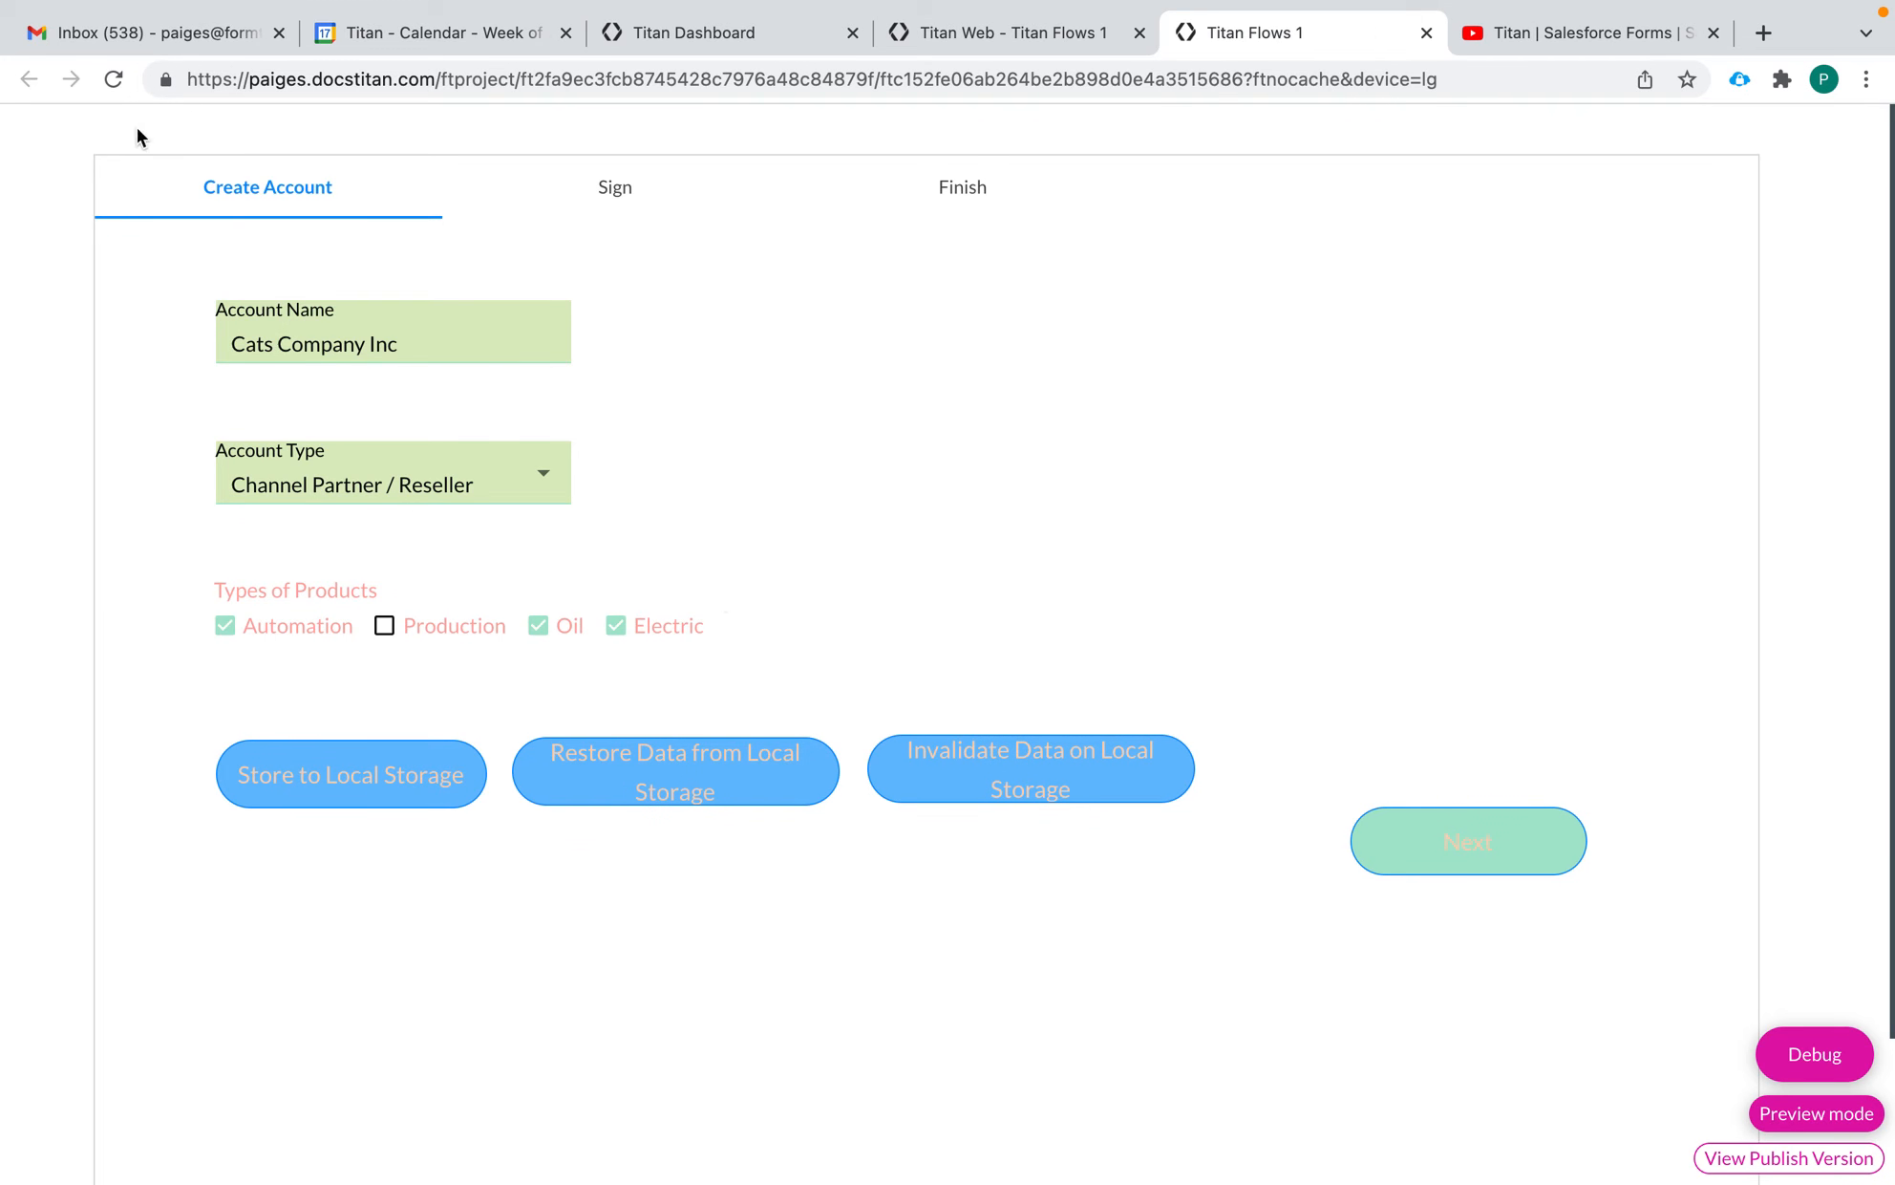
{"action": "left_click", "coordinate": [116, 79]}
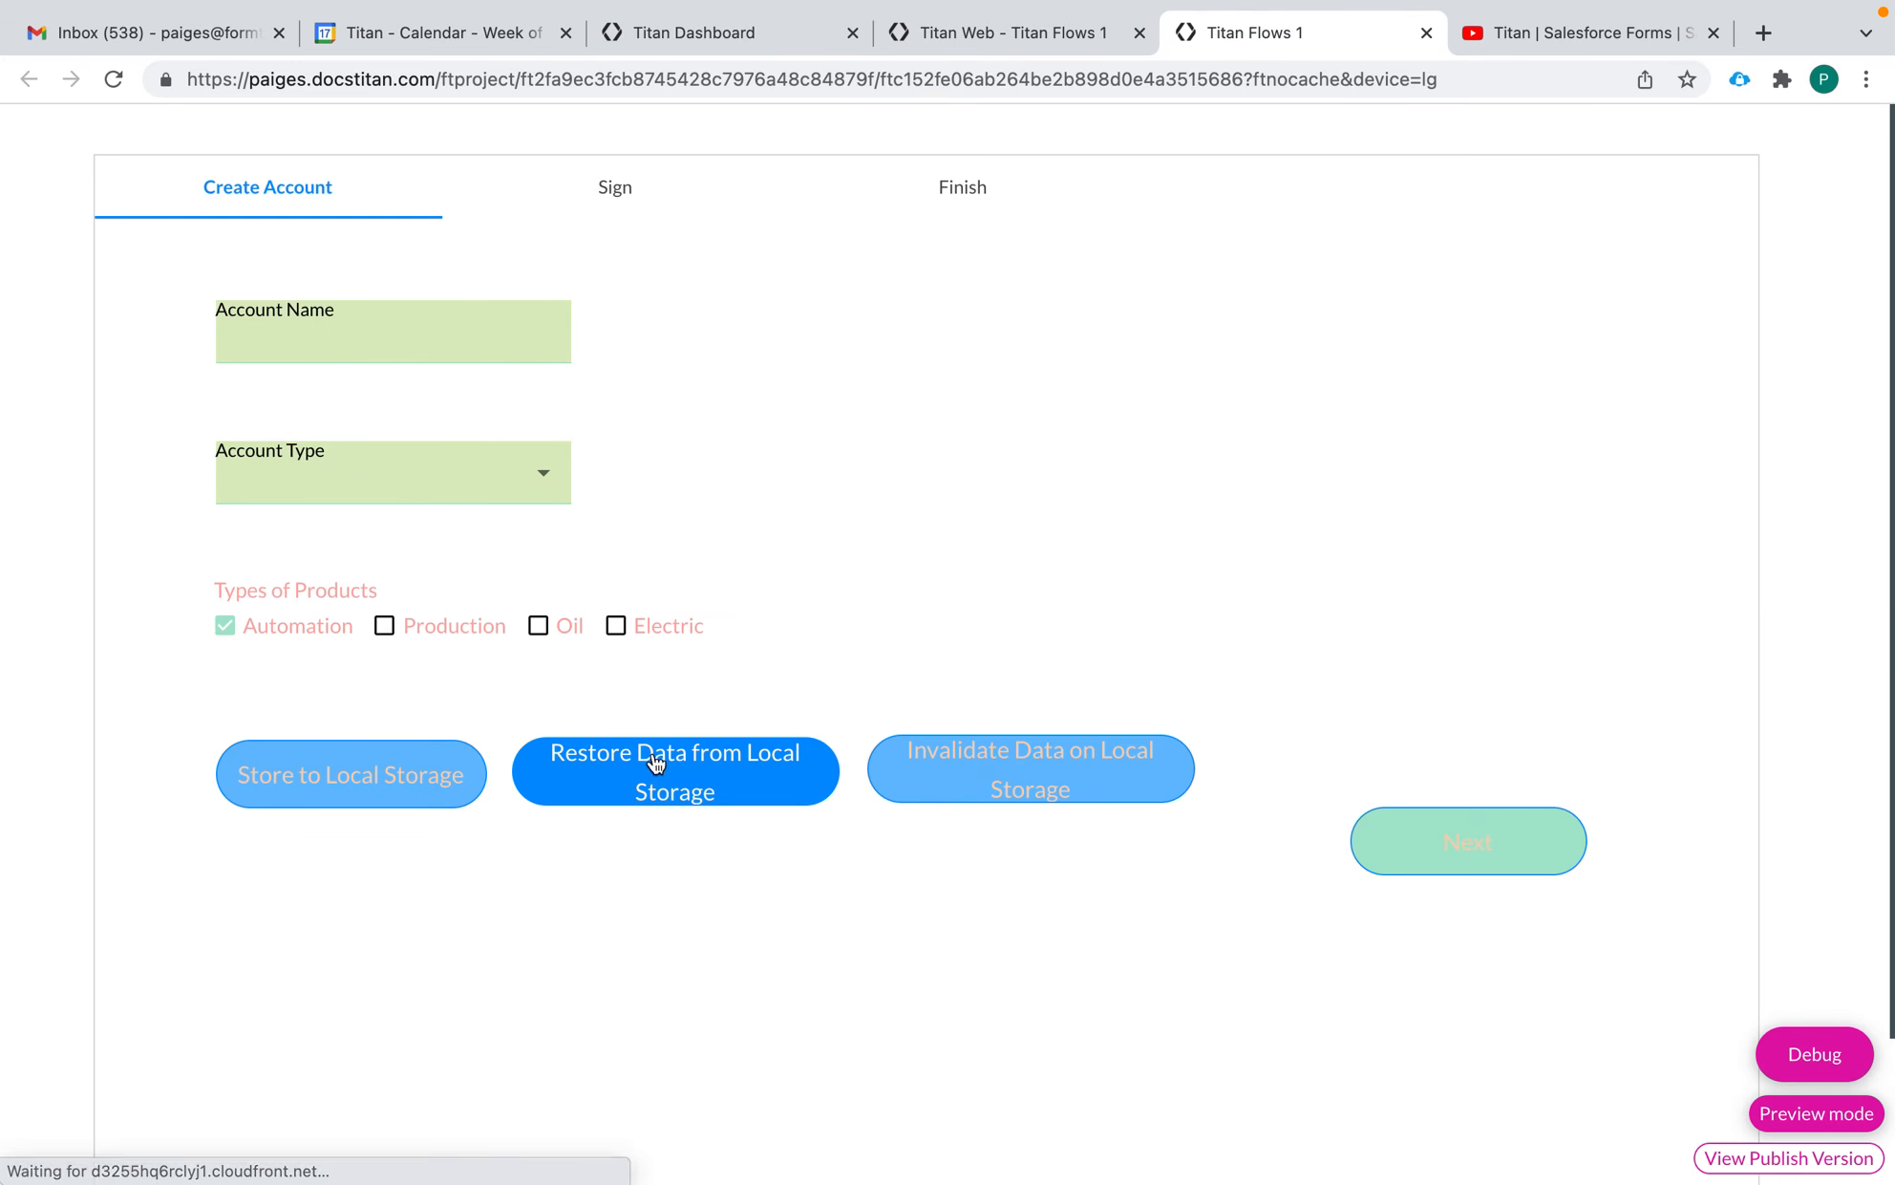
{"action": "left_click", "coordinate": [690, 760]}
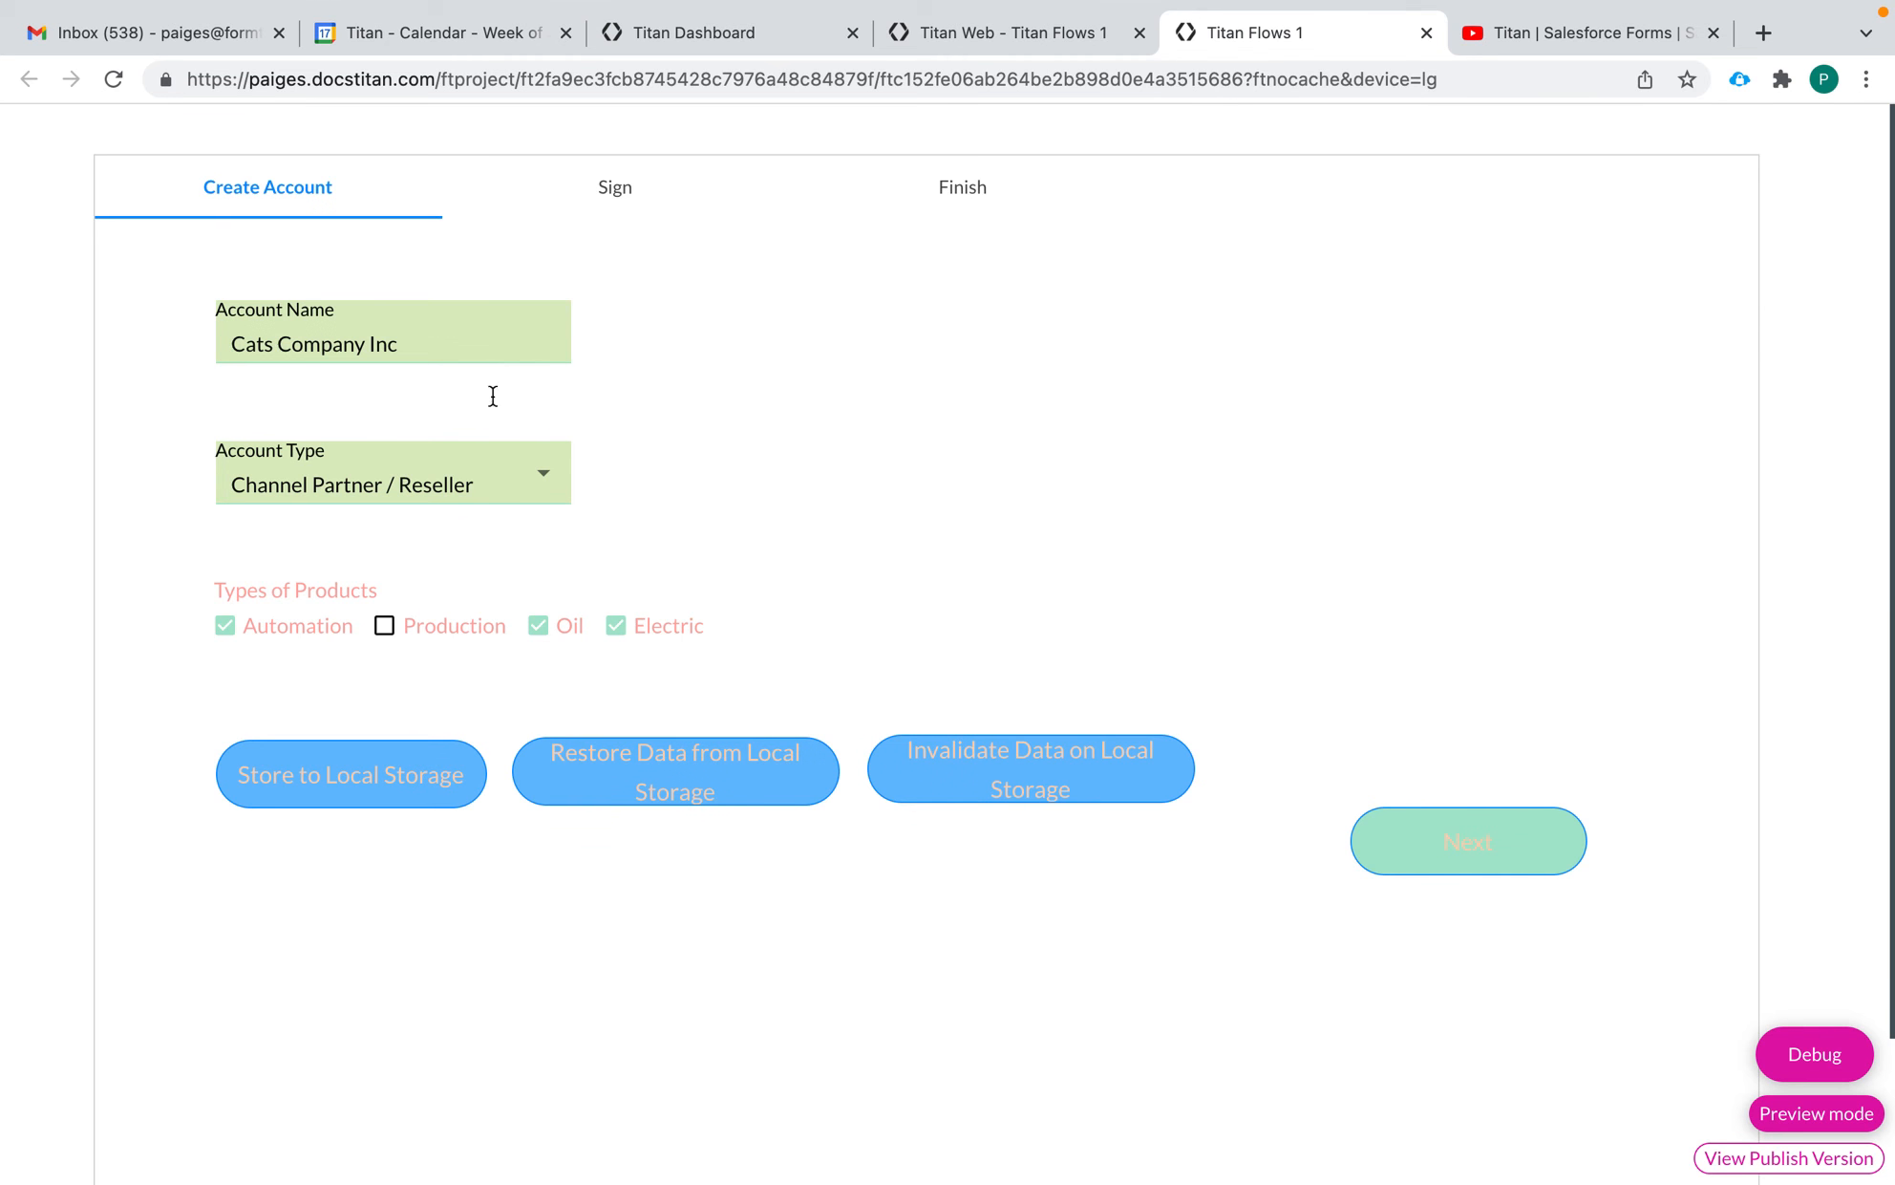
Invalidate the form data on local storage and reload the preview
{"action": "left_click", "coordinate": [1028, 793]}
{"action": "left_click", "coordinate": [114, 80]}
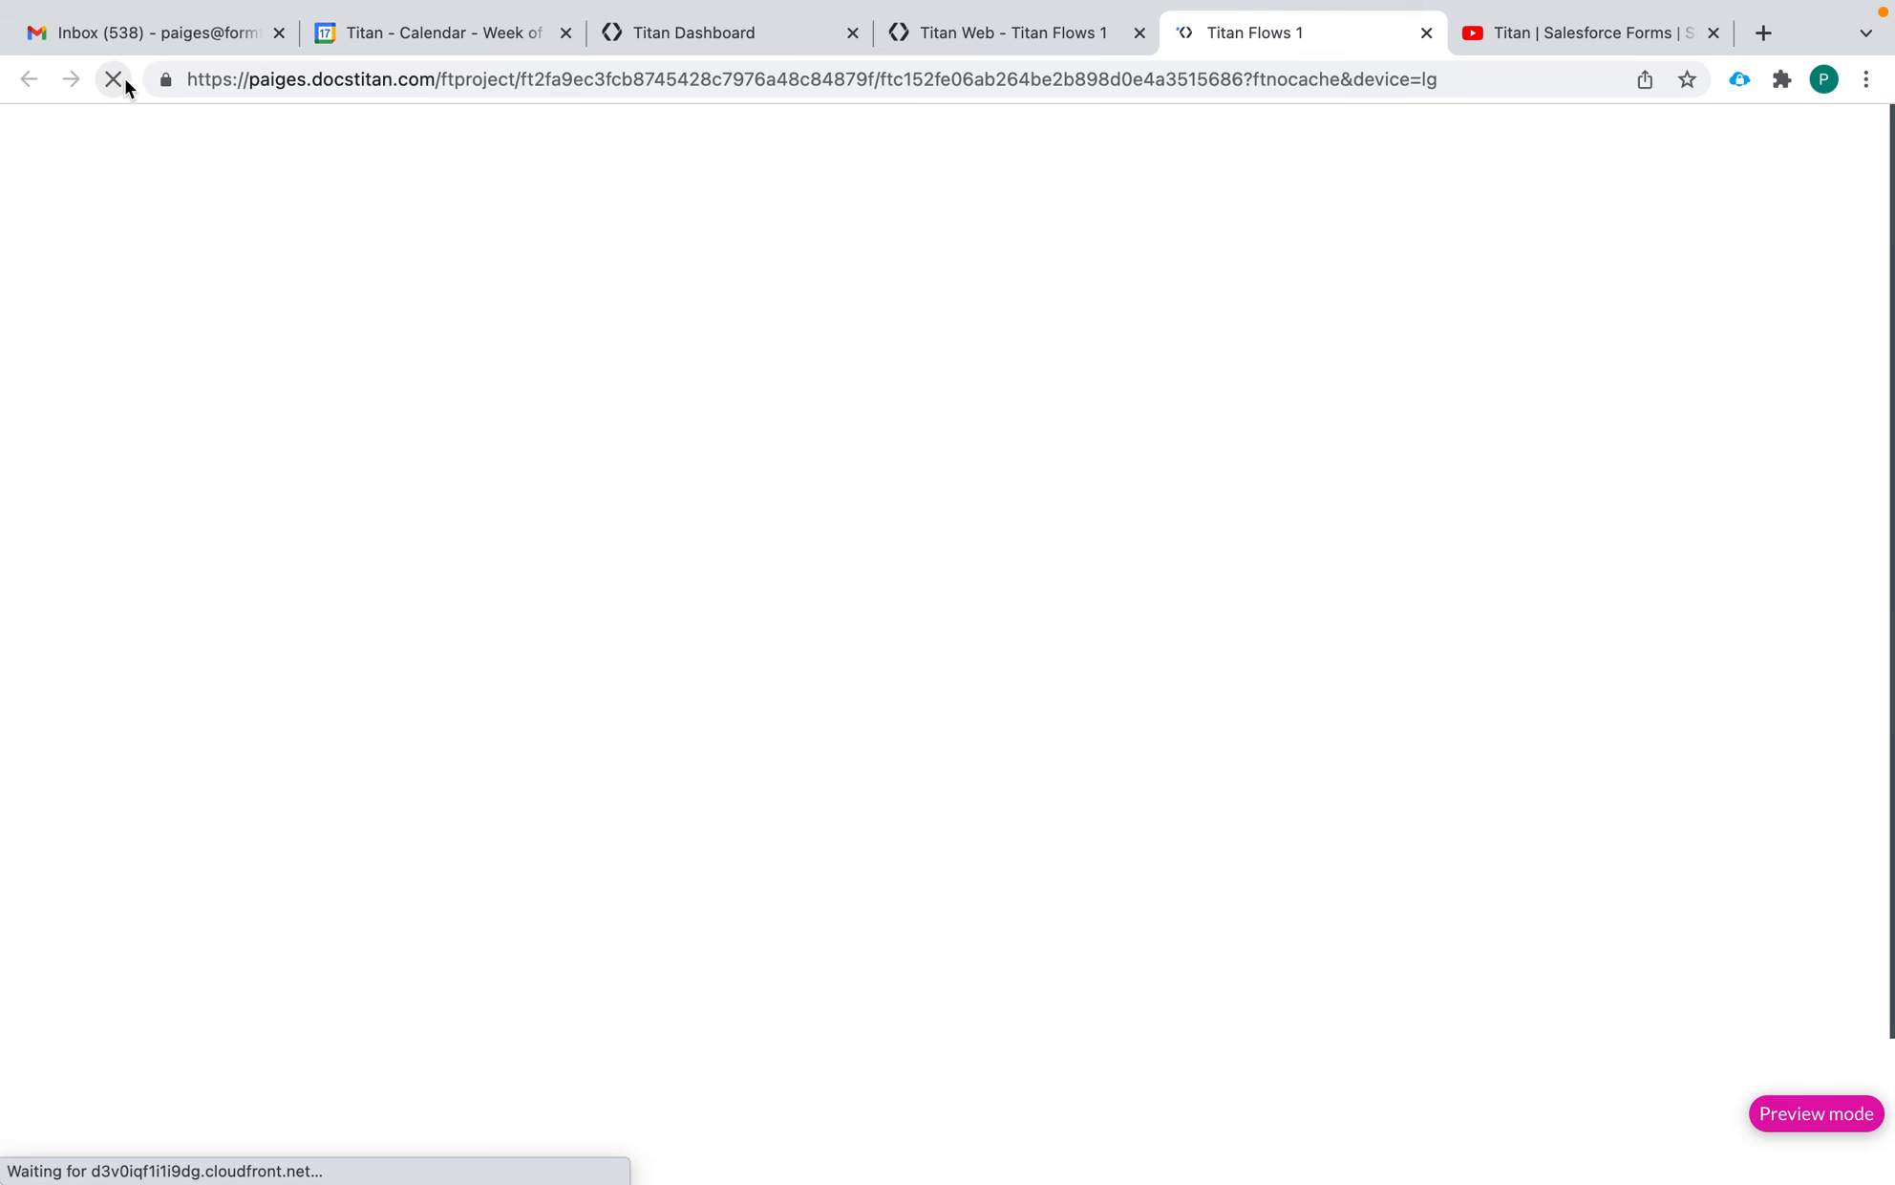